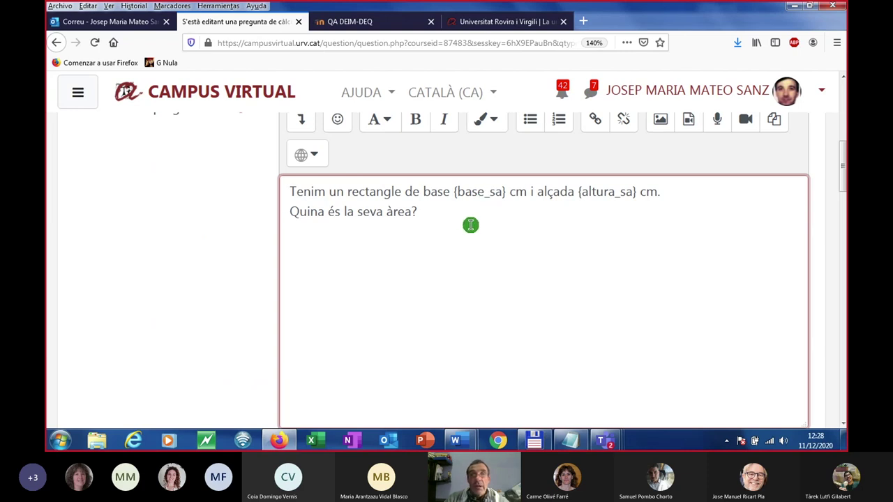
# Copy the formula {base_sa}*{altura_sa} from the Preguntes_Webinari file in Notepad into the question's Fórmula 1 de resposta in Firefox.
pyautogui.scroll(-5, 470, 227)
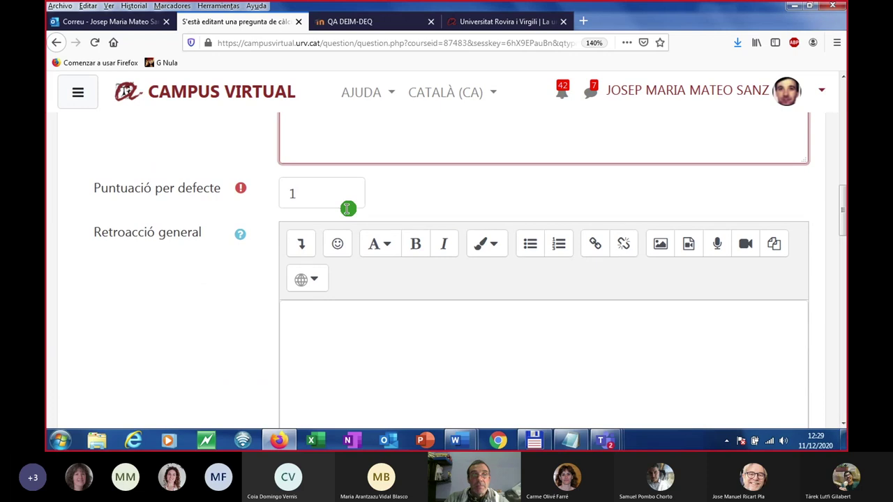
pyautogui.scroll(-5, 385, 221)
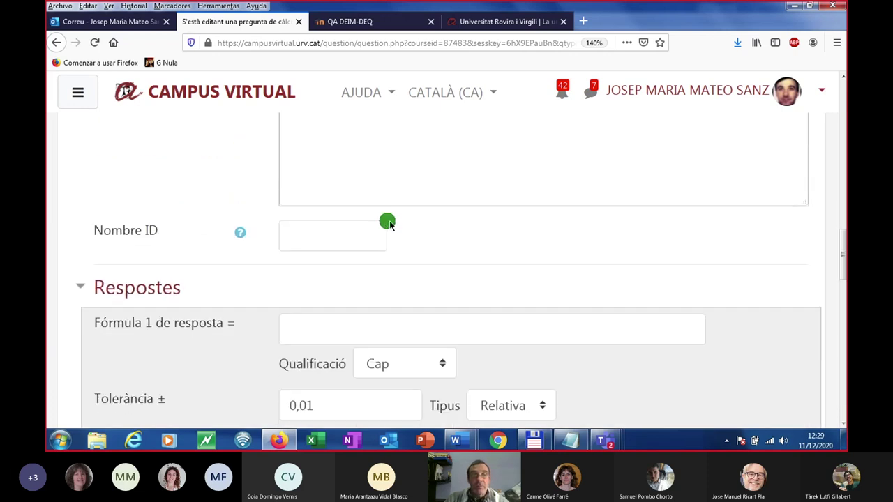
pyautogui.hotkey('ctrl', '-')
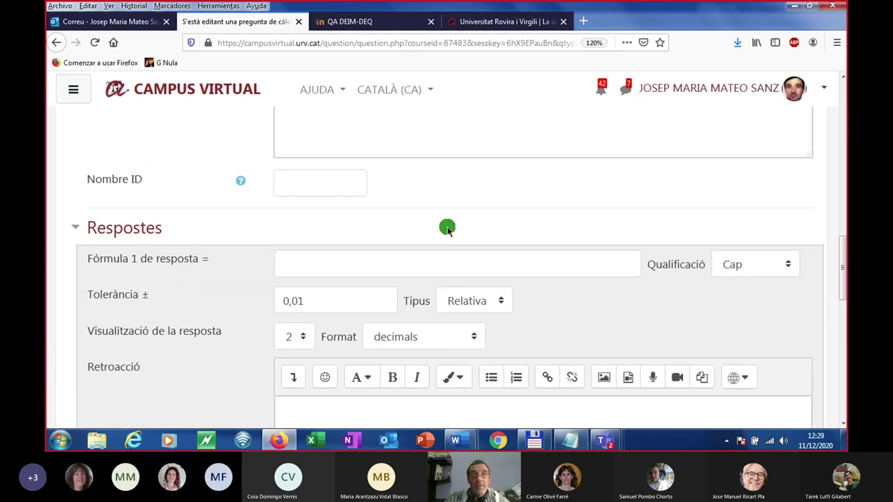
pyautogui.hotkey('ctrl', '-')
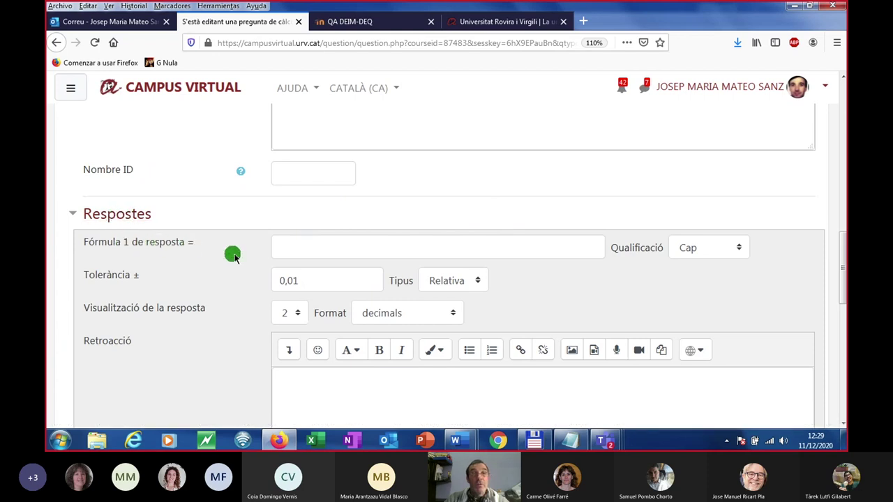
pyautogui.click(292, 252)
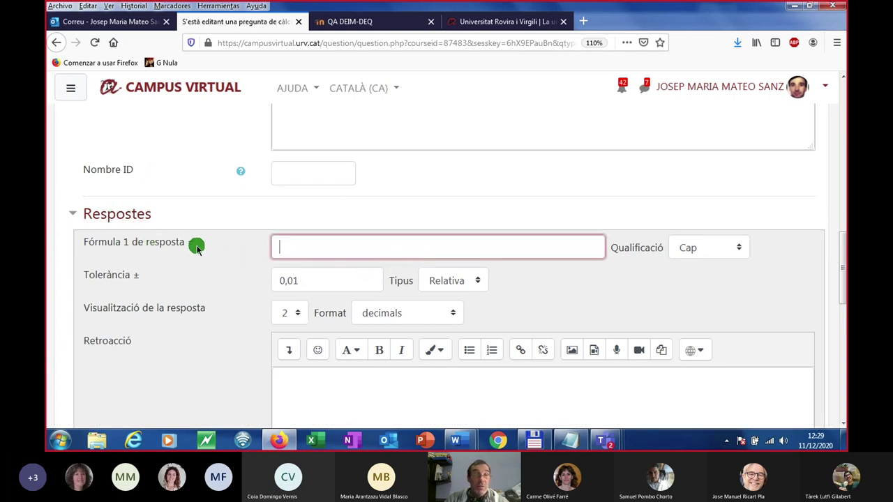
pyautogui.click(293, 248)
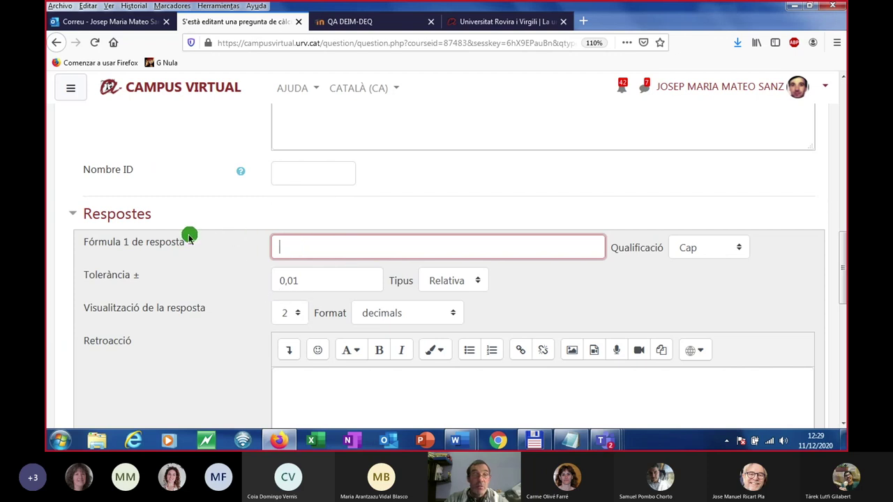
pyautogui.click(283, 243)
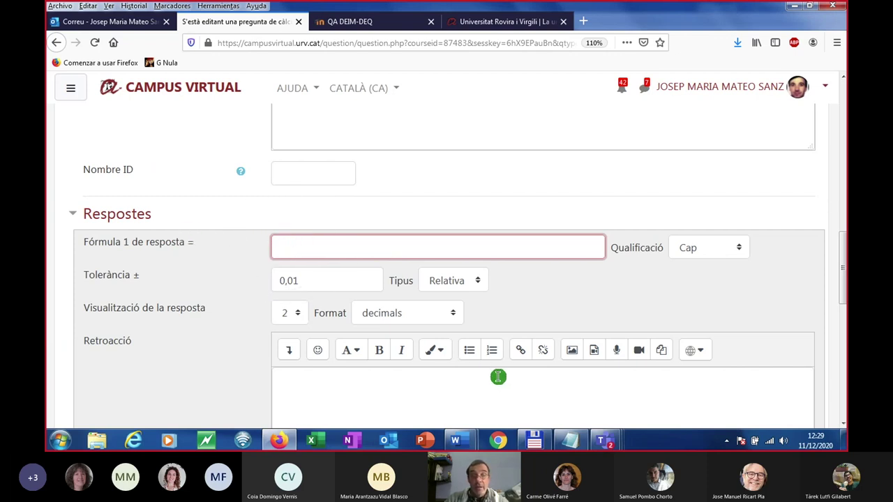
pyautogui.click(571, 441)
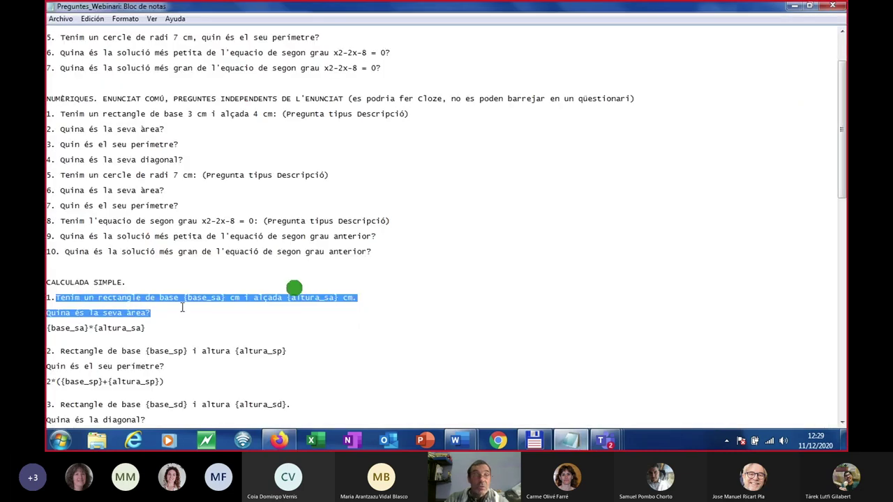
pyautogui.moveTo(159, 326); pyautogui.dragTo(46, 328)
pyautogui.hotkey('ctrl', 'c')
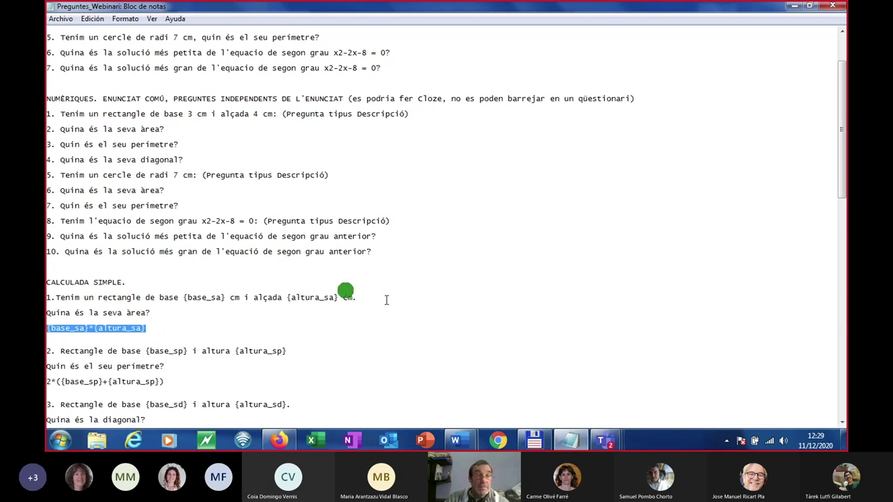
pyautogui.click(278, 442)
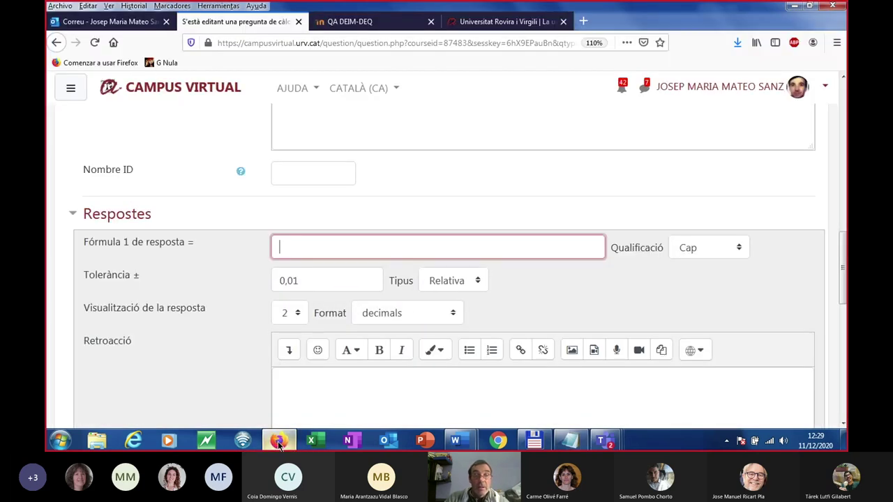
pyautogui.hotkey('ctrl', 'v')
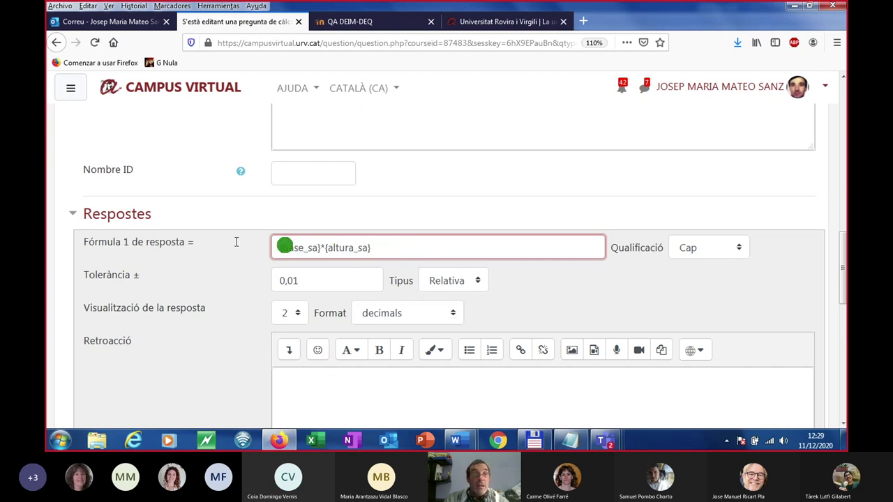
# Check the wildcards in the question text against the answer formula, and set the formula's grade to 100%.
pyautogui.scroll(4, 487, 245)
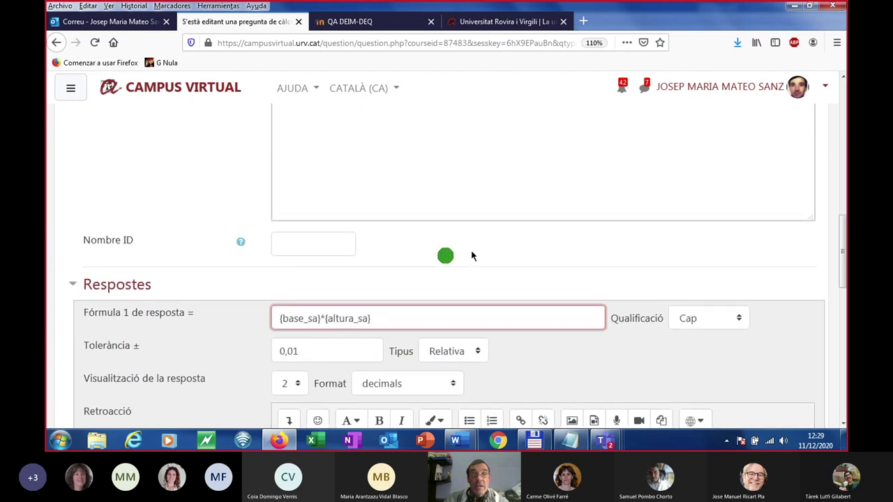
pyautogui.scroll(9, 487, 249)
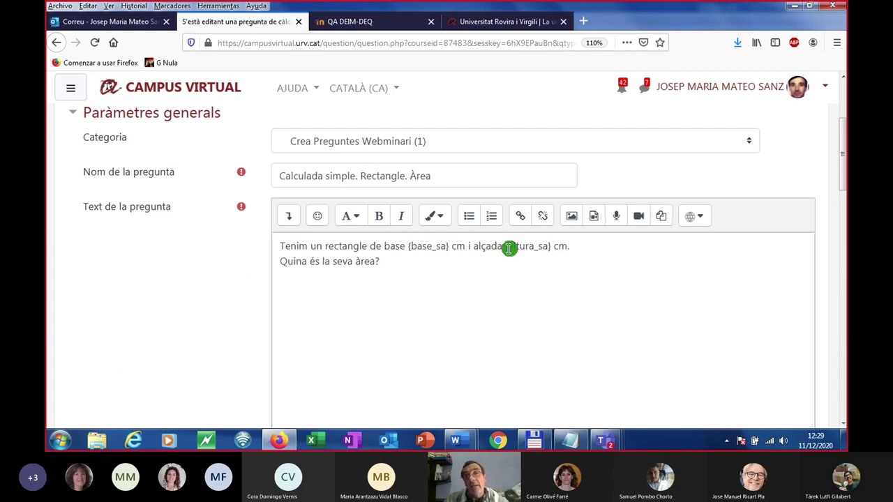
pyautogui.scroll(-5, 413, 259)
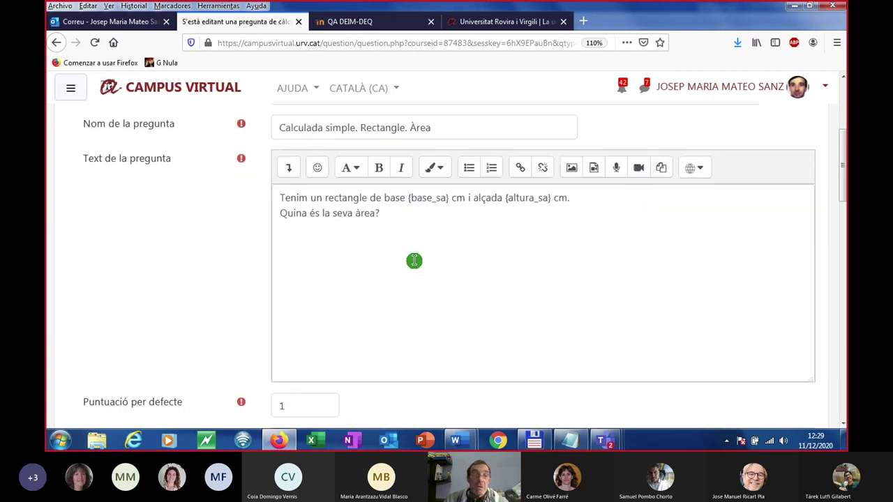
pyautogui.scroll(-2, 415, 293)
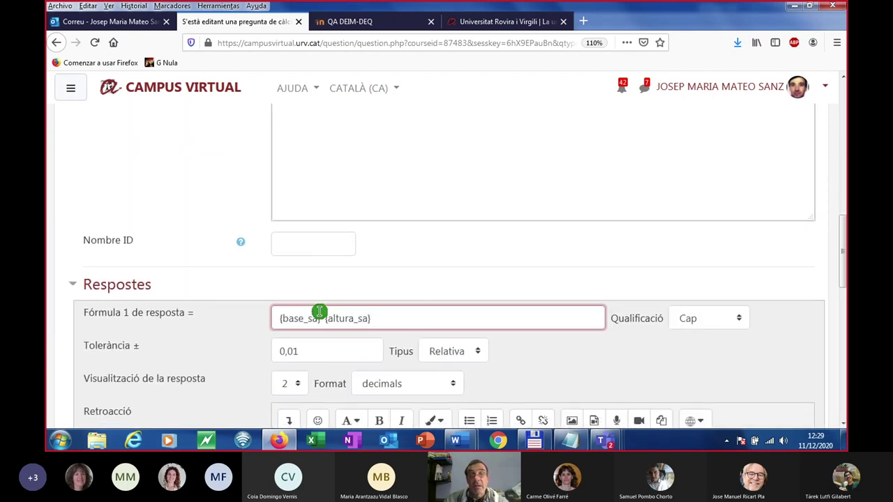
pyautogui.click(741, 319)
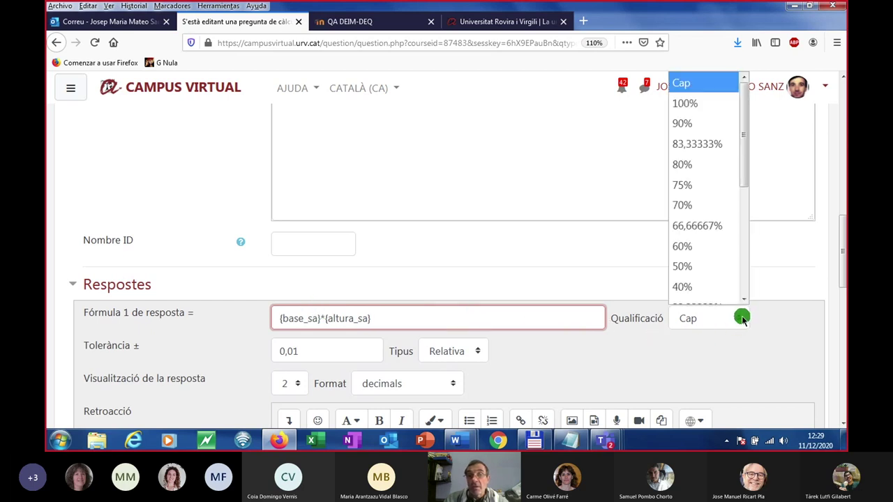
pyautogui.click(693, 112)
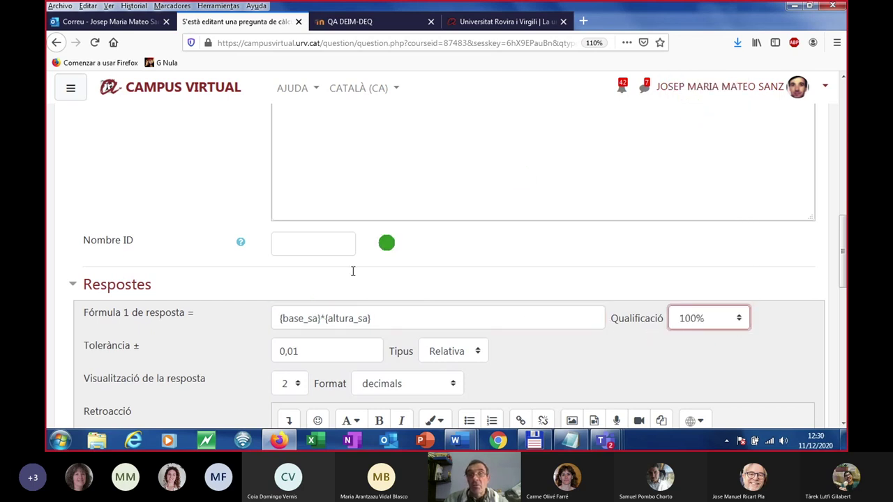
# Compare the Relativa and Nominal tolerance types for the answer formula and set it to Nominal.
pyautogui.scroll(-1, 164, 319)
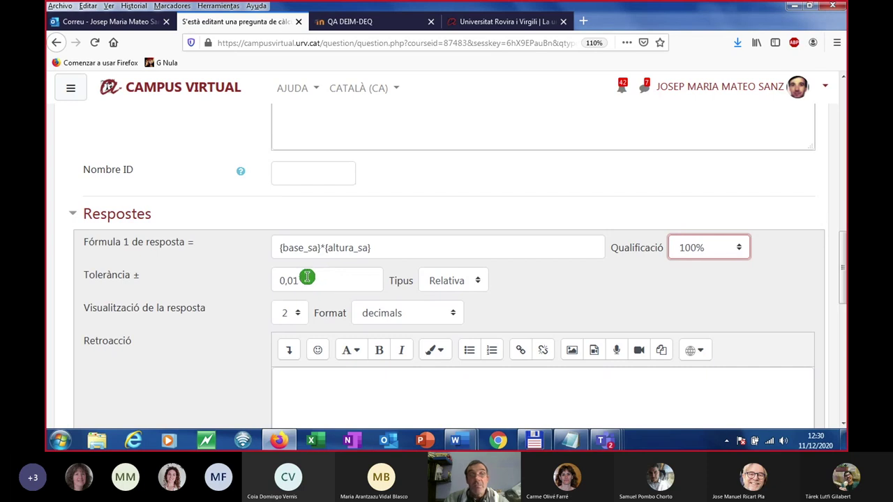
pyautogui.click(478, 282)
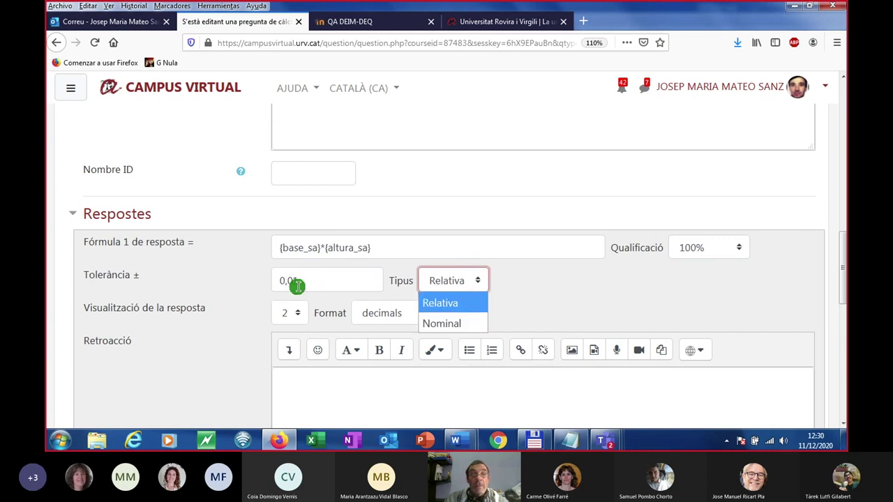
pyautogui.click(444, 325)
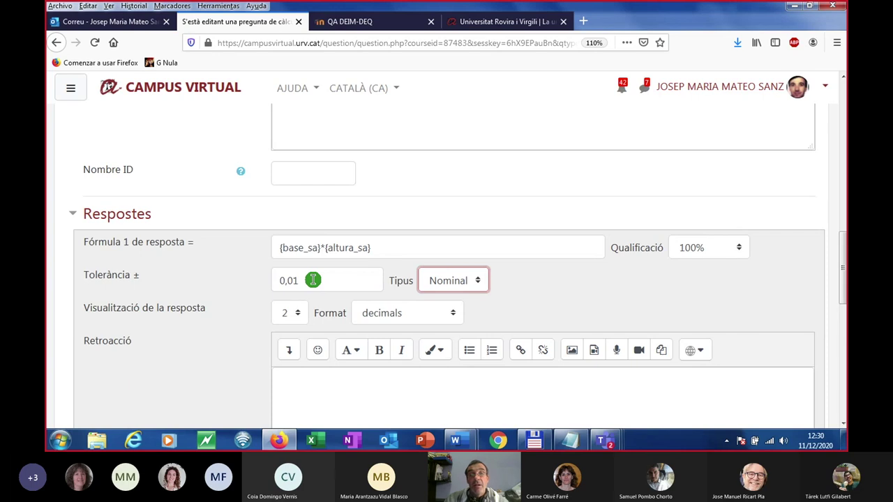
pyautogui.click(477, 282)
pyautogui.click(450, 302)
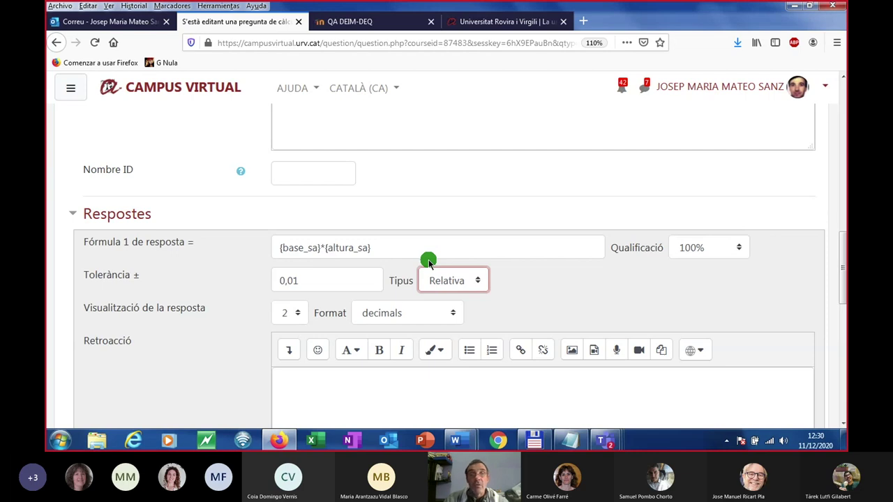
pyautogui.click(479, 286)
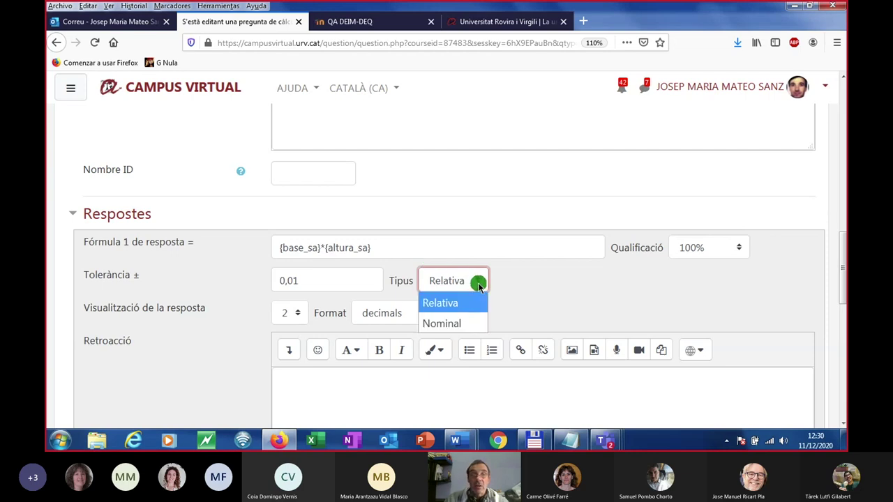
pyautogui.click(443, 324)
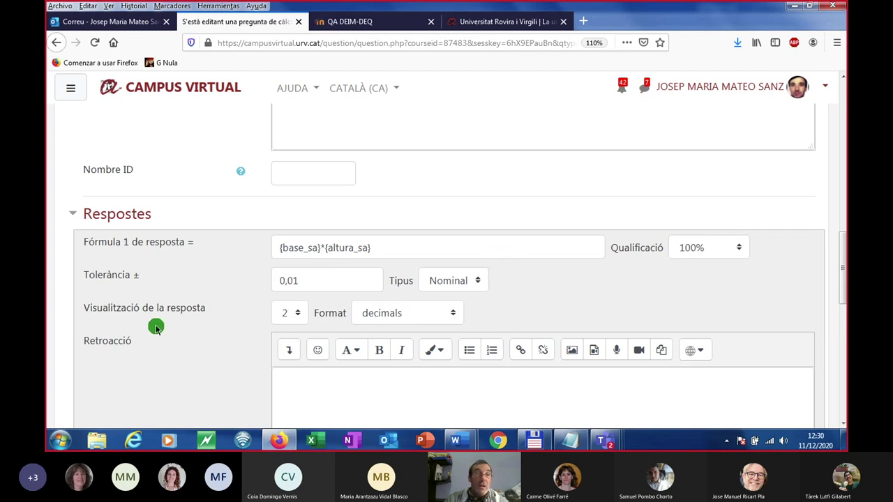
# Set the answer display to 2 with the decimals format.
pyautogui.click(295, 314)
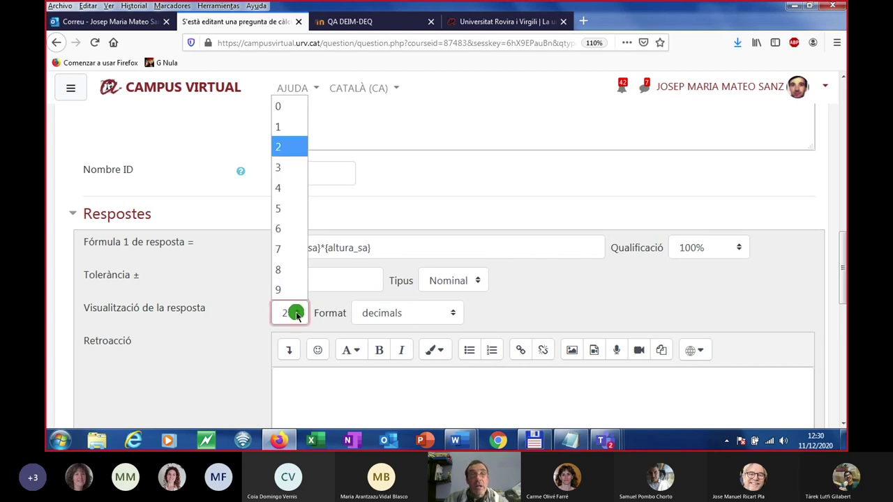
pyautogui.click(282, 146)
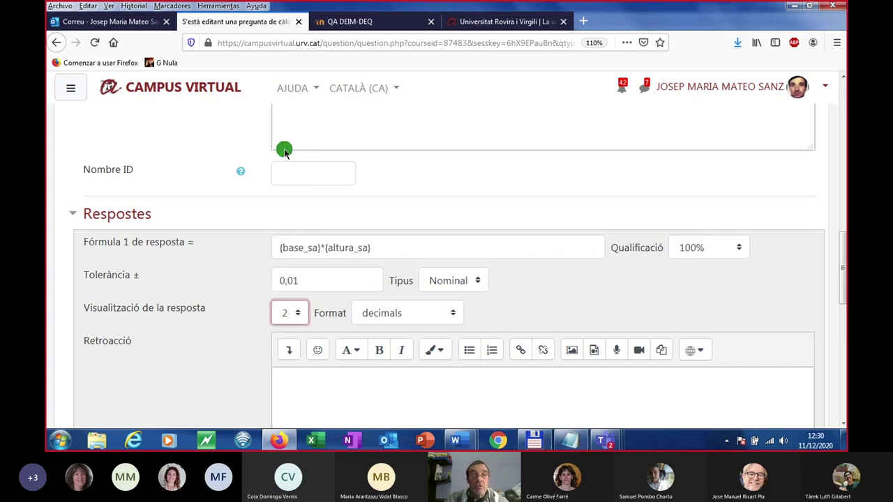
pyautogui.click(452, 318)
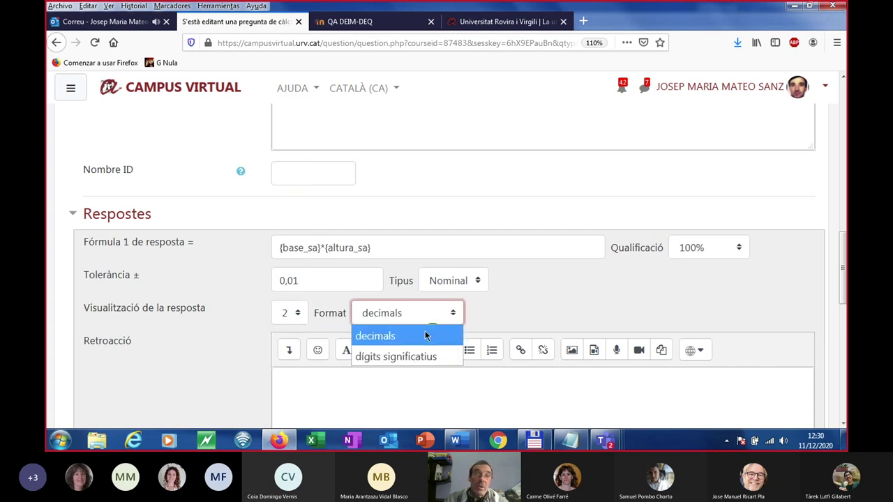
pyautogui.click(384, 367)
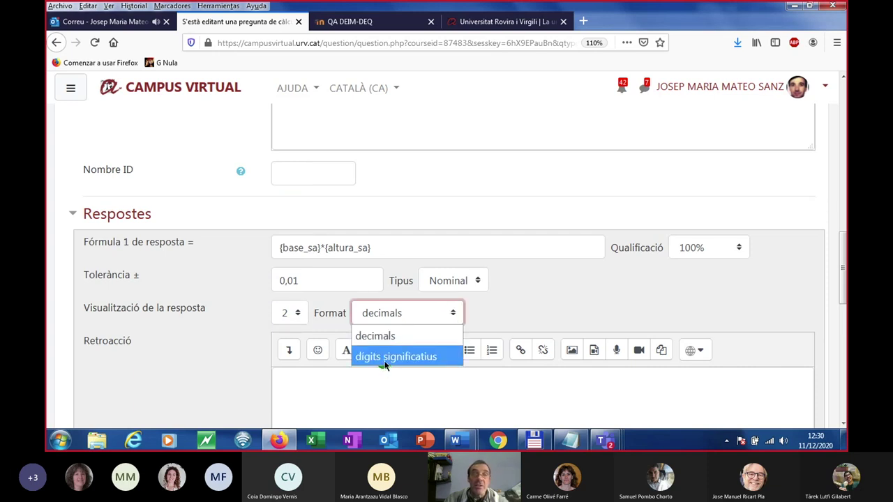
pyautogui.click(394, 316)
pyautogui.click(394, 315)
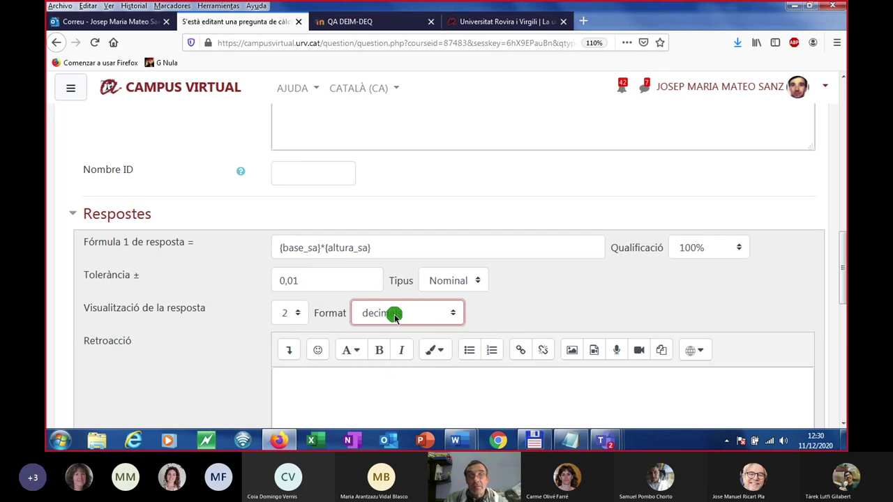
pyautogui.click(450, 316)
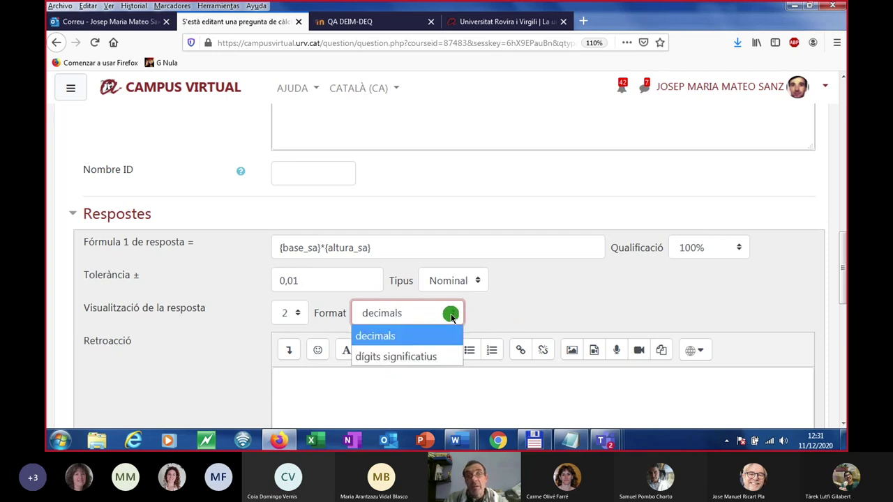
pyautogui.click(389, 339)
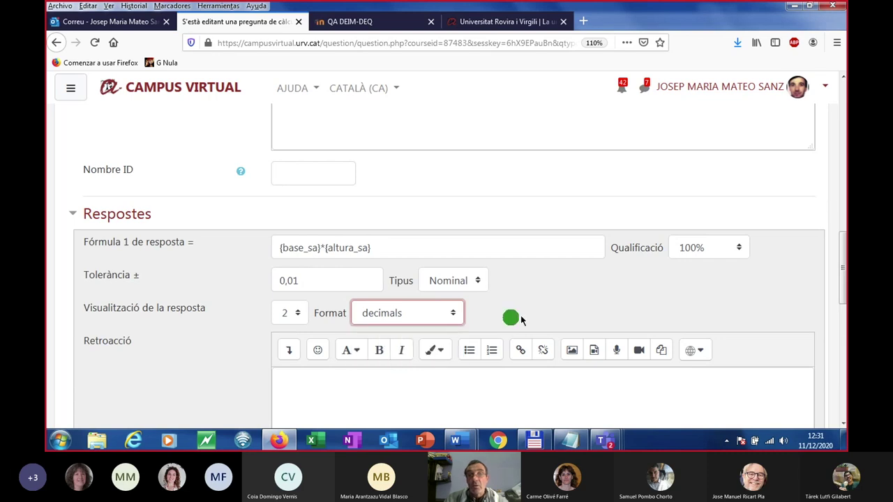
pyautogui.click(185, 343)
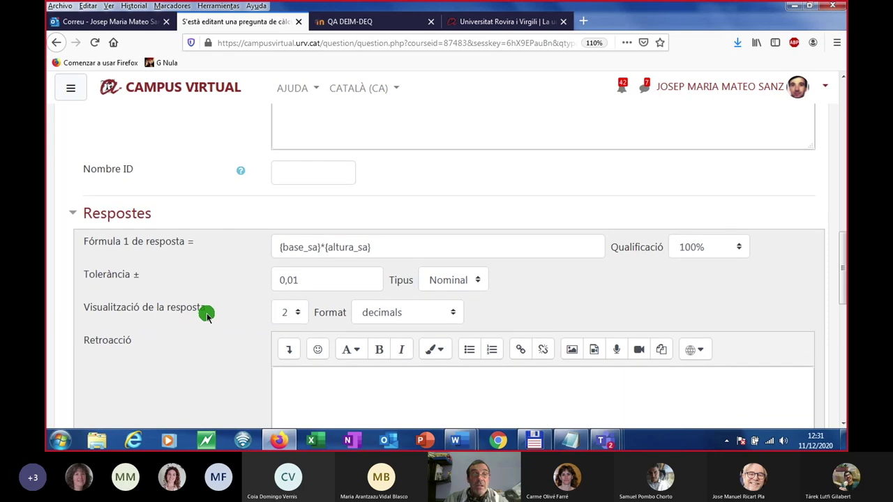
pyautogui.scroll(-2, 202, 307)
pyautogui.scroll(2, 206, 315)
pyautogui.scroll(-4, 209, 314)
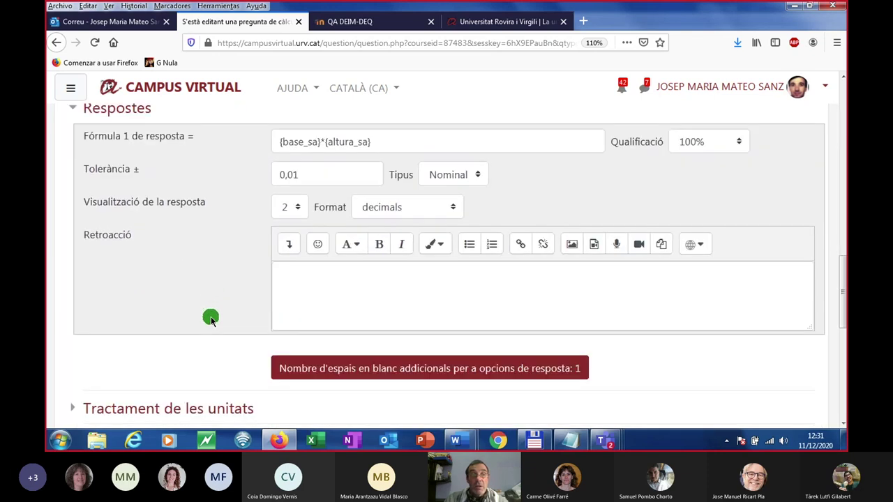
pyautogui.scroll(4, 216, 325)
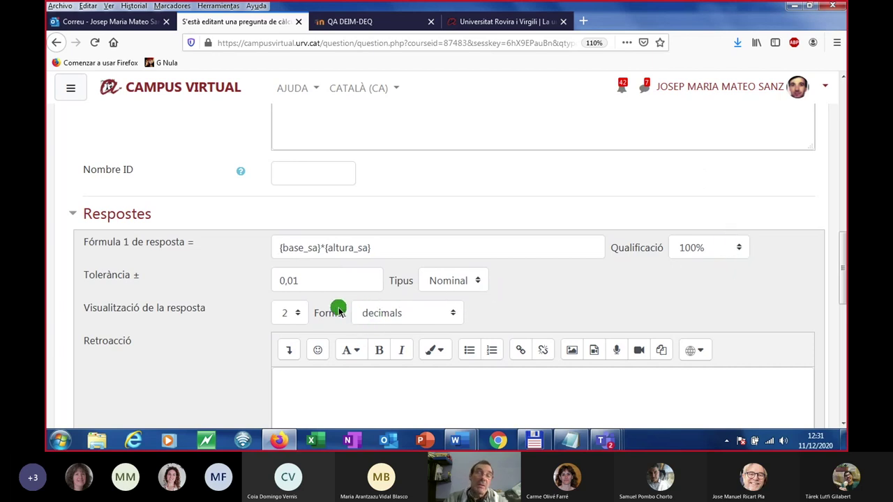
pyautogui.scroll(-3, 340, 312)
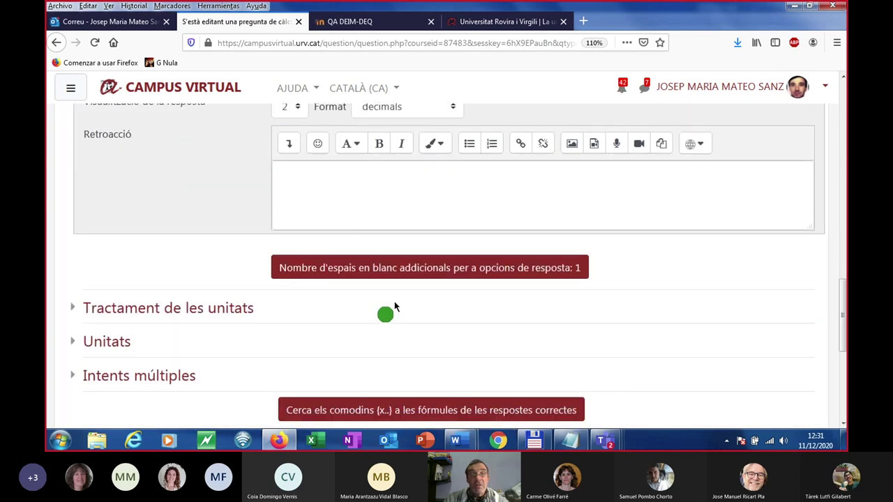
pyautogui.scroll(3, 273, 259)
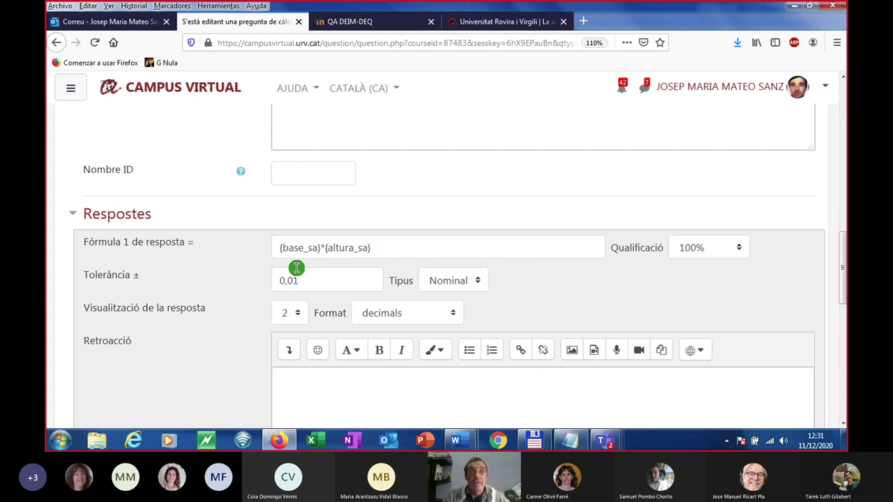
# Examine the sqrt and pow syntax in the quadratic-equation formulas of the Preguntes_Webinari file in Notepad.
pyautogui.click(568, 444)
pyautogui.scroll(-1, 382, 251)
pyautogui.scroll(-2, 383, 252)
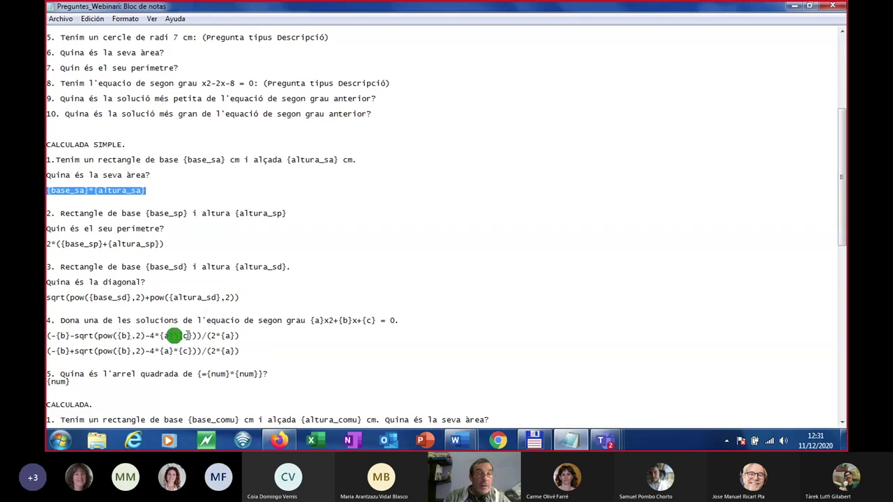
pyautogui.scroll(-1, 333, 297)
pyautogui.moveTo(260, 310); pyautogui.dragTo(117, 313)
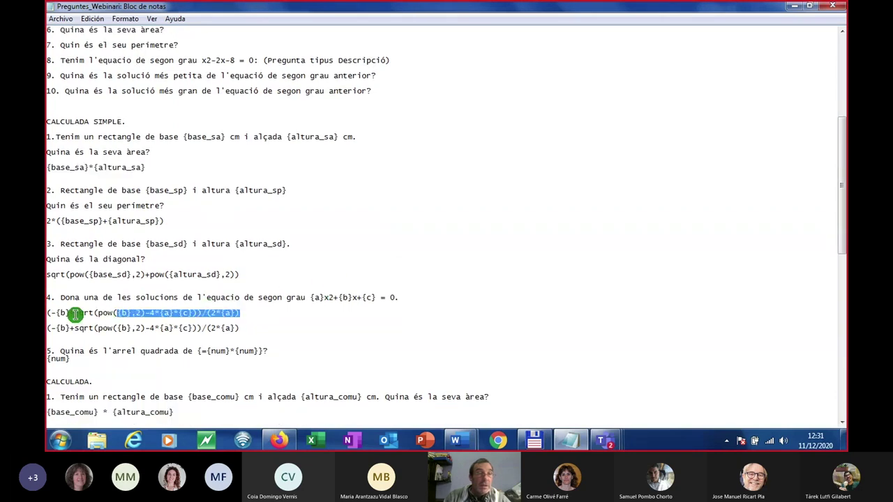
pyautogui.click(75, 314)
pyautogui.click(75, 314)
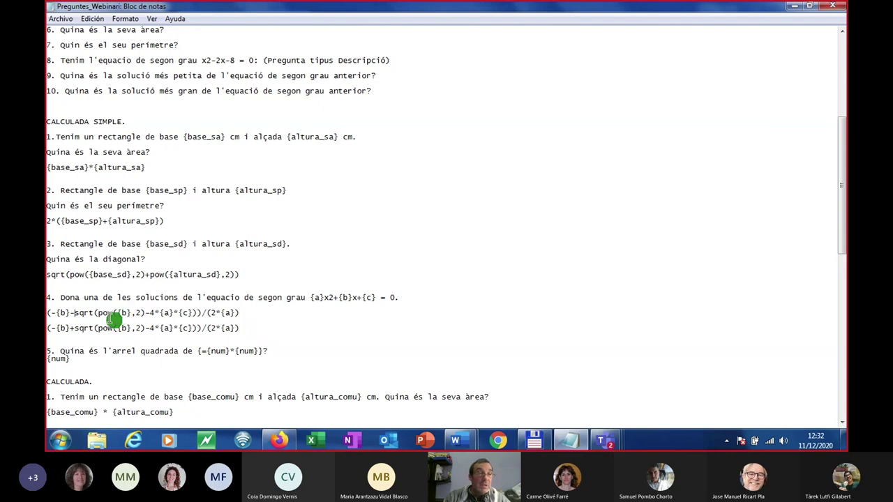
pyautogui.click(105, 321)
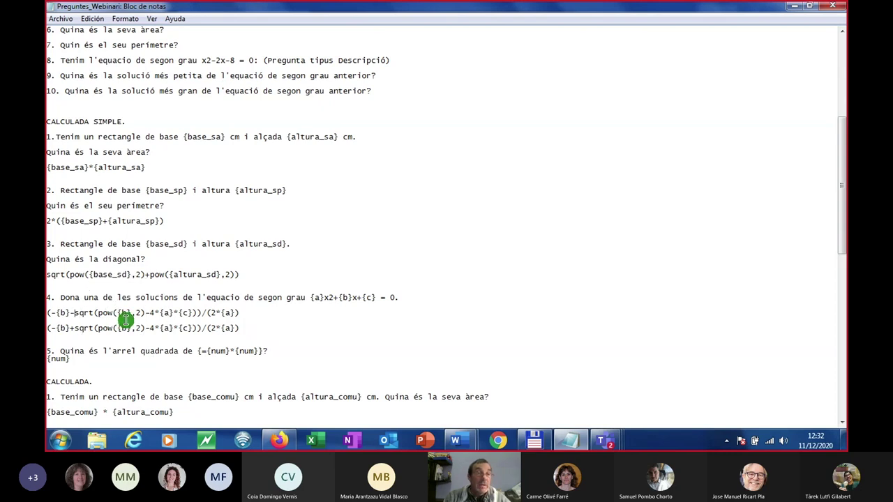
pyautogui.click(126, 321)
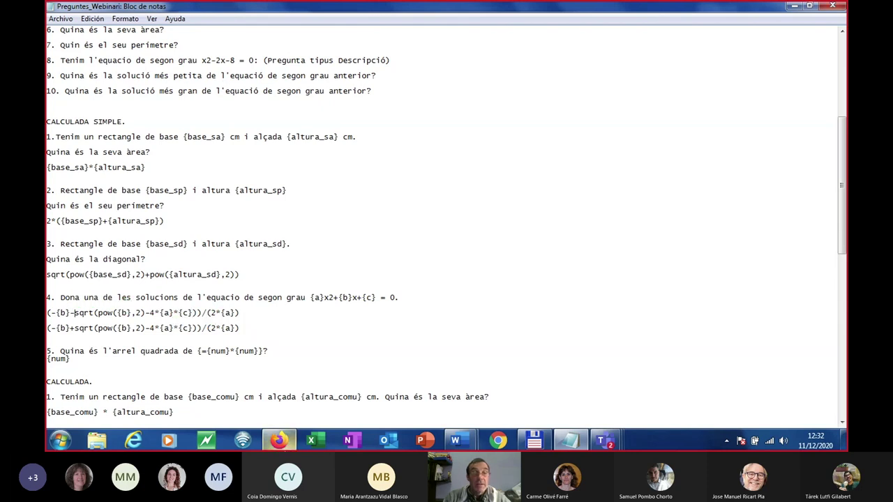
# Search Google for "moodle preguntas calculadas" in a new Firefox tab and open the Moodle Docs page Tipo de Pregunta Calculada.
pyautogui.click(280, 444)
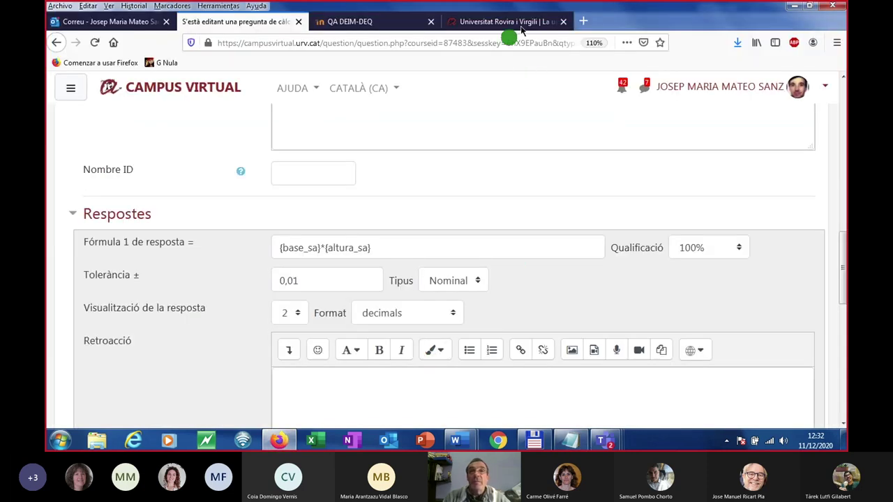
pyautogui.click(587, 23)
pyautogui.click(113, 43)
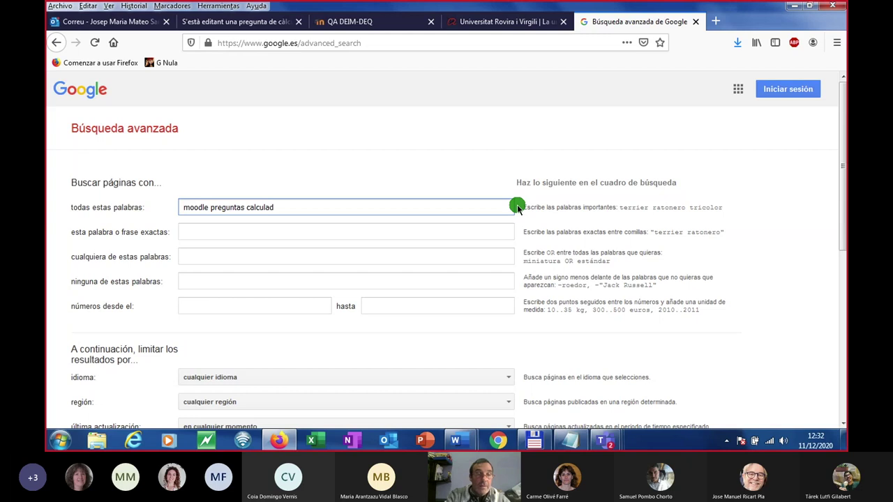
pyautogui.press('Return')
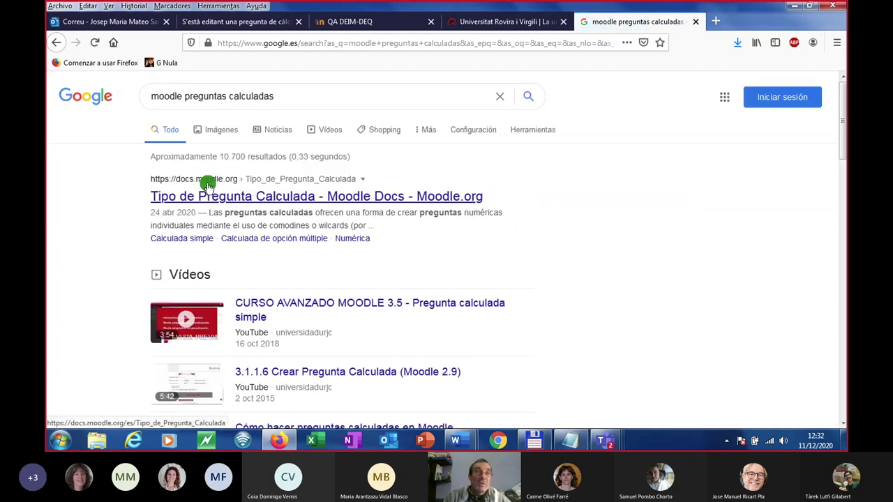
pyautogui.click(248, 201)
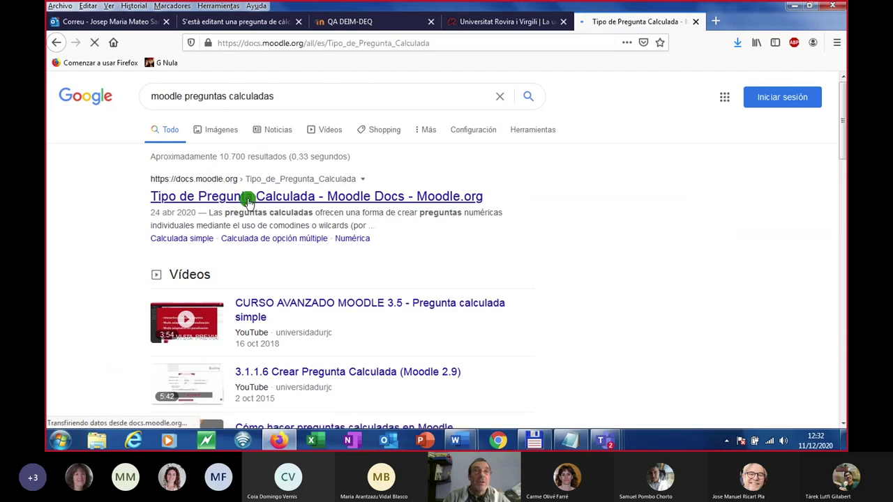
# Find the Funciones disponibles section in the Moodle Docs page on calculated questions.
pyautogui.scroll(-1, 273, 237)
pyautogui.scroll(-1, 273, 254)
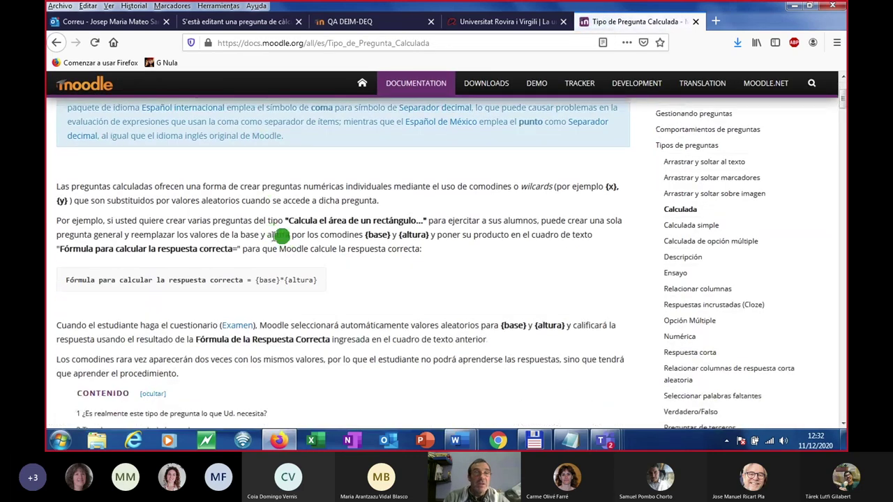
pyautogui.scroll(-4, 251, 277)
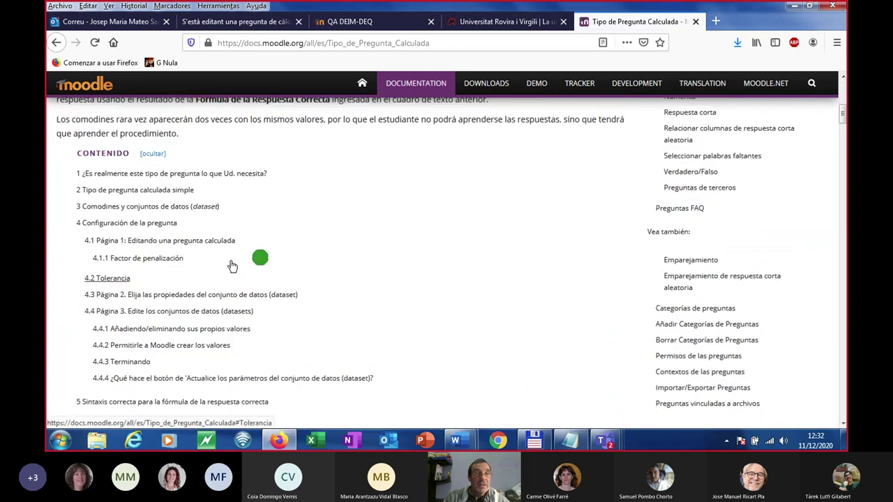
pyautogui.scroll(-3, 249, 287)
pyautogui.scroll(-1, 251, 290)
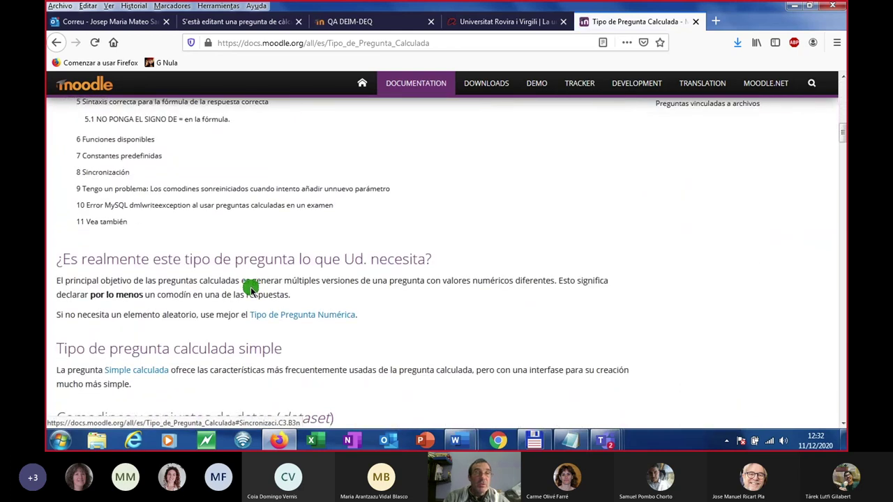
pyautogui.scroll(-4, 251, 288)
pyautogui.scroll(-5, 278, 296)
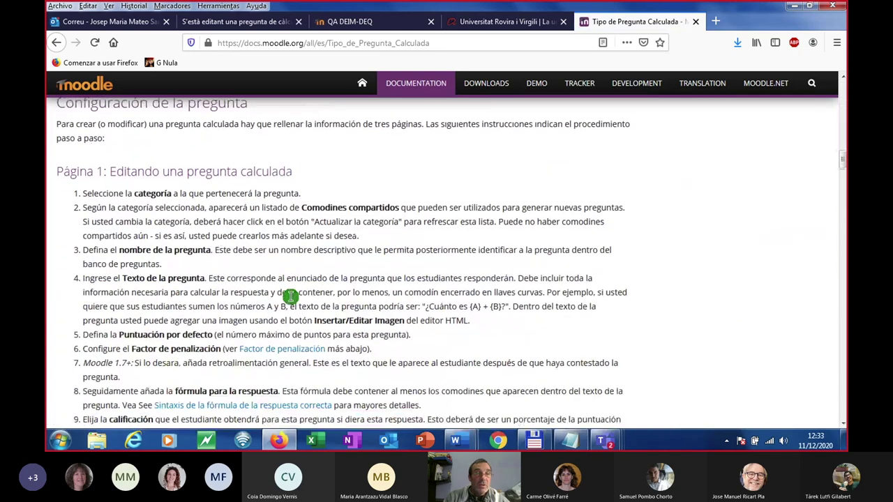
pyautogui.moveTo(839, 176); pyautogui.dragTo(843, 299)
pyautogui.scroll(-4, 164, 157)
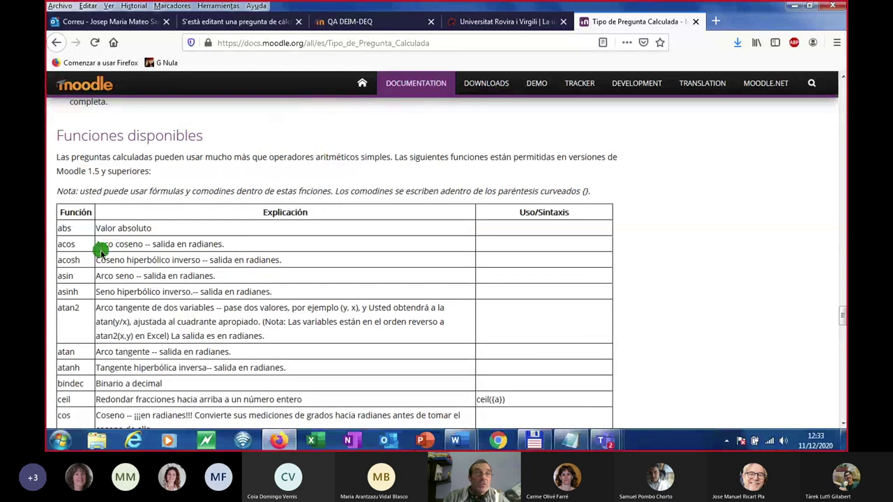
# Read the first part of the functions table, from abs through the trigonometric, deg2rad and exp entries to fmod.
pyautogui.scroll(-2, 117, 248)
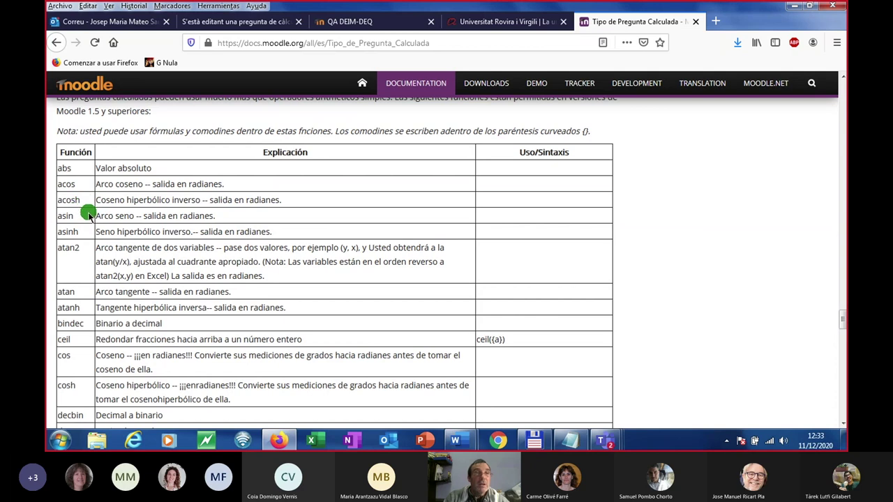
pyautogui.scroll(-2, 90, 230)
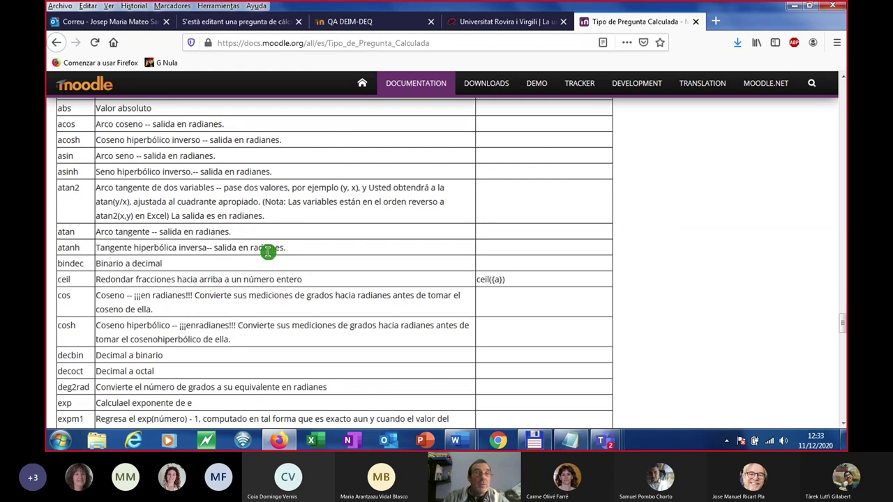
pyautogui.scroll(2, 265, 252)
pyautogui.scroll(-4, 116, 301)
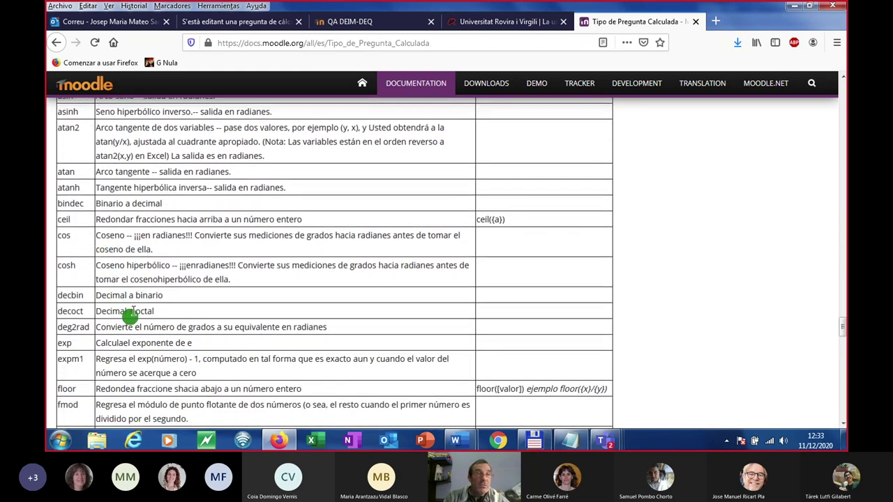
pyautogui.scroll(-2, 187, 301)
pyautogui.click(309, 267)
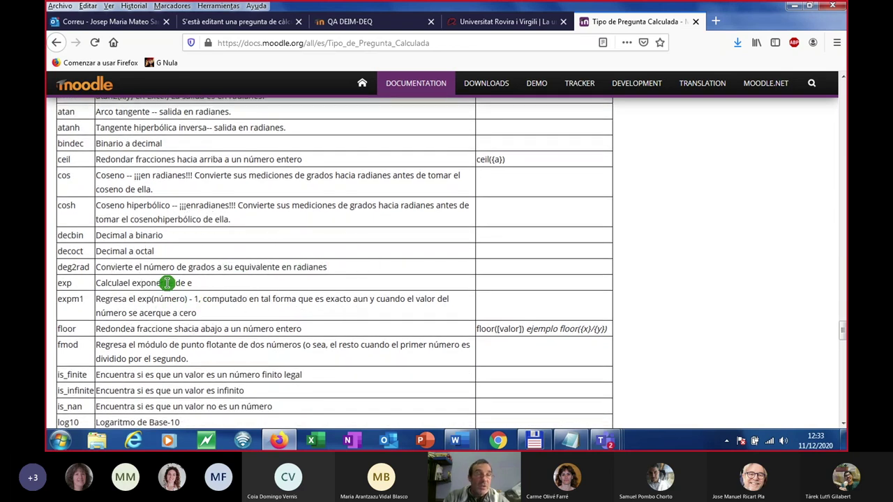
pyautogui.scroll(-1, 157, 283)
pyautogui.scroll(-1, 157, 283)
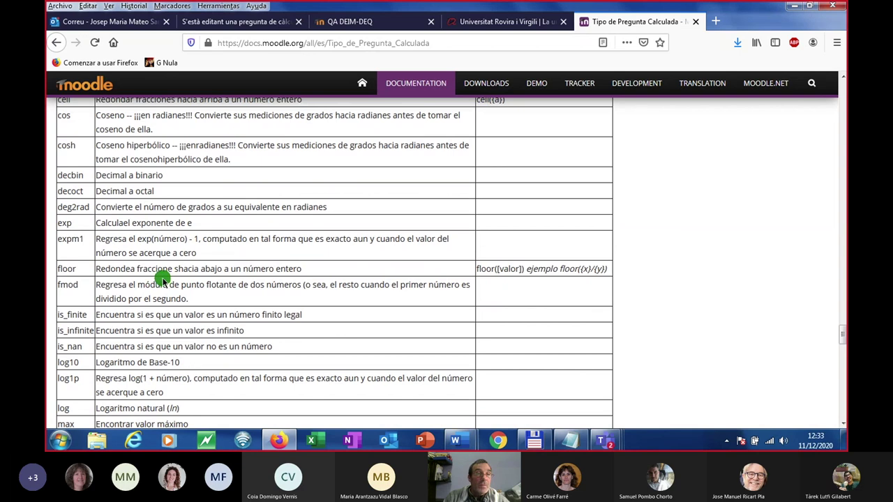
pyautogui.press('ctrl')
pyautogui.press('ctrl')
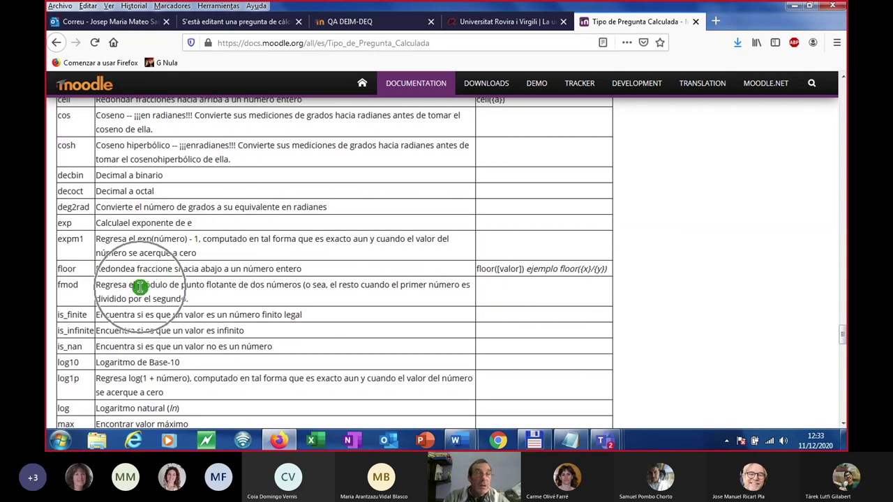
# Read the rest of the functions table, checking the logarithm entries, the pow syntax and the sqrt entry.
pyautogui.scroll(-6, 140, 287)
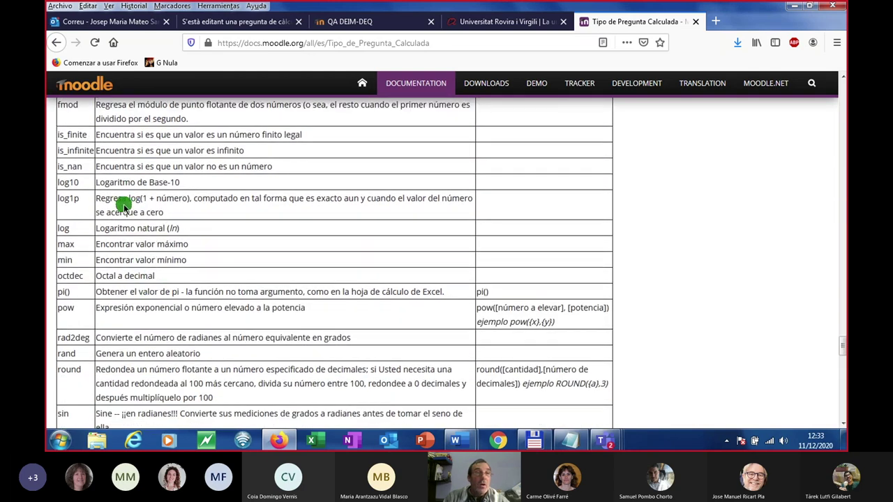
pyautogui.press('ctrl')
pyautogui.press('ctrl')
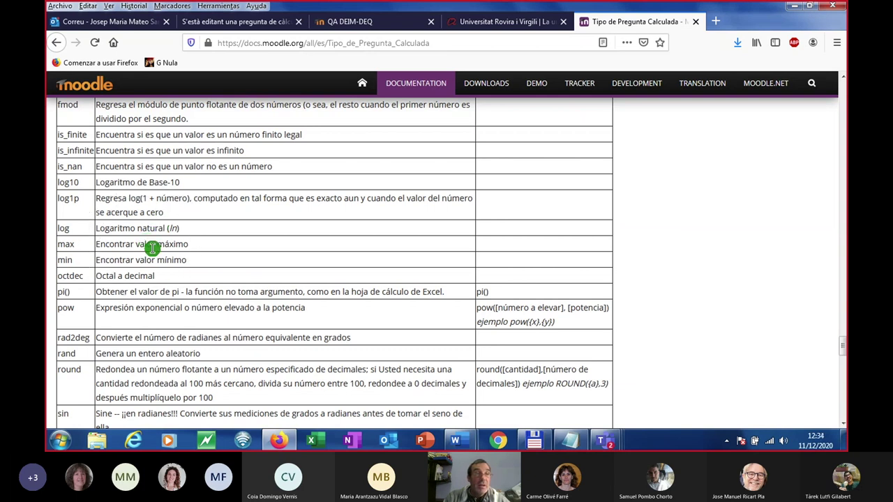
pyautogui.click(75, 307)
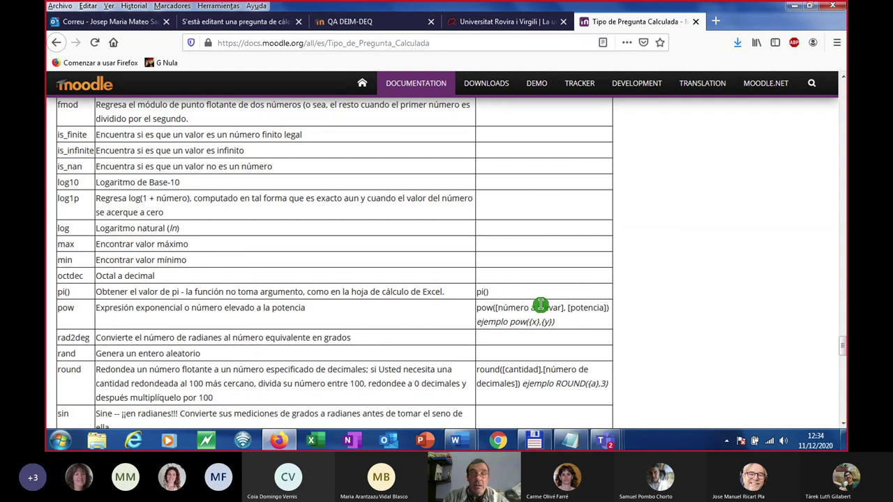
pyautogui.scroll(-4, 230, 282)
pyautogui.scroll(-3, 202, 281)
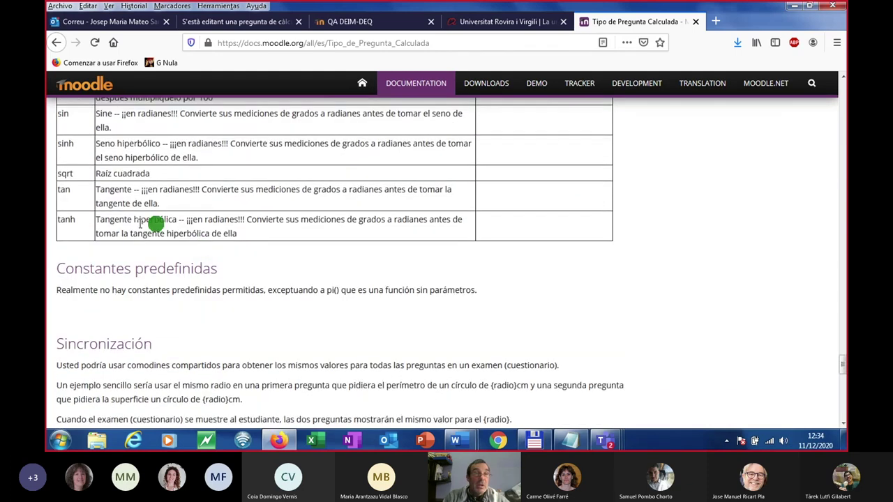
pyautogui.scroll(2, 179, 205)
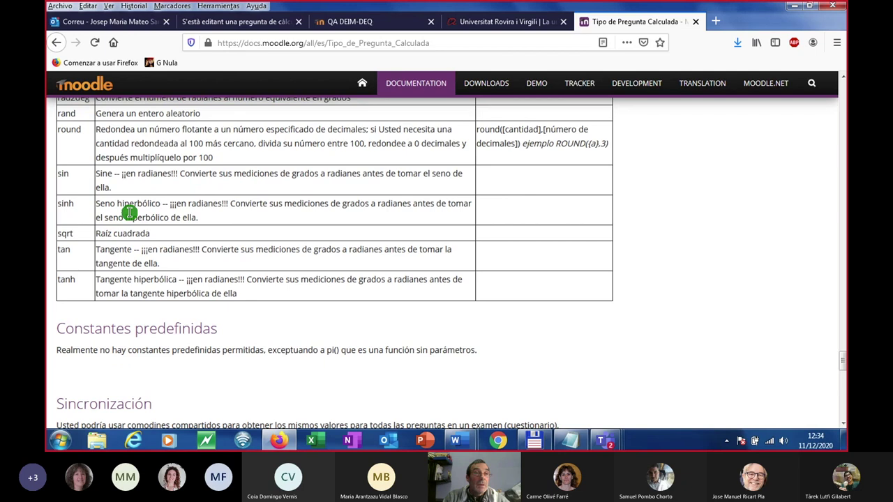
pyautogui.click(77, 235)
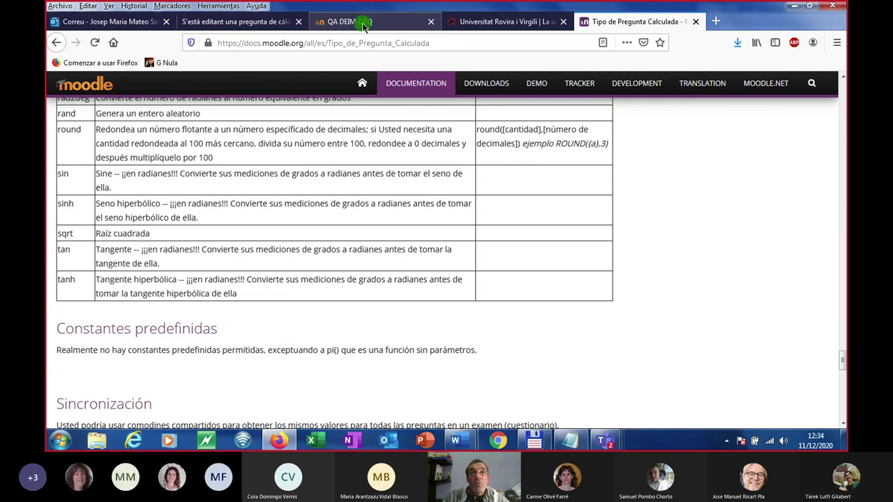
# Return to the question's Respostes section and compare its formula with the simple calculated examples in the Notepad file.
pyautogui.click(252, 21)
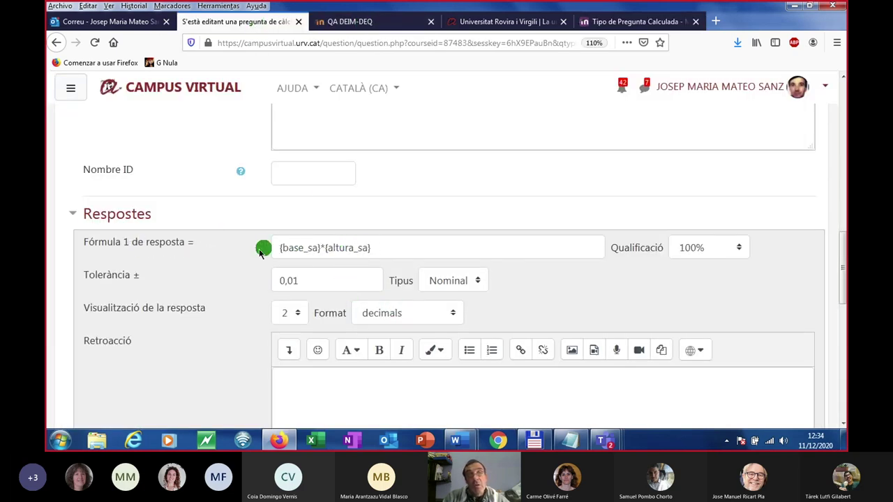
pyautogui.scroll(-2, 347, 262)
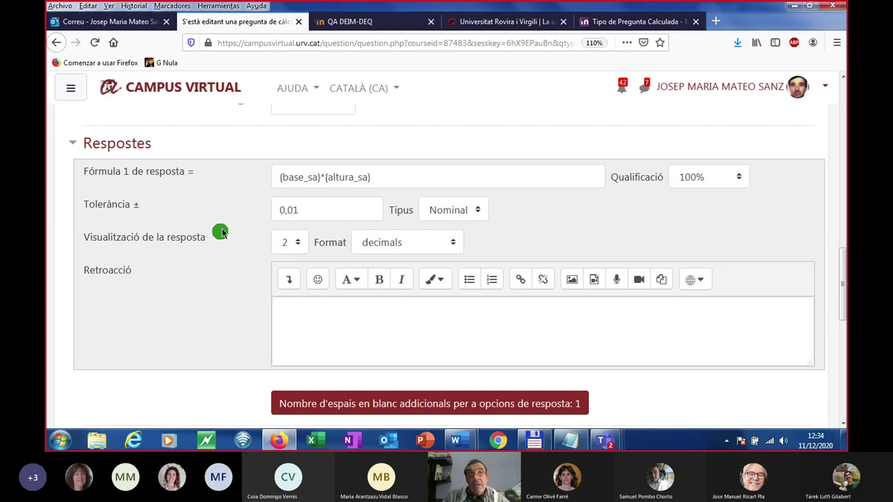
pyautogui.click(568, 440)
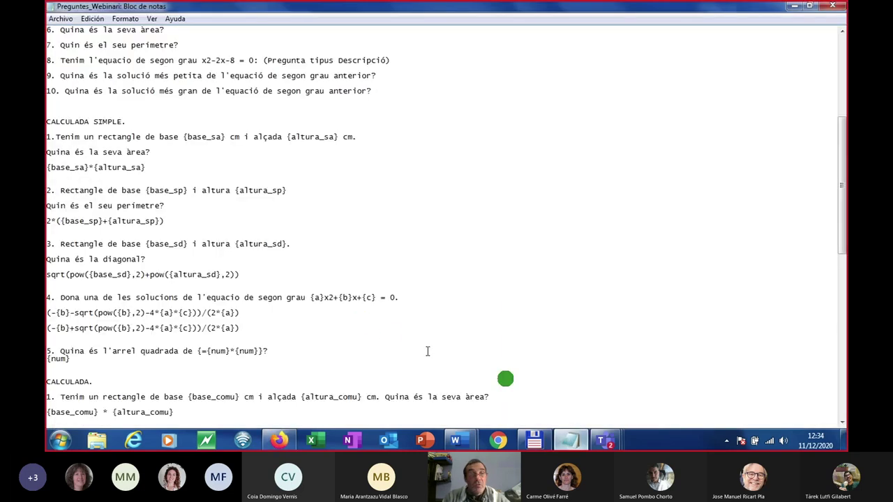
pyautogui.click(176, 302)
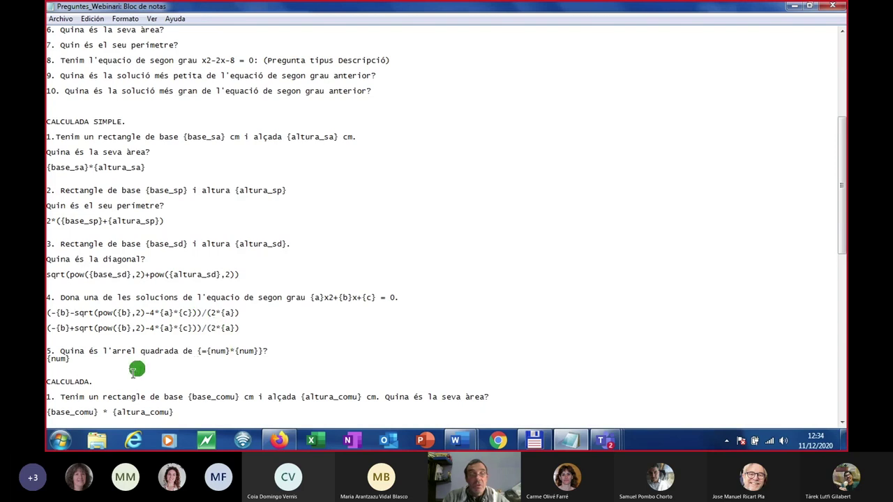
pyautogui.click(279, 440)
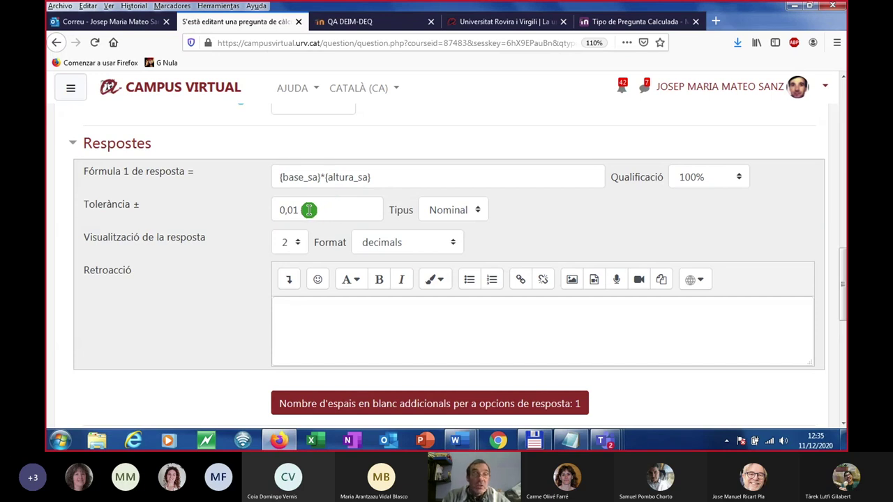
# Review the rest of the question form in Firefox, from Retroacció to the wildcard search and save options.
pyautogui.scroll(-2, 313, 211)
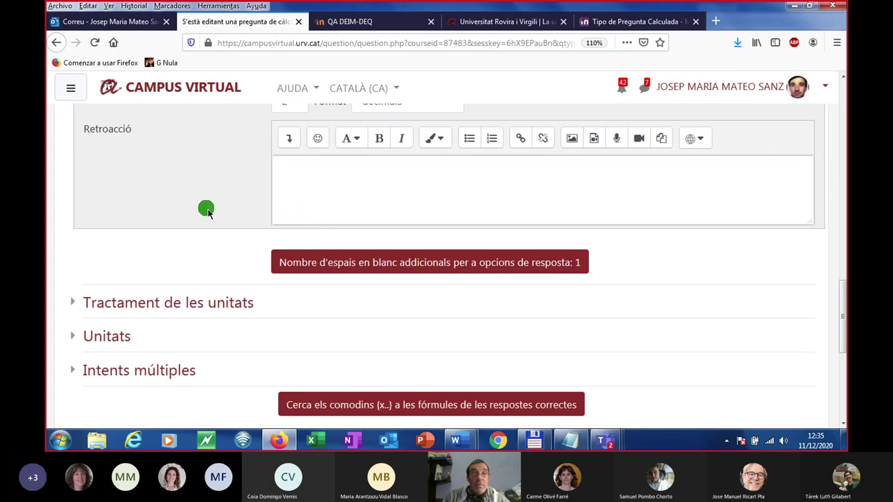
pyautogui.scroll(-1, 202, 211)
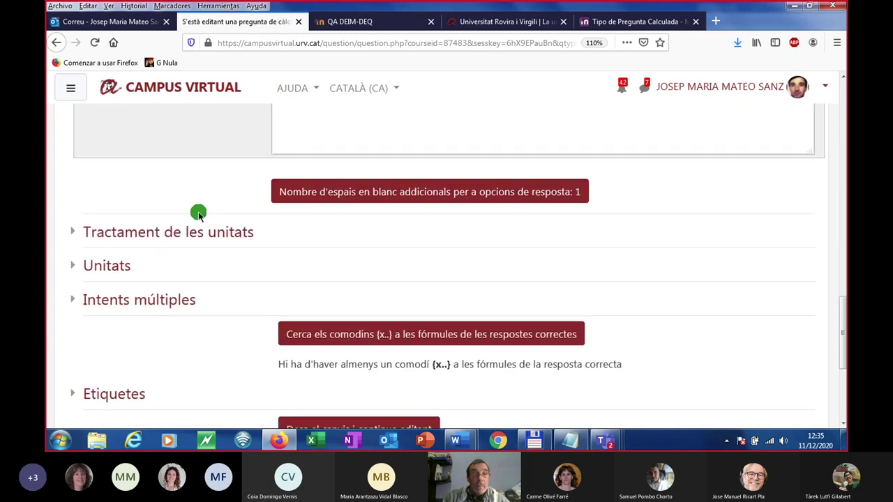
pyautogui.scroll(-1, 199, 214)
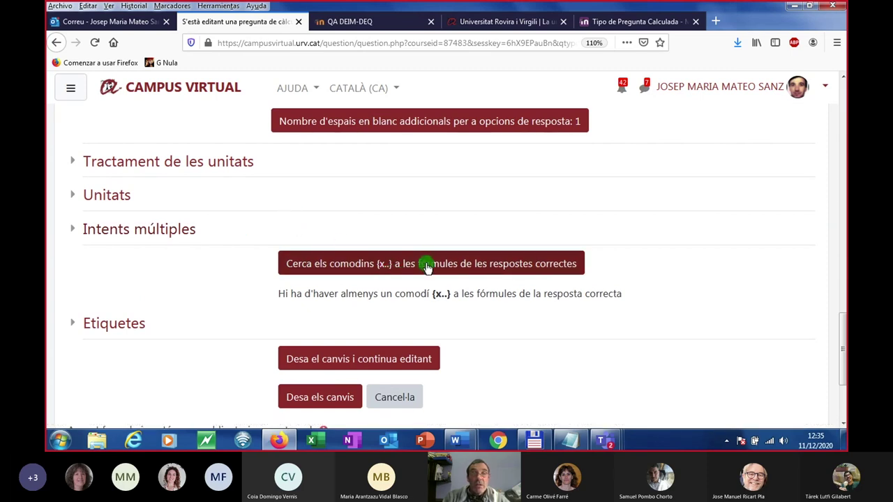
pyautogui.scroll(7, 450, 267)
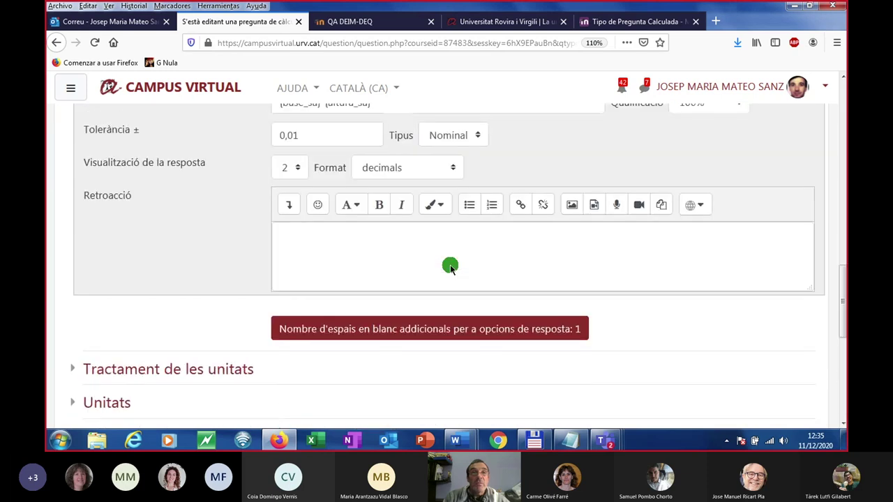
# Search the correct-answer formulas for wildcards after checking the {base_sa}*{altura_sa} formula.
pyautogui.scroll(-1, 386, 316)
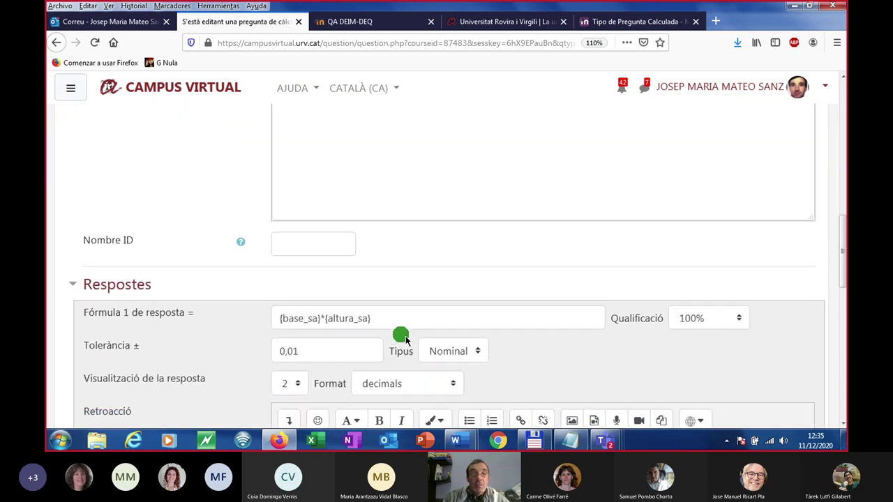
pyautogui.click(355, 321)
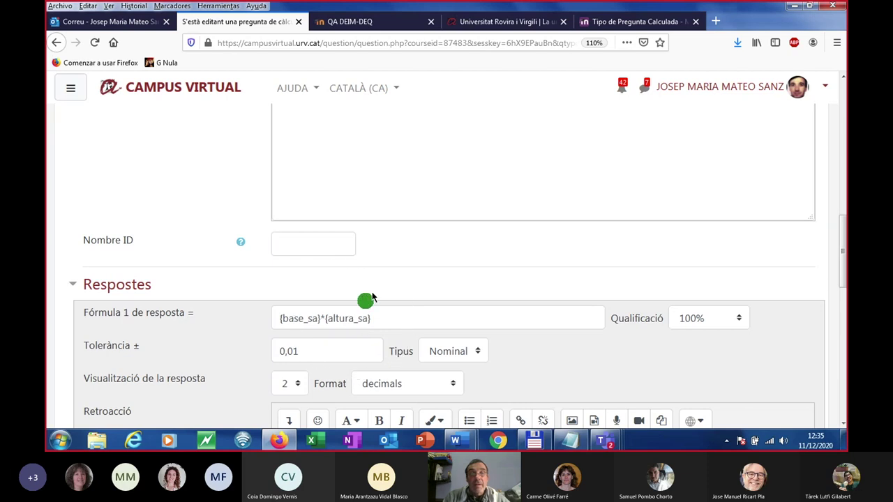
pyautogui.scroll(-6, 390, 270)
pyautogui.scroll(-1, 391, 271)
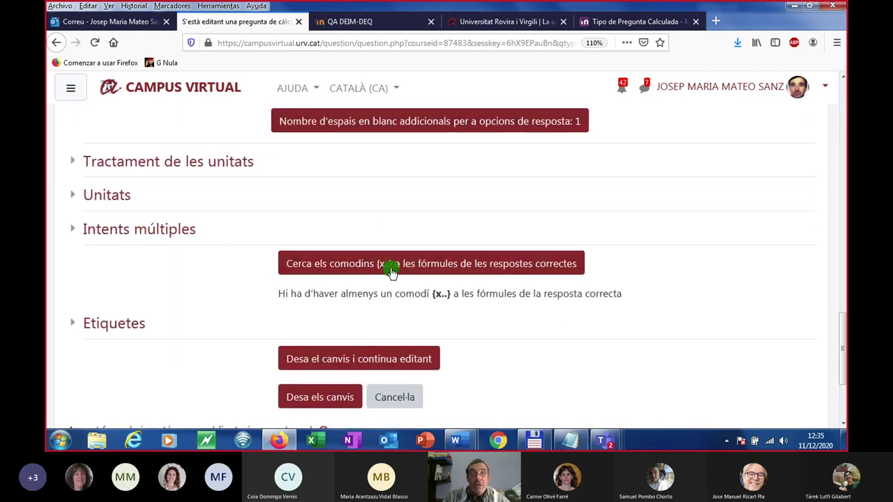
pyautogui.click(390, 265)
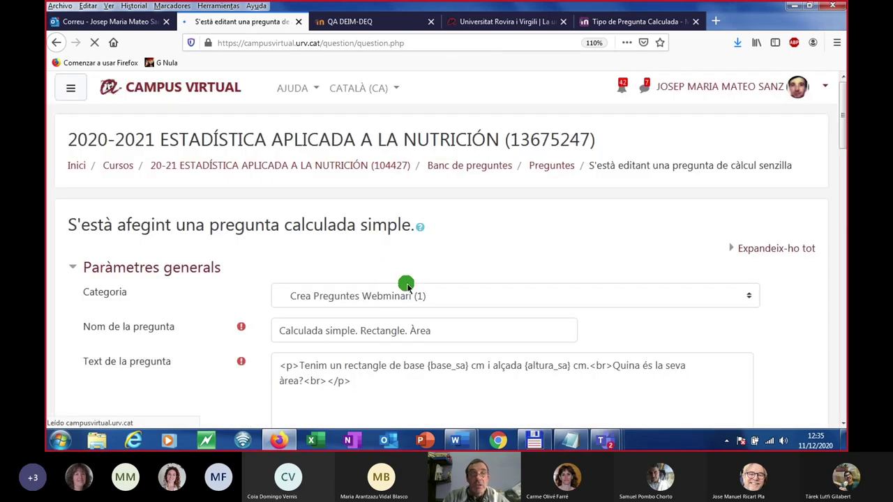
# Expand the parameters used to generate wildcard values and review the ranges and decimals of {base_sa} and {altura_sa}.
pyautogui.scroll(-8, 415, 281)
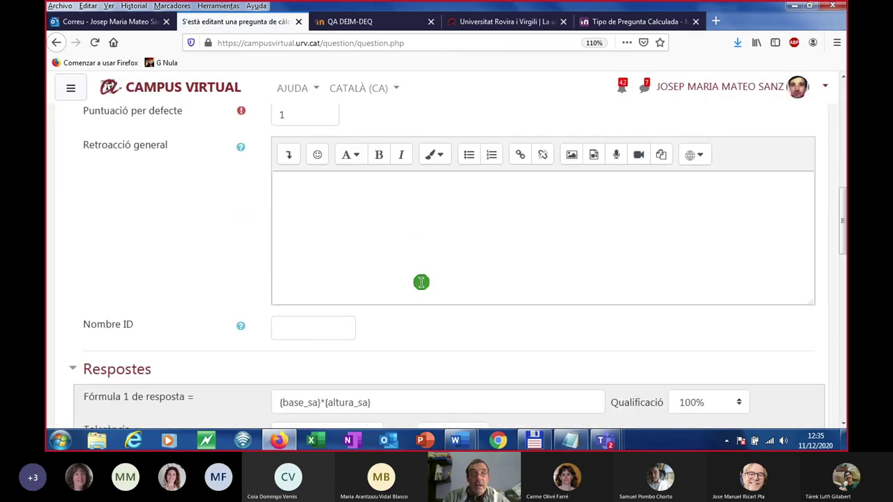
pyautogui.scroll(-2, 420, 284)
pyautogui.scroll(-2, 422, 288)
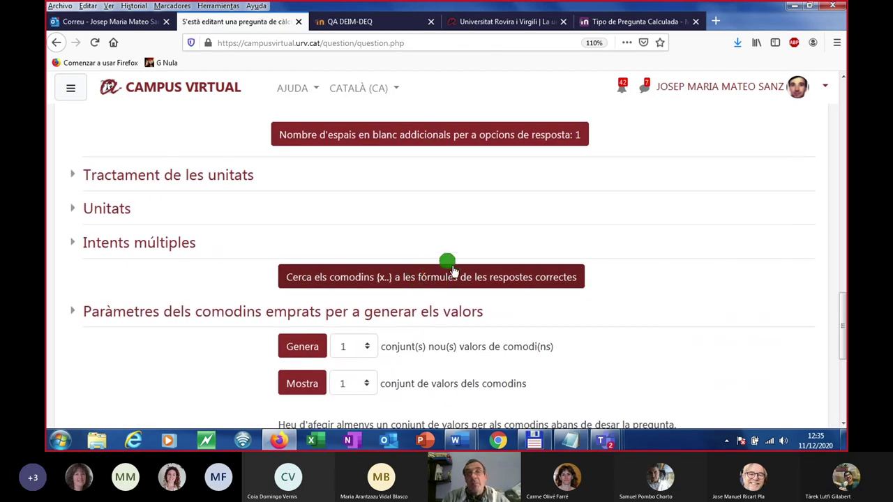
pyautogui.scroll(-1, 447, 265)
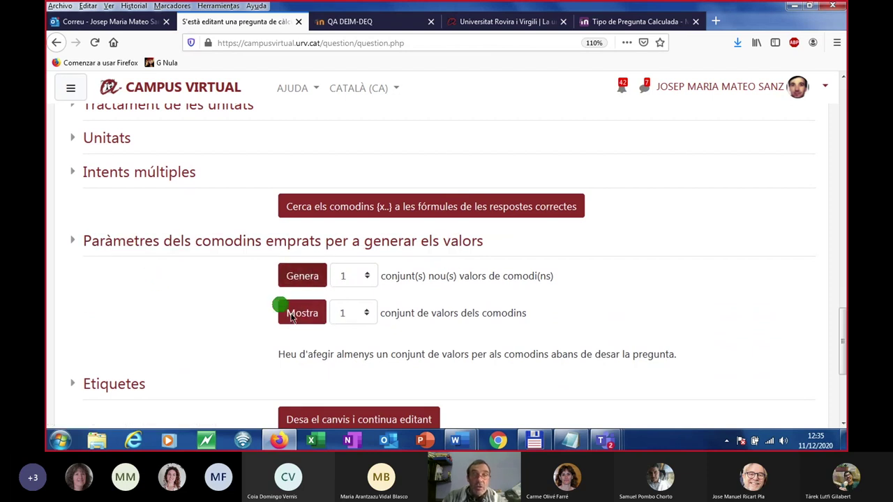
pyautogui.click(127, 242)
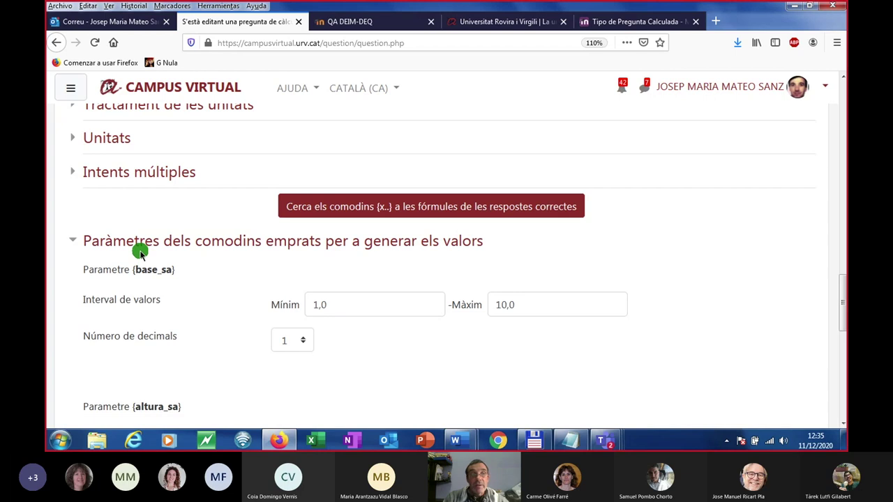
pyautogui.scroll(-3, 139, 253)
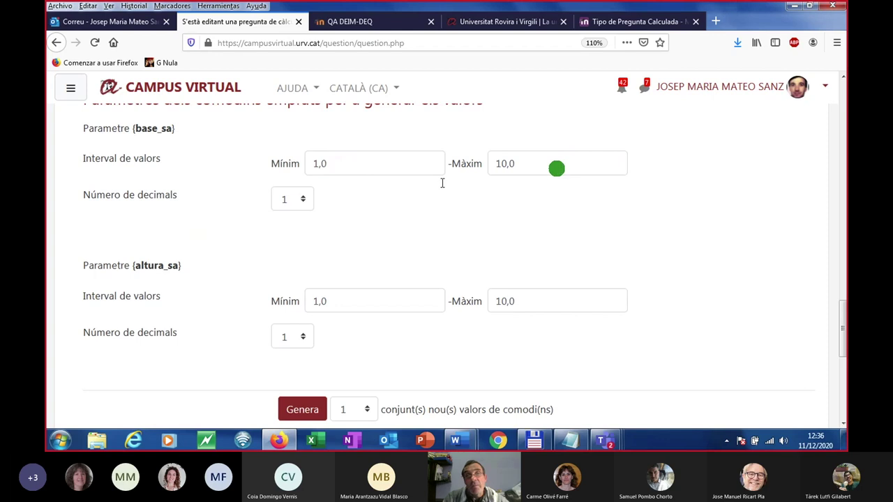
# Try 0 decimals for the {base_sa} wildcard and set it back to 1.
pyautogui.click(302, 201)
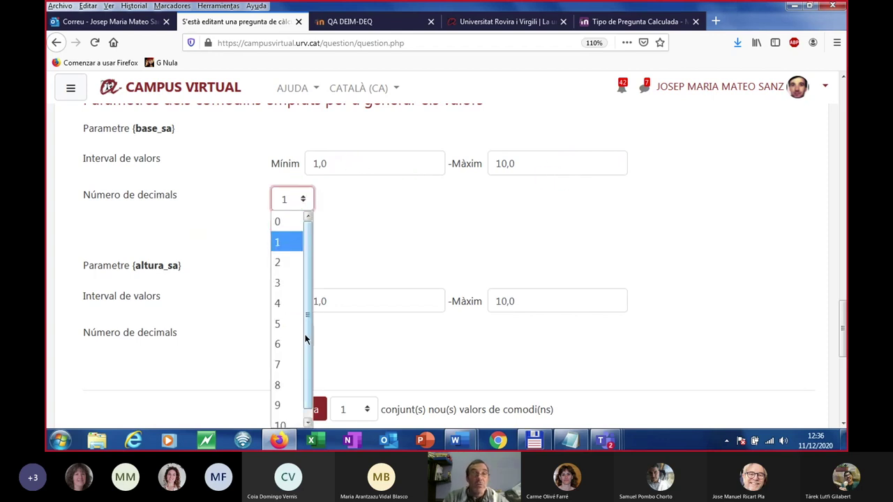
pyautogui.click(284, 223)
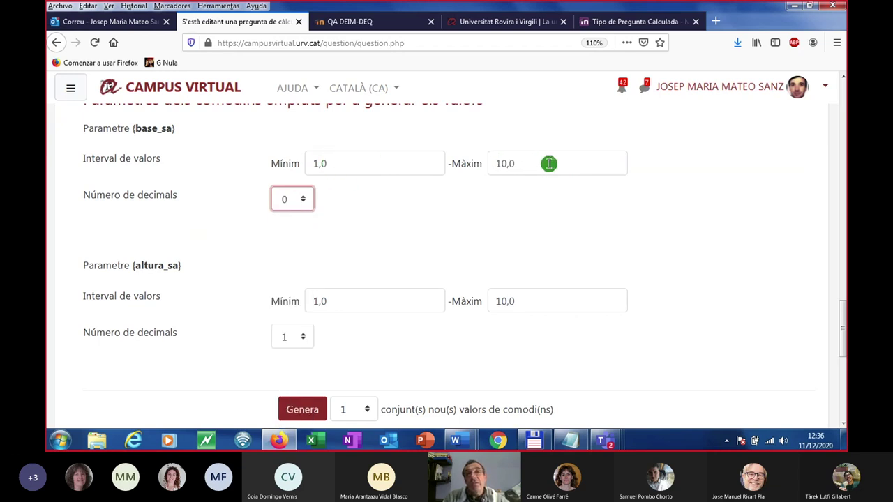
pyautogui.click(308, 200)
pyautogui.click(281, 241)
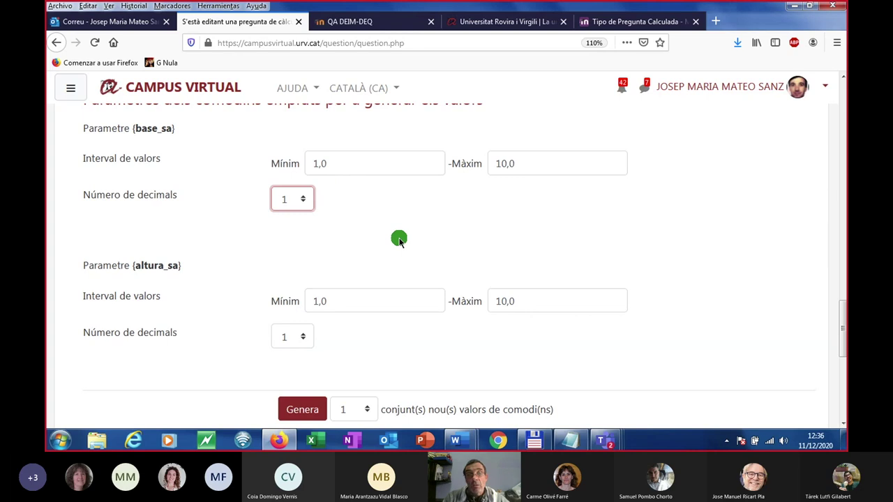
# Generate 30 new sets of wildcard values, keeping the ranges and decimals of both parameters.
pyautogui.scroll(-2, 399, 240)
pyautogui.scroll(-4, 398, 238)
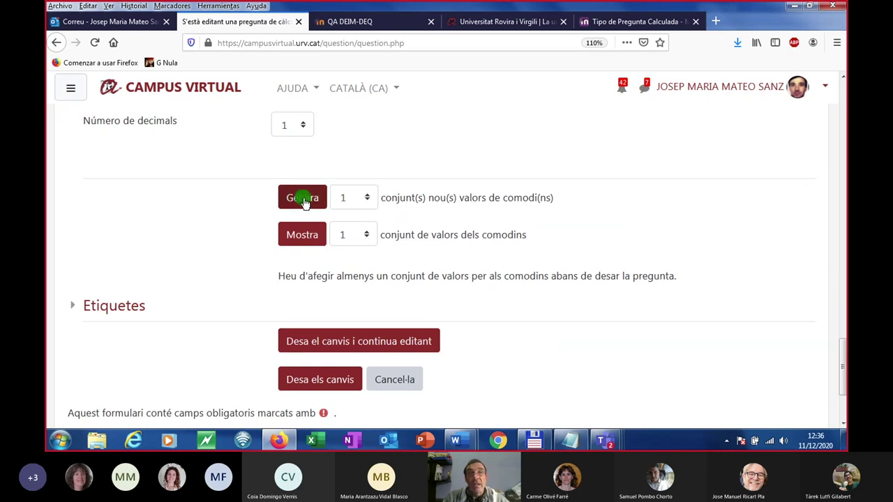
pyautogui.scroll(2, 247, 203)
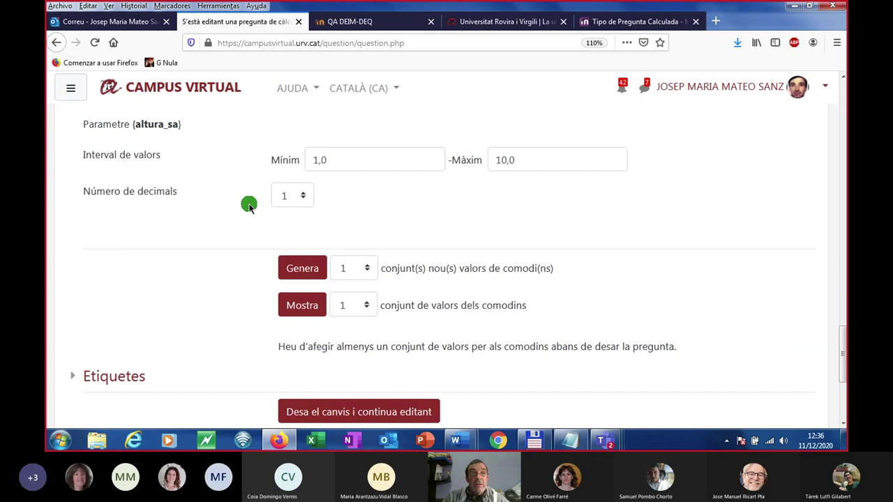
pyautogui.scroll(1, 249, 204)
pyautogui.scroll(1, 239, 180)
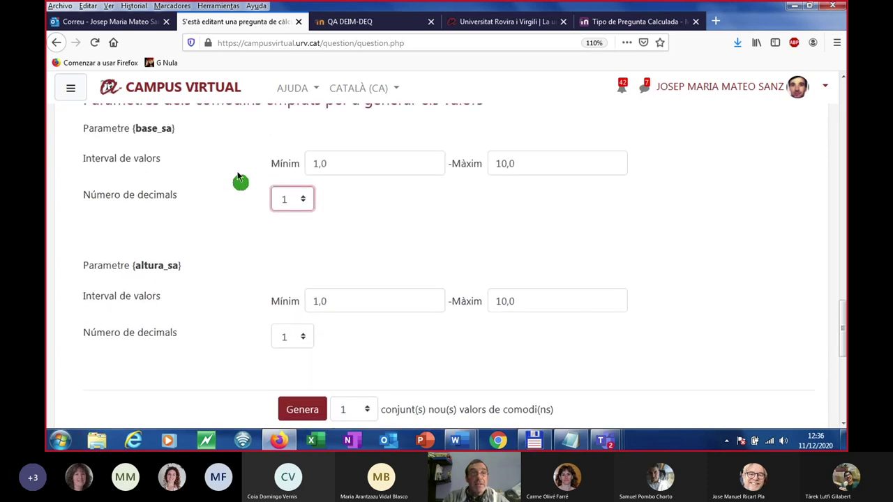
pyautogui.scroll(-3, 254, 283)
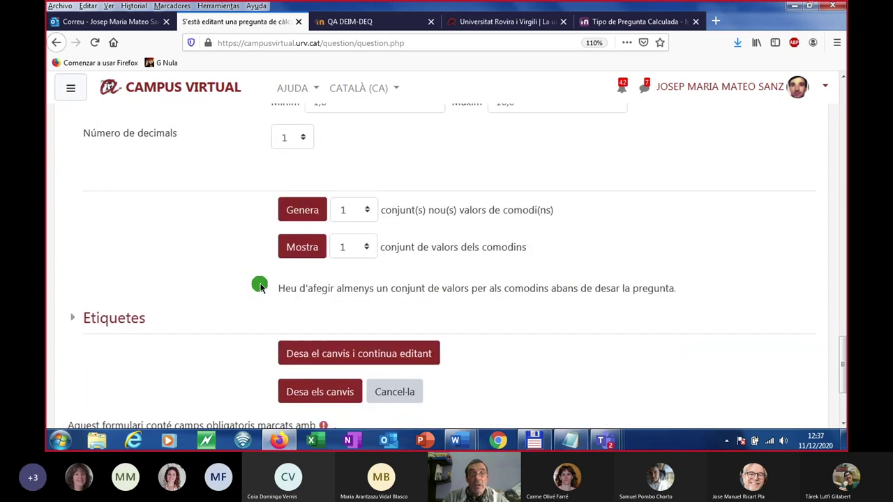
pyautogui.click(365, 200)
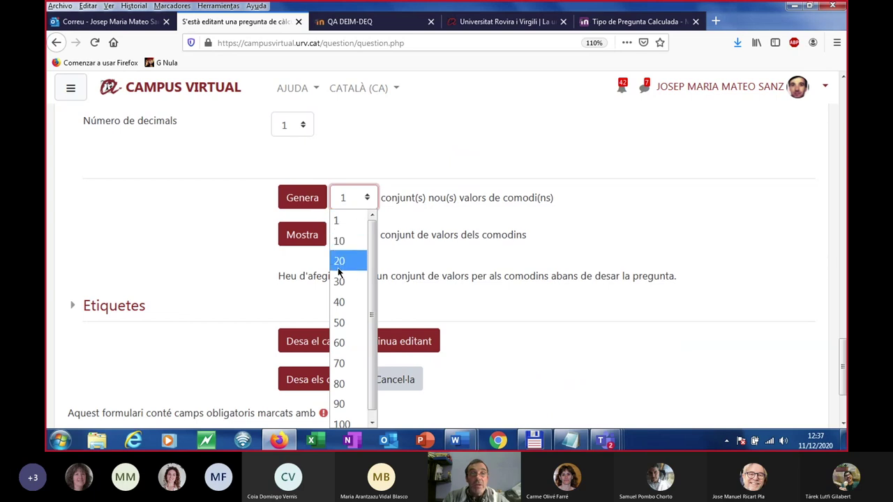
pyautogui.scroll(-1, 367, 335)
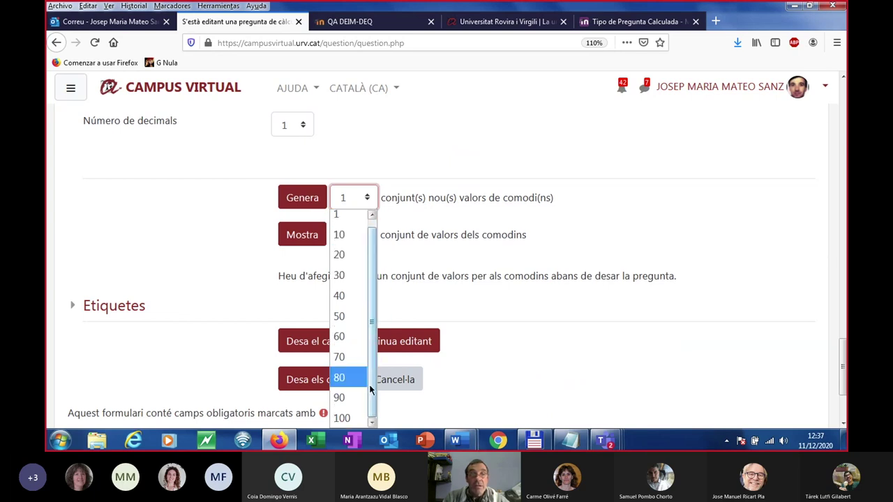
pyautogui.click(347, 277)
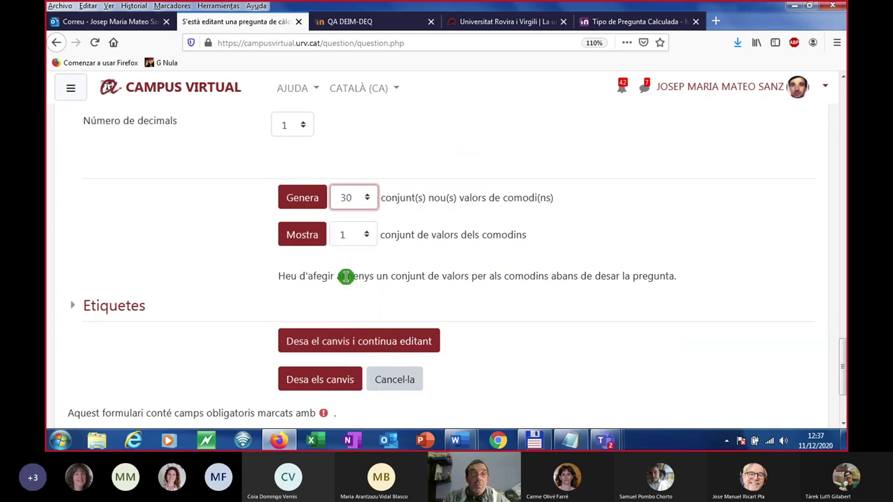
pyautogui.click(304, 199)
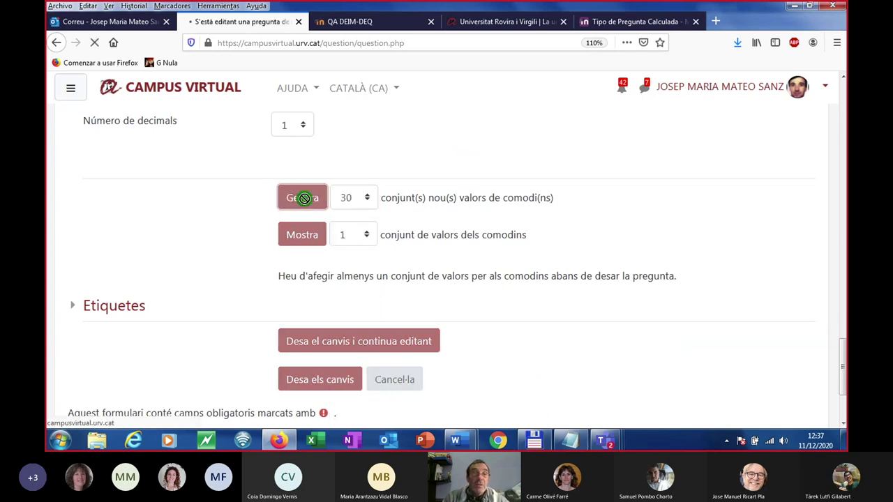
# Set the number of wildcard value sets shown to 5 and display them.
pyautogui.scroll(-2, 306, 209)
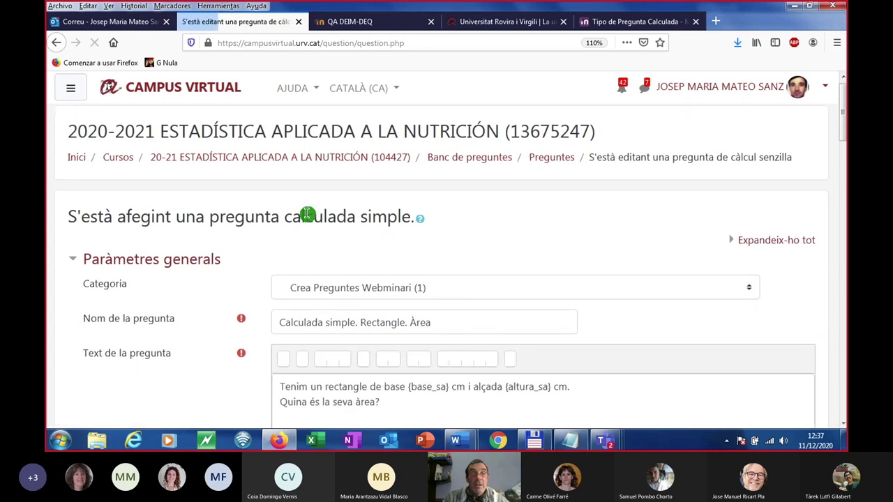
pyautogui.scroll(-10, 307, 217)
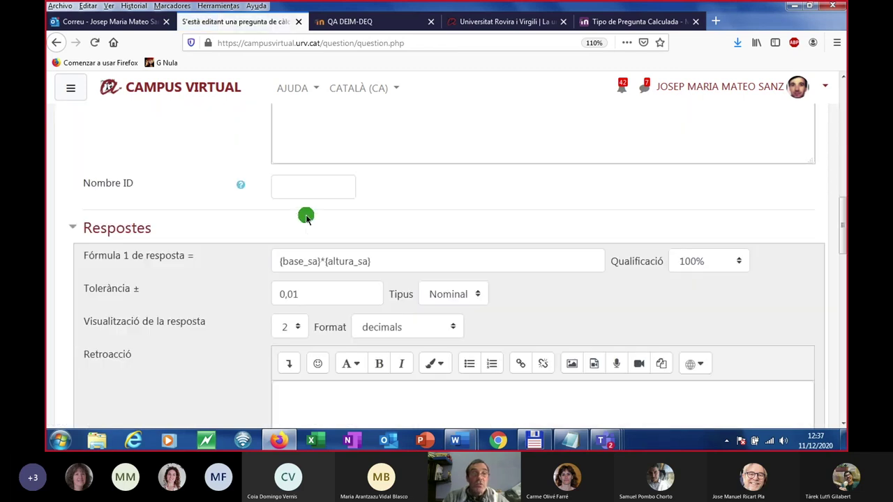
pyautogui.scroll(-10, 305, 216)
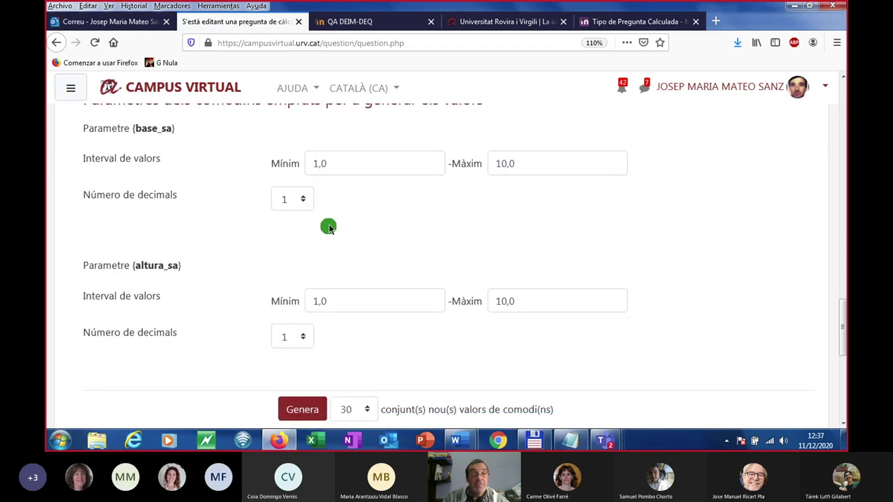
pyautogui.scroll(-5, 283, 230)
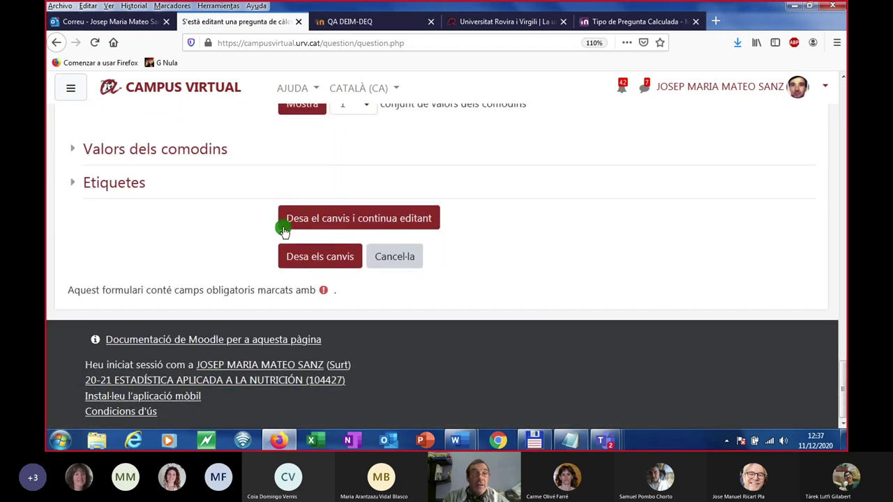
pyautogui.scroll(2, 283, 230)
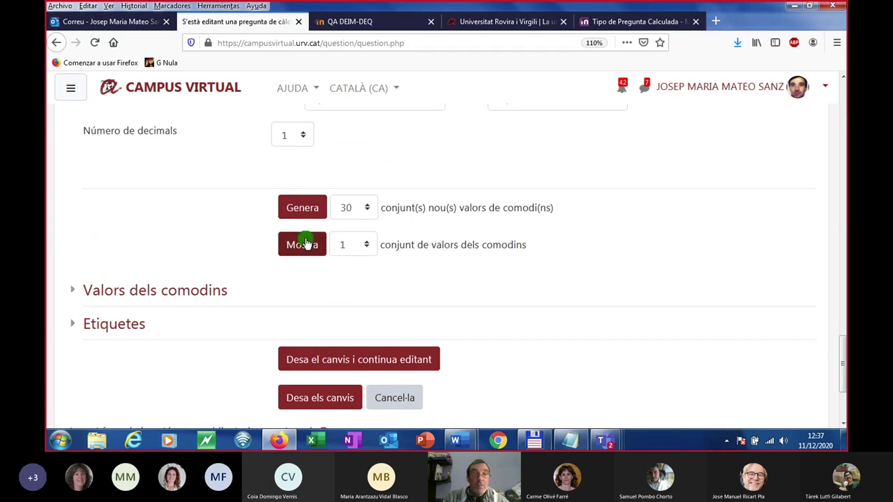
pyautogui.click(363, 244)
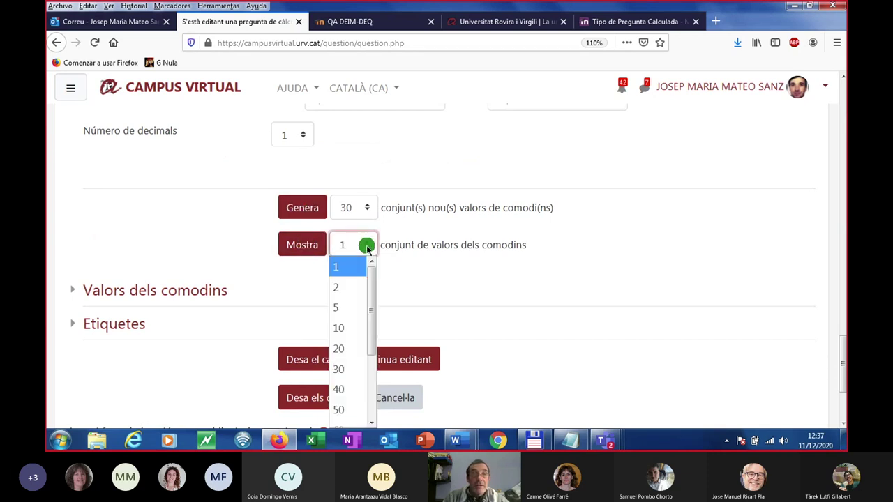
pyautogui.click(349, 328)
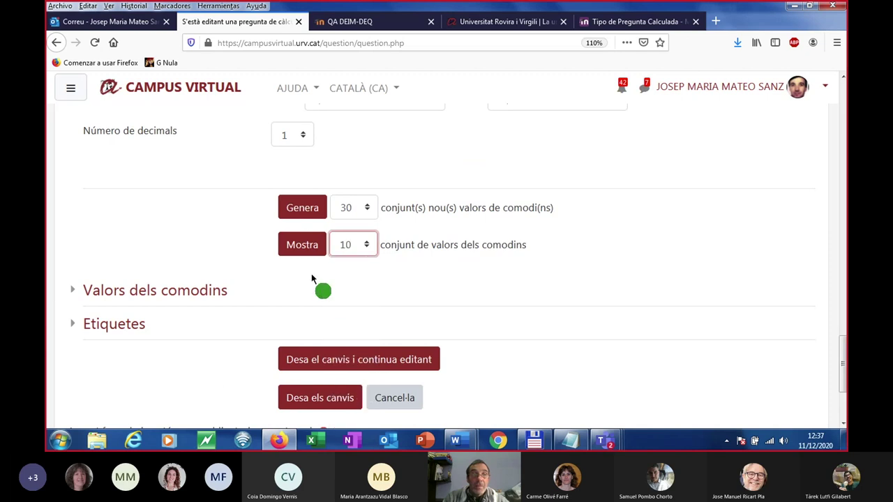
pyautogui.click(364, 245)
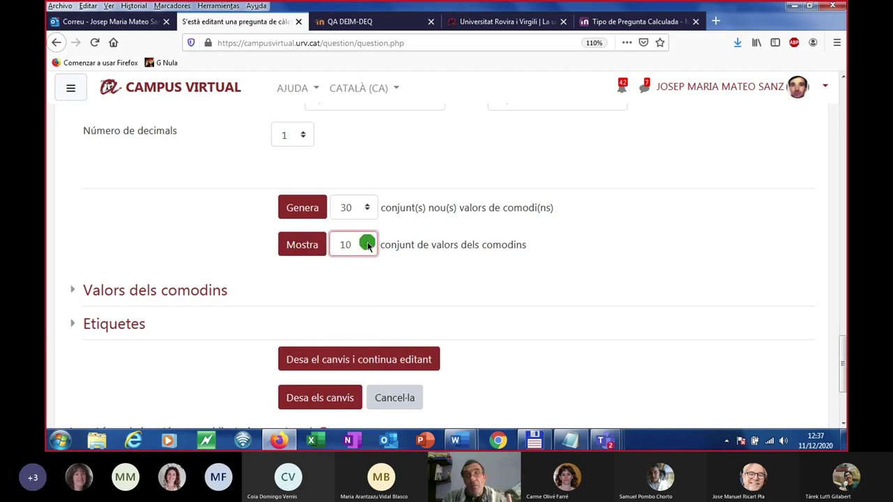
pyautogui.moveTo(370, 285)
pyautogui.mouseDown()
pyautogui.moveTo(372, 362)
pyautogui.moveTo(372, 284)
pyautogui.mouseUp()
pyautogui.click(341, 296)
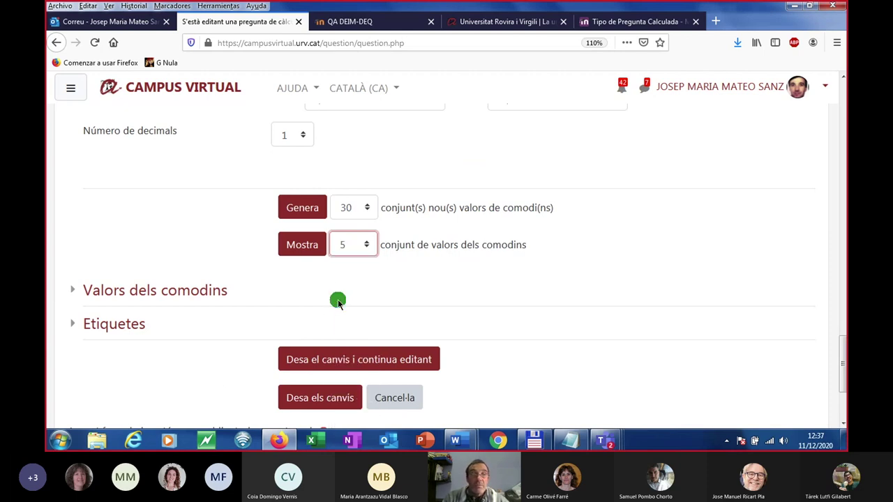
pyautogui.click(300, 247)
# Expand the Valors dels comodins section and check the calculated answers and tolerance limits of the generated sets.
pyautogui.scroll(-3, 227, 253)
pyautogui.scroll(-8, 232, 255)
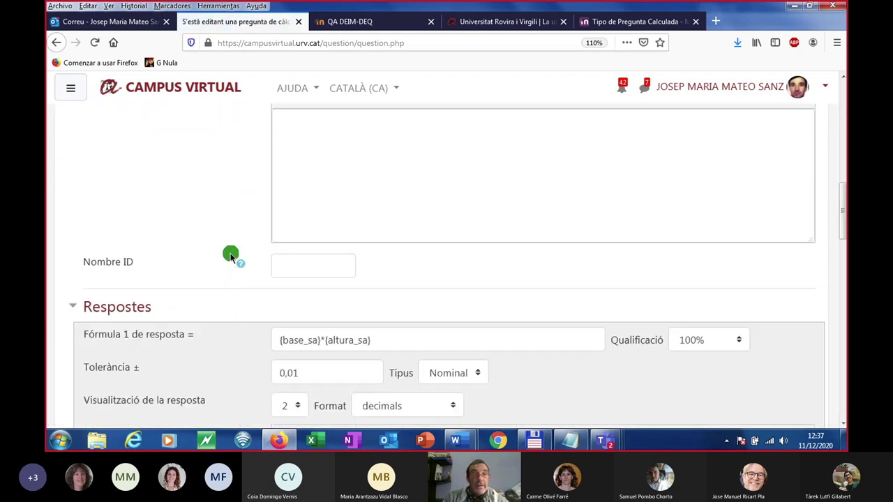
pyautogui.scroll(-12, 231, 256)
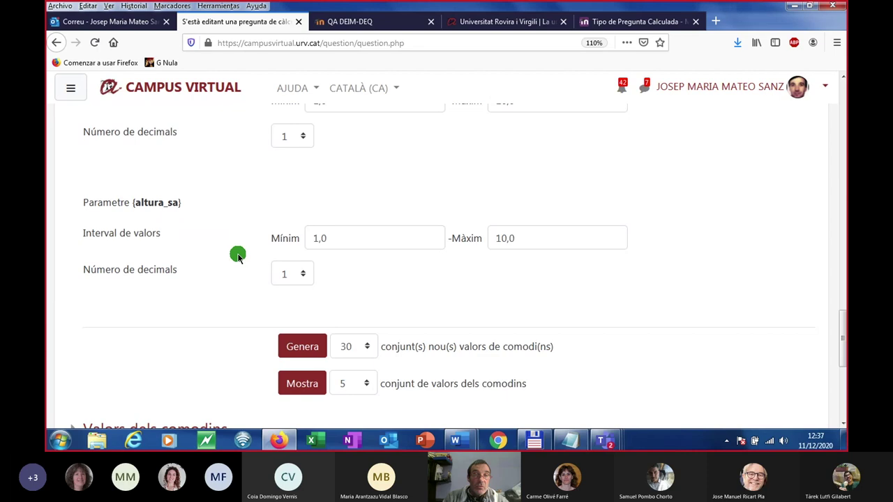
pyautogui.scroll(-1, 242, 263)
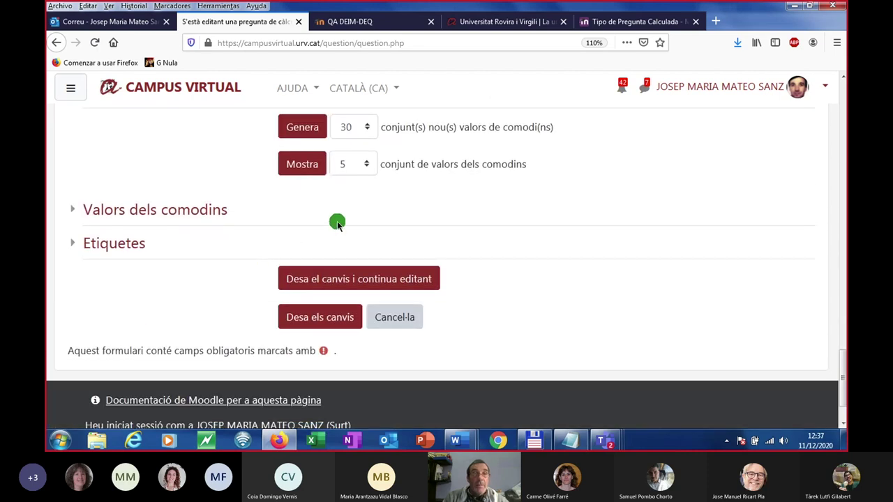
pyautogui.scroll(2, 337, 223)
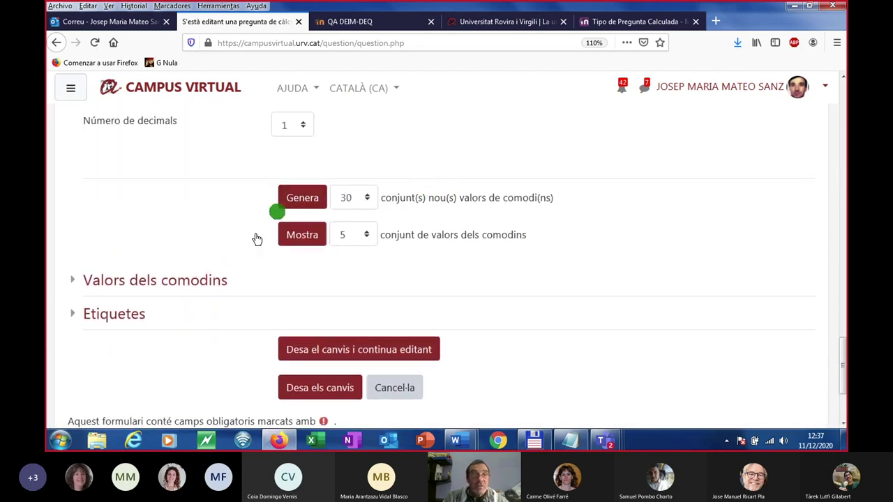
pyautogui.click(139, 284)
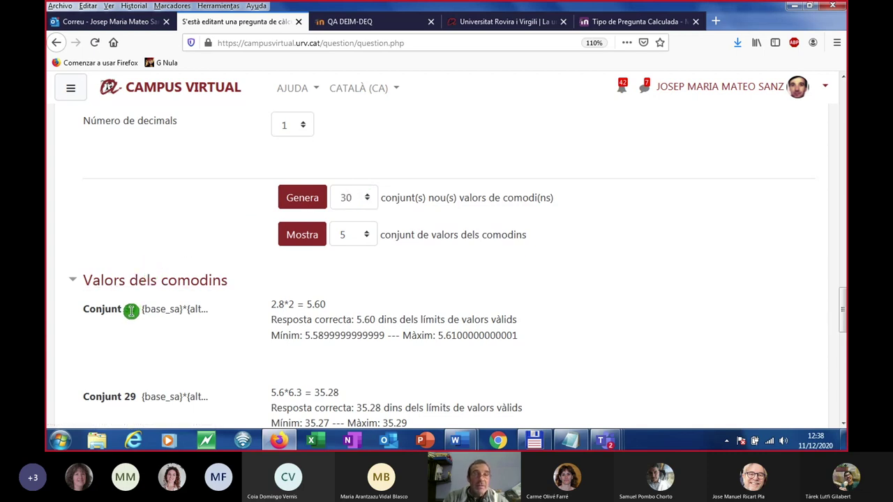
pyautogui.scroll(-4, 155, 402)
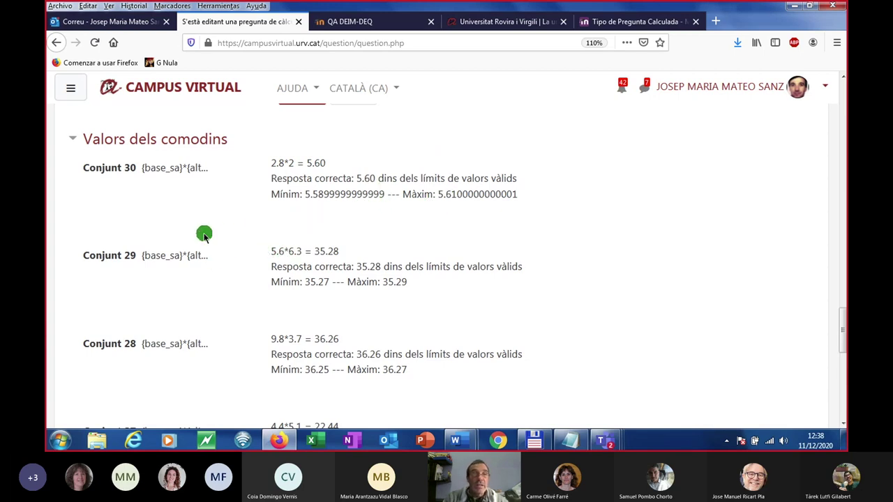
# Review the answers down to set 26 and show the editable wildcard value fields of the displayed sets.
pyautogui.scroll(-3, 199, 242)
pyautogui.scroll(1, 196, 246)
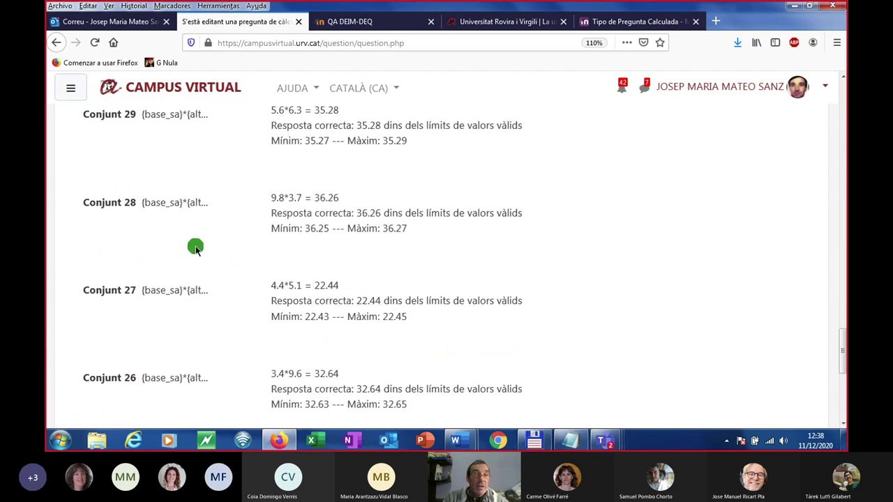
pyautogui.scroll(-1, 197, 247)
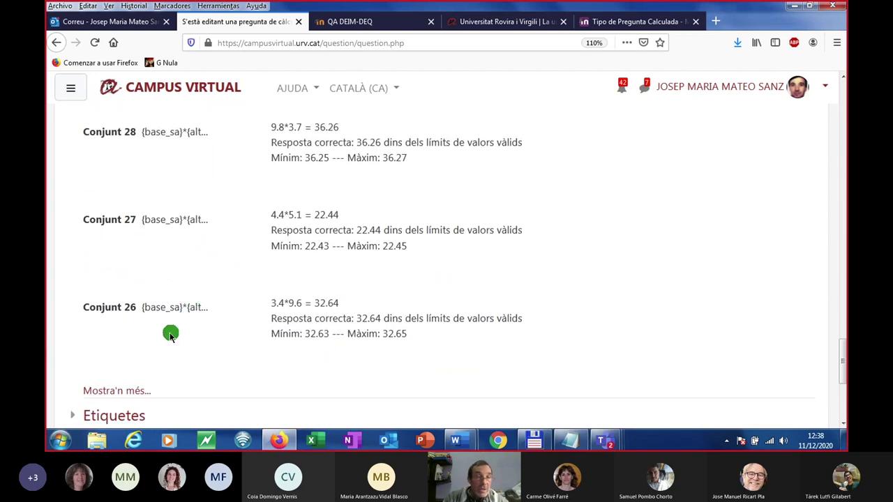
pyautogui.scroll(1, 172, 314)
pyautogui.scroll(-3, 169, 304)
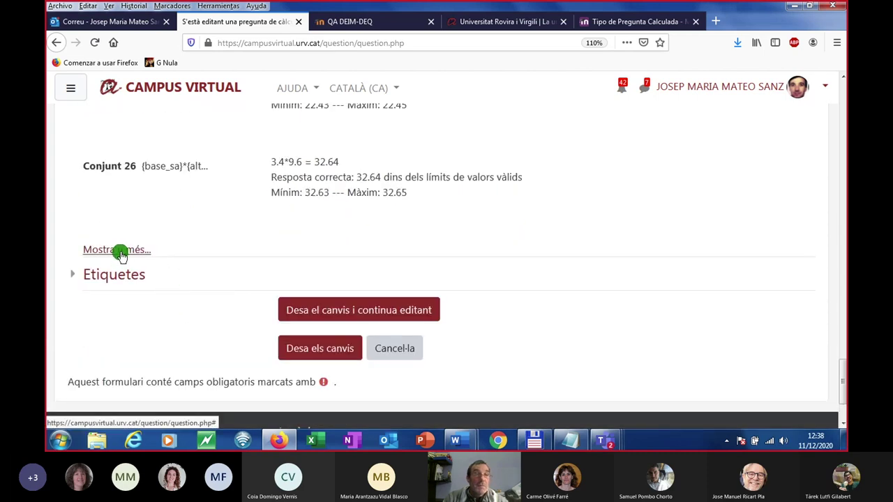
pyautogui.click(119, 252)
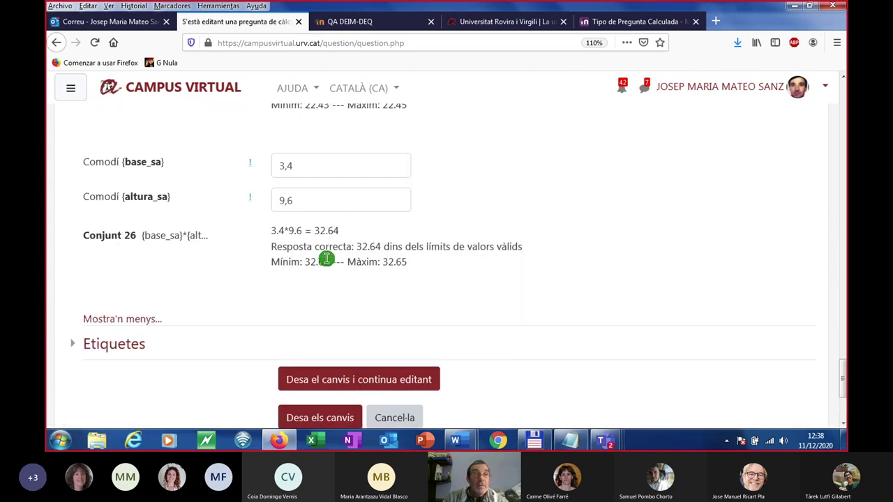
# Examine the {base_sa} and {altura_sa} values of each displayed set together with its calculated answer and tolerance limits.
pyautogui.scroll(7, 327, 259)
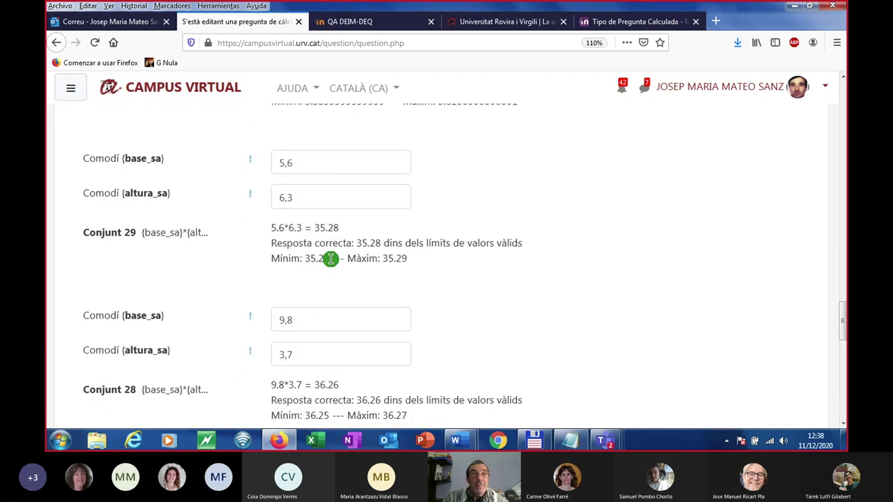
pyautogui.scroll(4, 328, 258)
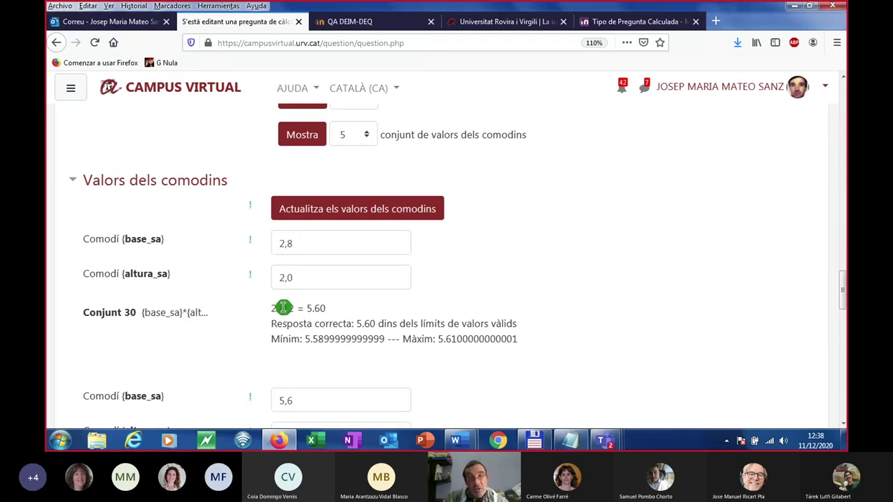
pyautogui.scroll(-2, 240, 342)
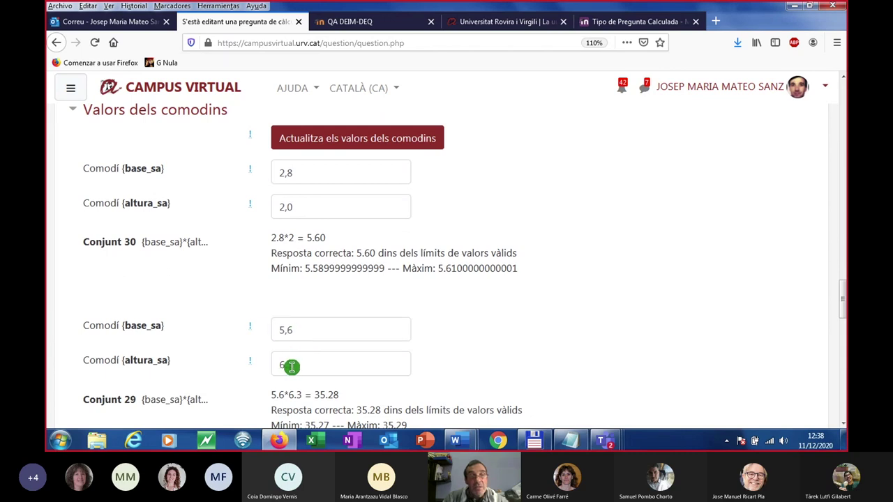
pyautogui.scroll(-3, 325, 338)
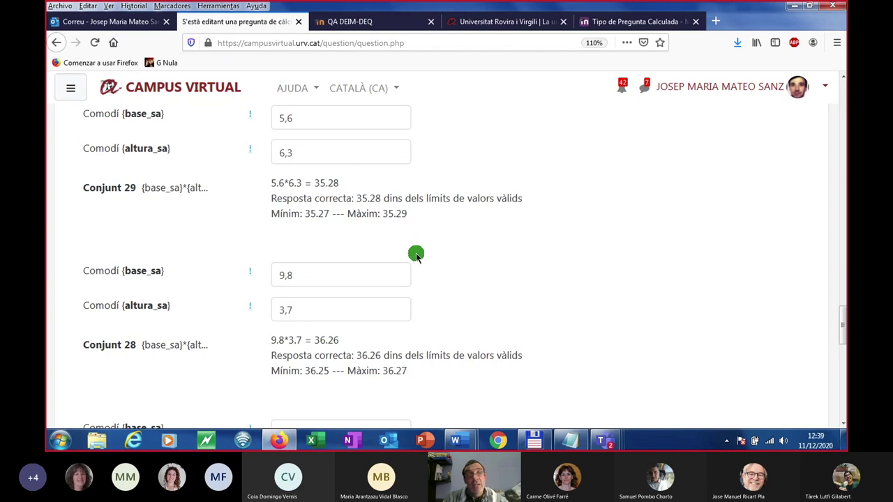
pyautogui.scroll(-1, 416, 251)
pyautogui.click(343, 269)
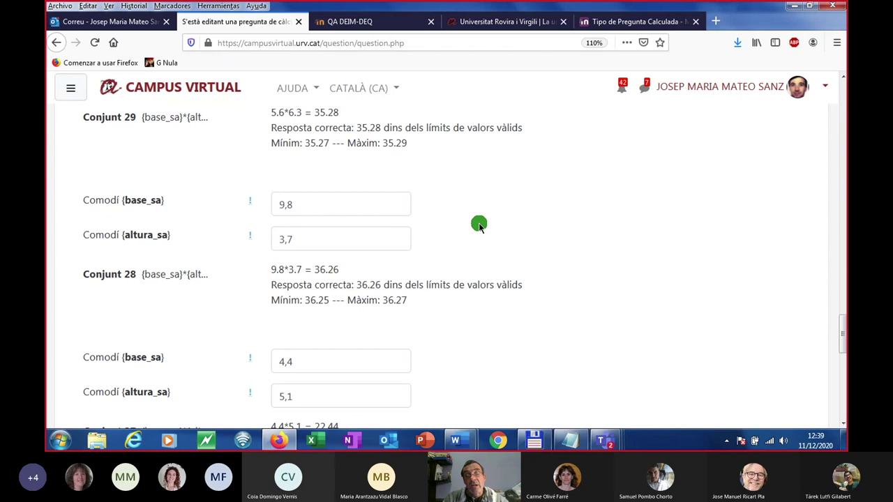
pyautogui.scroll(-3, 480, 223)
# Generate 10 new sets of wildcard values.
pyautogui.scroll(6, 481, 225)
pyautogui.scroll(3, 482, 225)
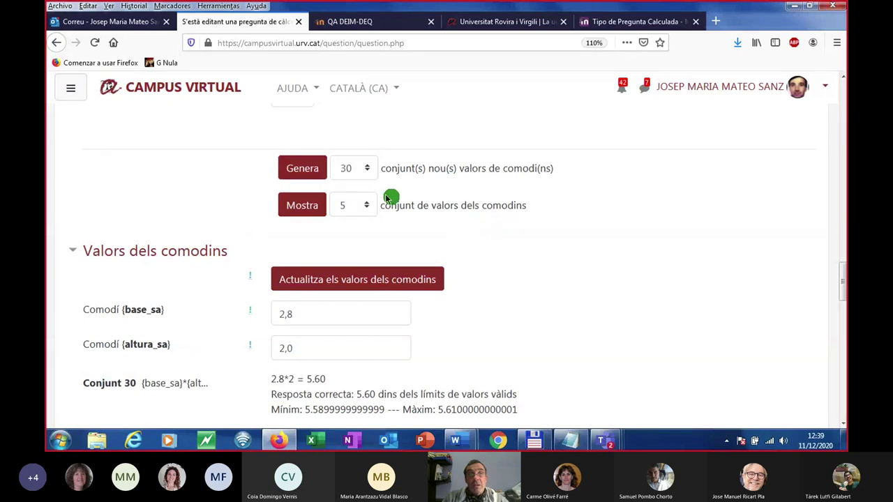
pyautogui.click(366, 170)
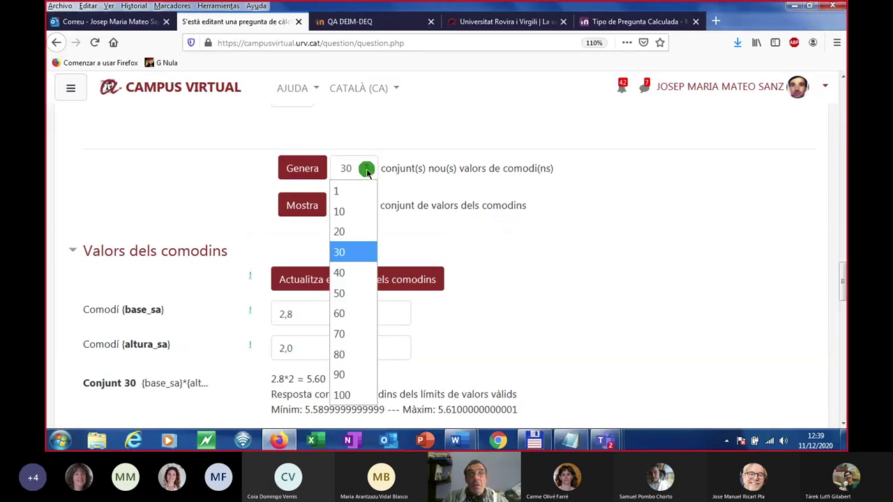
pyautogui.click(350, 213)
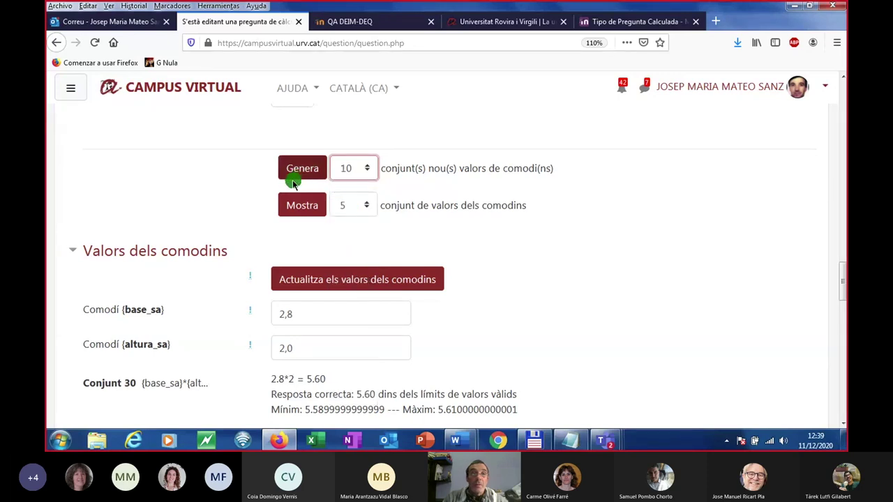
pyautogui.click(293, 175)
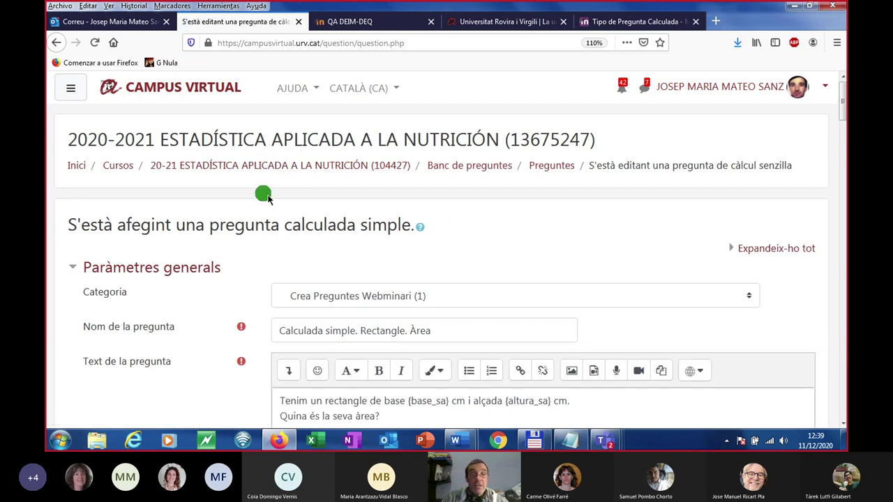
# Compare the wildcard values of the newly generated sets with the products calculated below them.
pyautogui.scroll(-5, 286, 220)
pyautogui.scroll(-8, 276, 230)
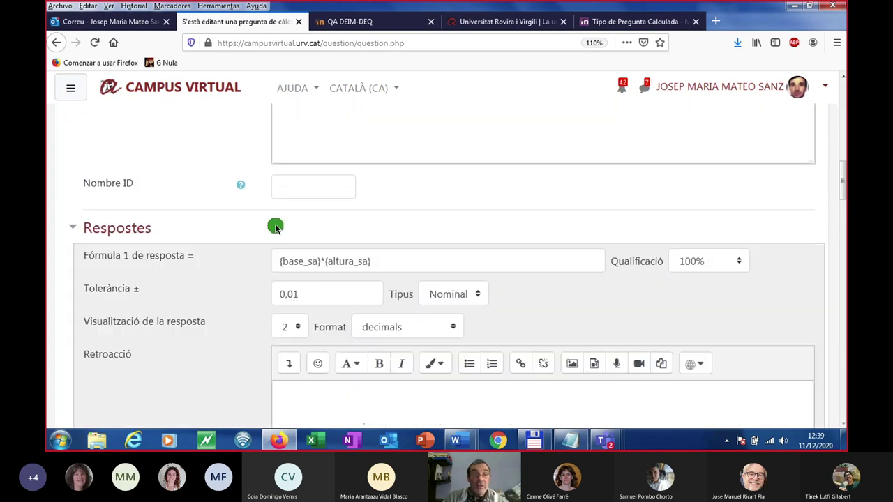
pyautogui.scroll(-10, 299, 237)
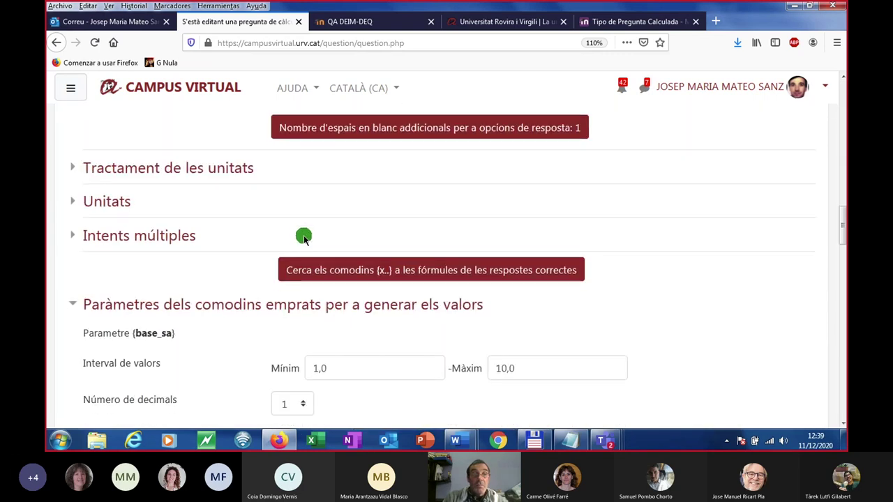
pyautogui.scroll(-2, 300, 240)
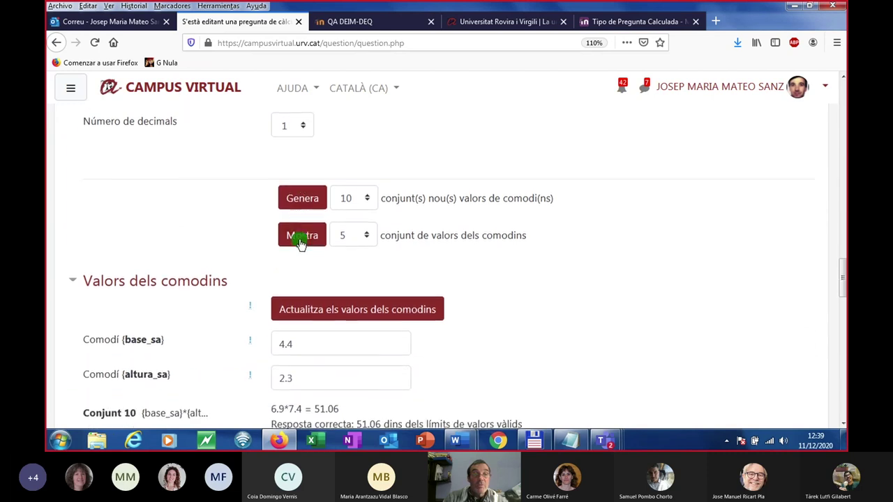
pyautogui.scroll(2, 296, 240)
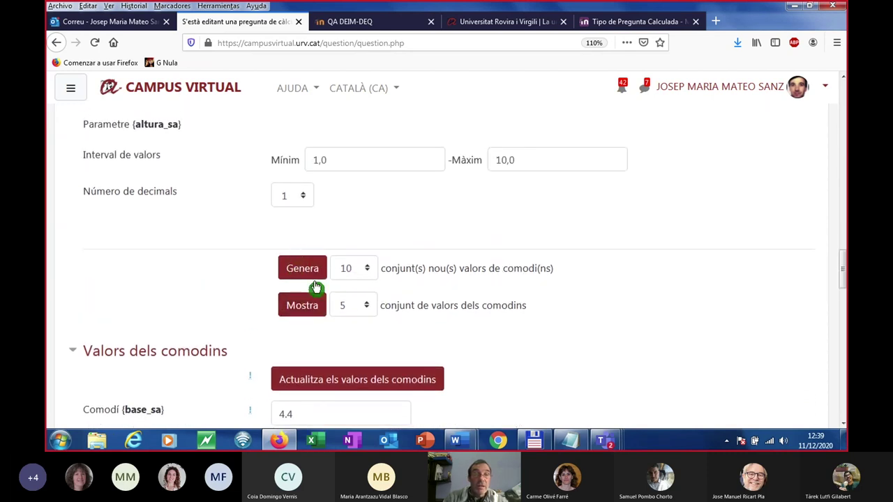
pyautogui.scroll(-5, 282, 313)
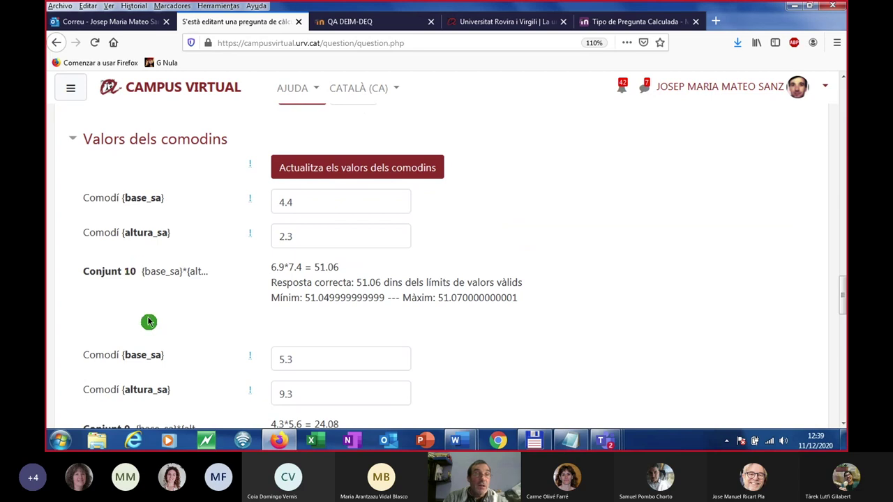
pyautogui.scroll(-5, 148, 319)
pyautogui.scroll(3, 149, 279)
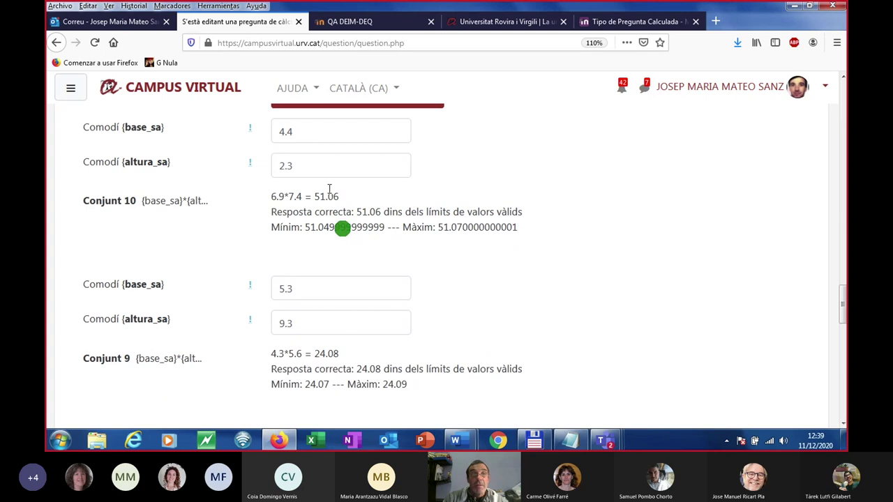
# Set the {base_sa} wildcard of set 10 to 4.5 and update the wildcard values.
pyautogui.click(299, 132)
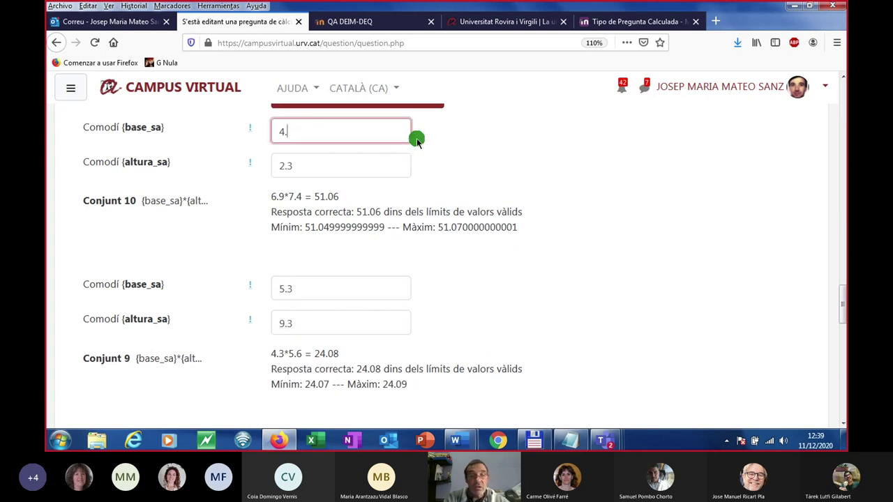
pyautogui.scroll(4, 542, 180)
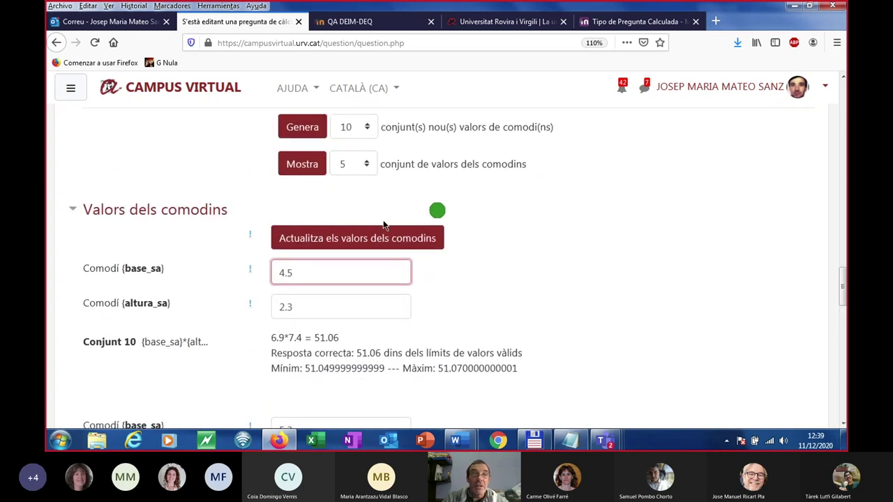
pyautogui.click(319, 239)
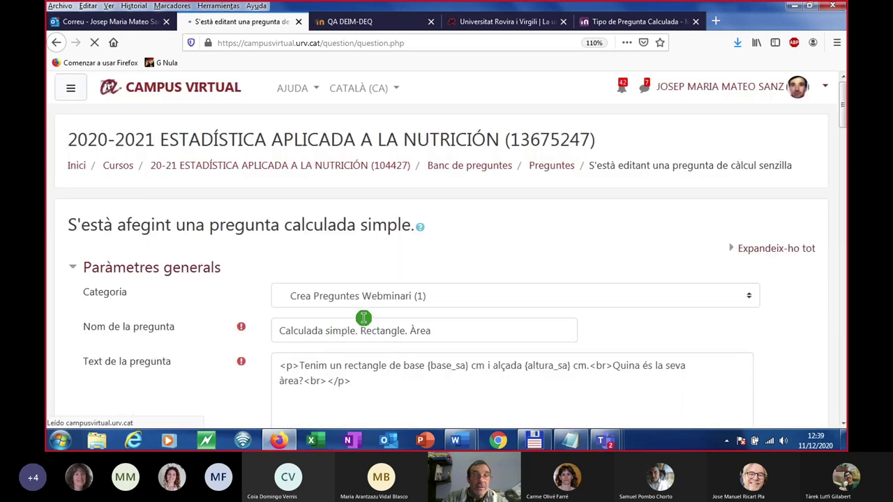
# Check the recalculated answers and tolerance limits of sets 10 to 6 against their wildcard values.
pyautogui.scroll(-3, 375, 291)
pyautogui.scroll(-15, 375, 290)
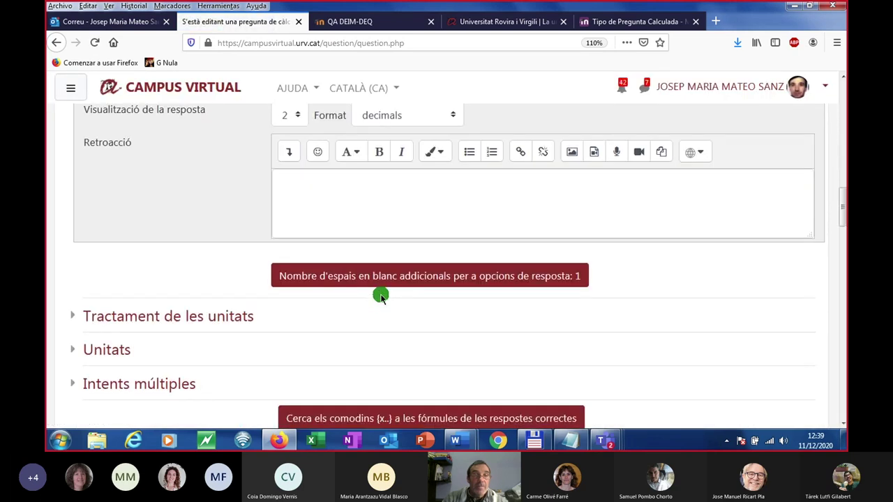
pyautogui.scroll(-6, 381, 298)
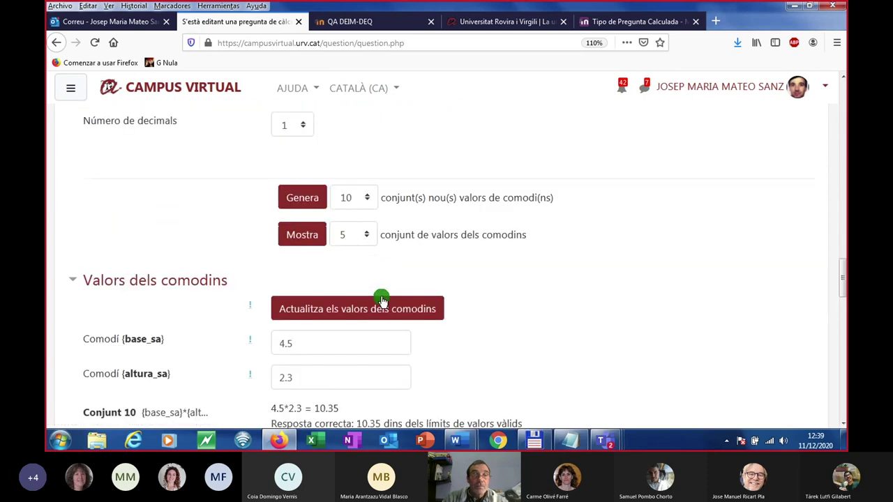
pyautogui.scroll(-2, 381, 302)
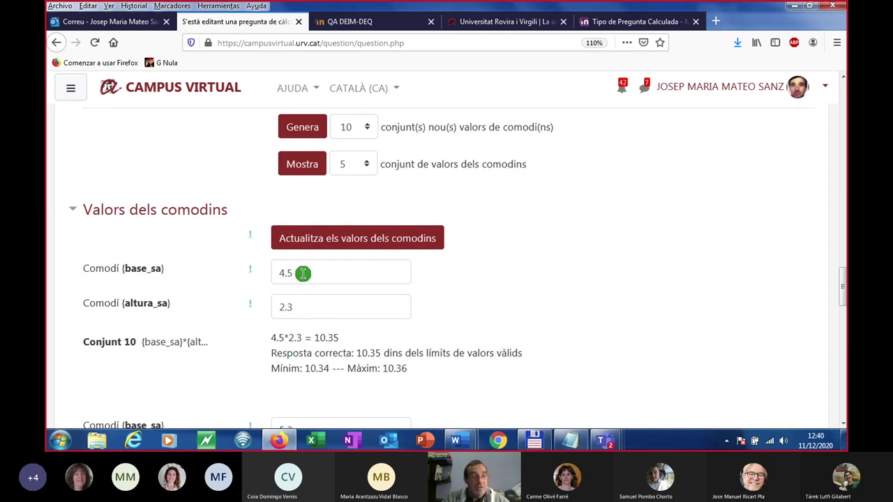
pyautogui.scroll(-8, 307, 279)
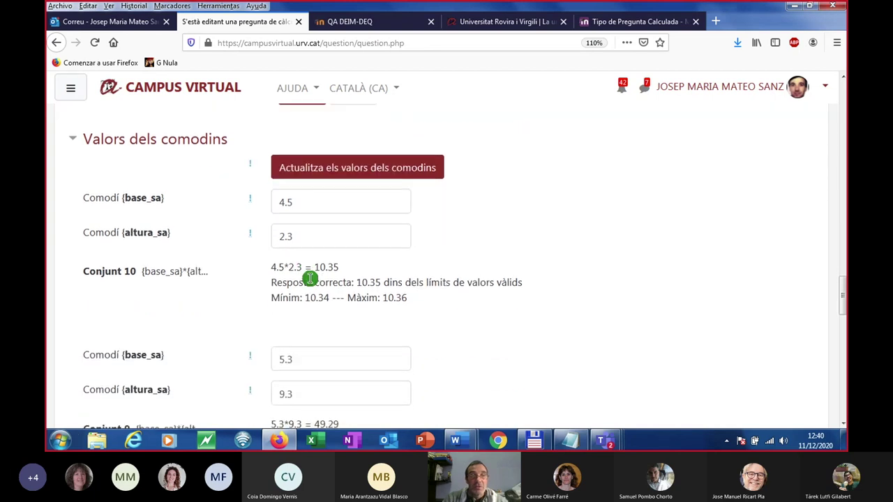
pyautogui.scroll(-5, 314, 286)
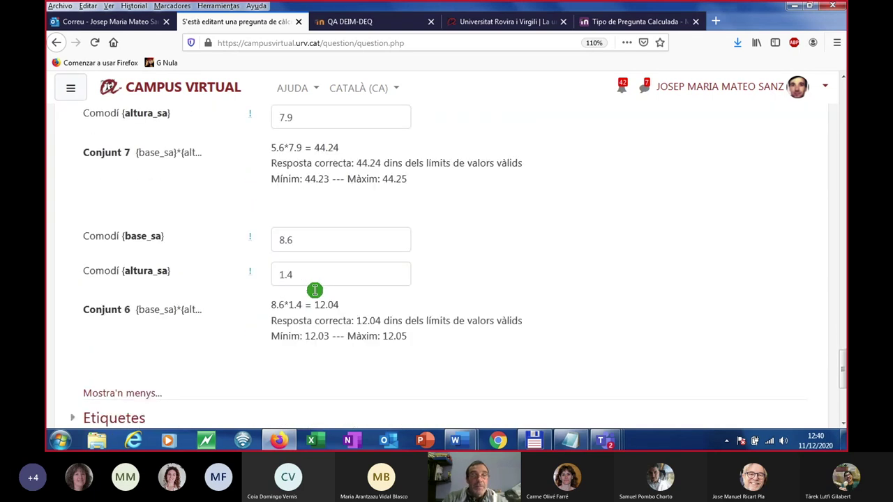
pyautogui.scroll(10, 314, 288)
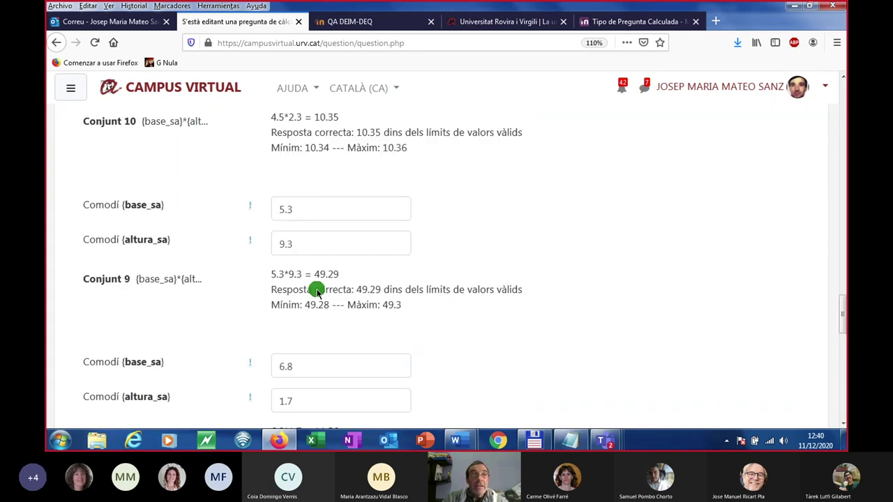
pyautogui.scroll(3, 209, 203)
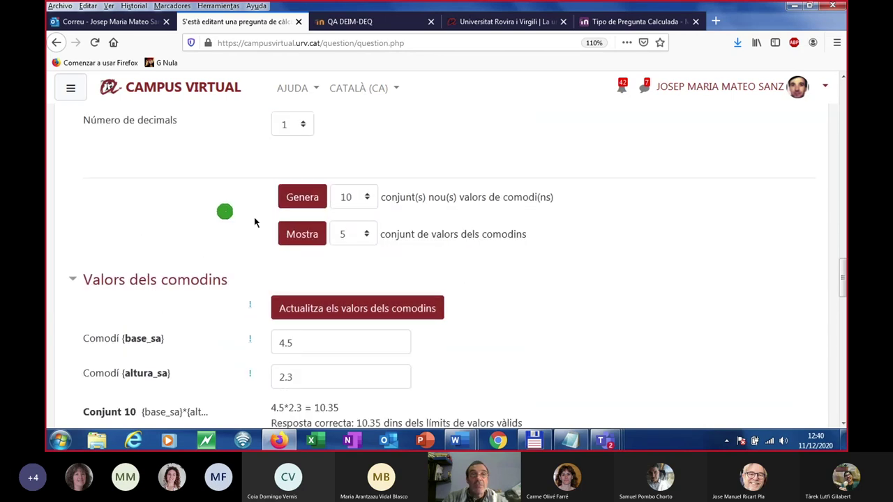
pyautogui.click(369, 200)
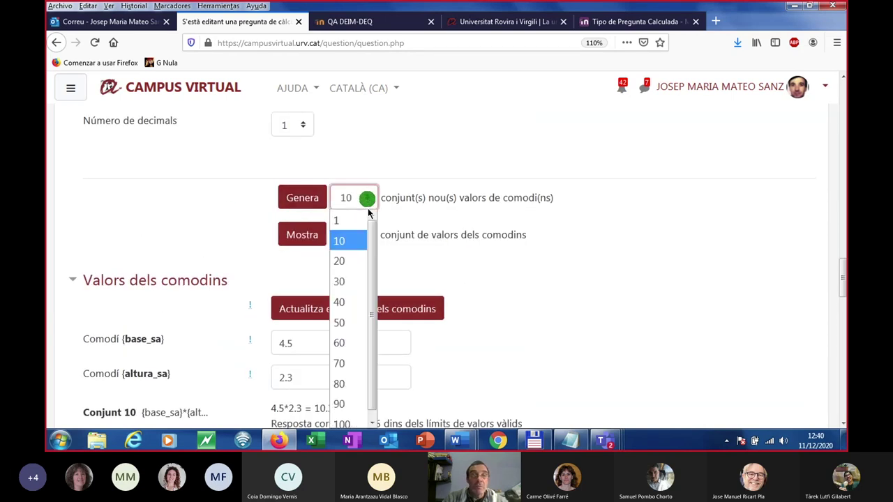
pyautogui.scroll(-1, 374, 249)
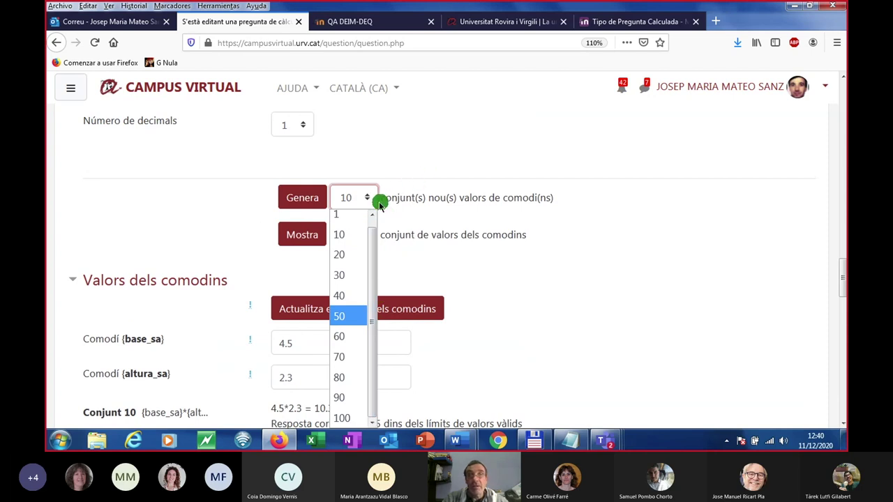
pyautogui.scroll(1, 350, 231)
pyautogui.click(347, 222)
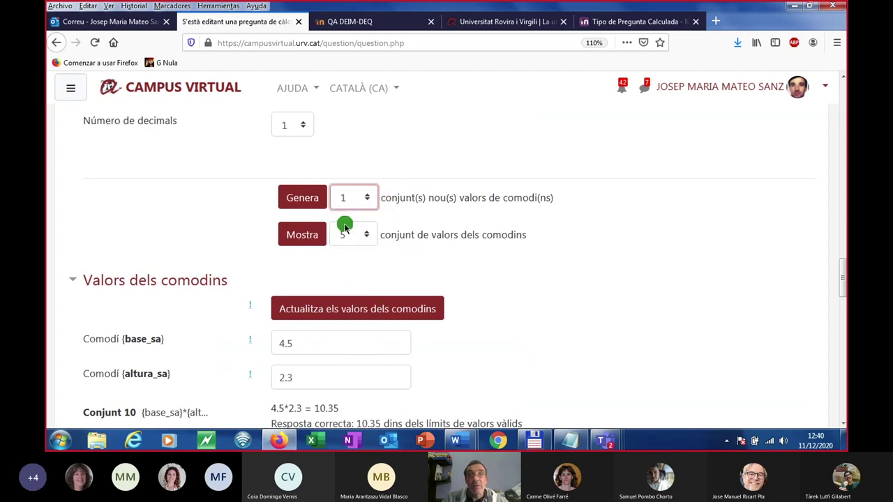
# Generate 40 new sets of wildcard values.
pyautogui.click(372, 199)
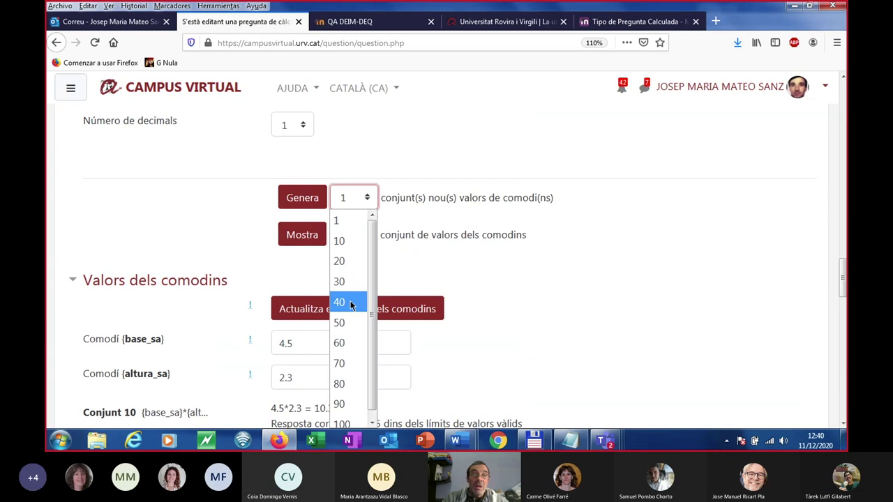
pyautogui.click(351, 305)
pyautogui.click(306, 204)
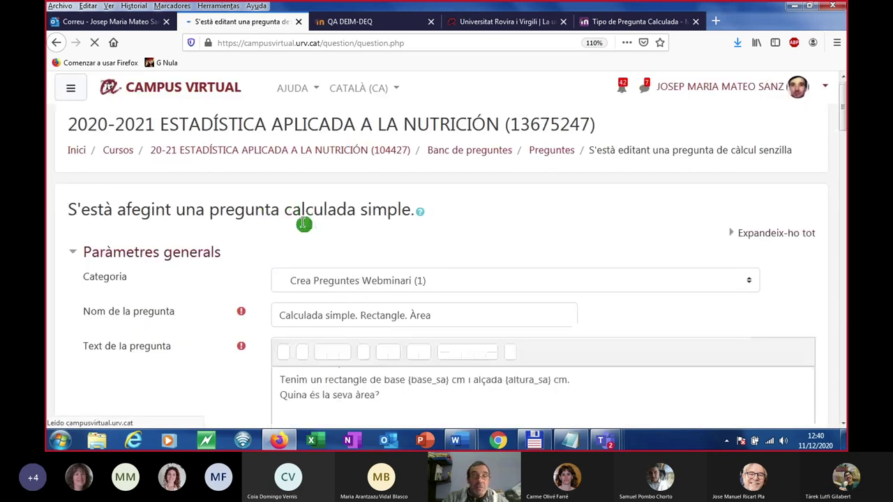
pyautogui.scroll(-8, 300, 227)
pyautogui.scroll(-15, 300, 227)
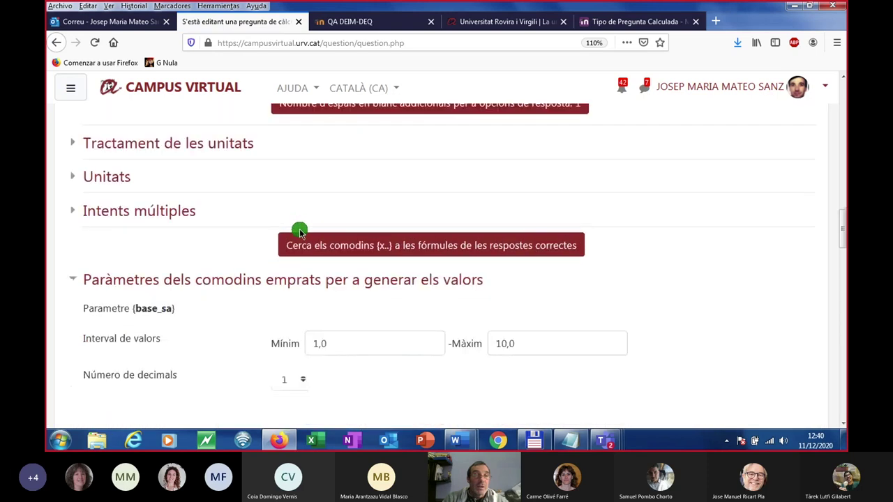
# Look over the newly generated wildcard sets 40 to 36, and save the question while keeping it open for editing.
pyautogui.scroll(-10, 303, 234)
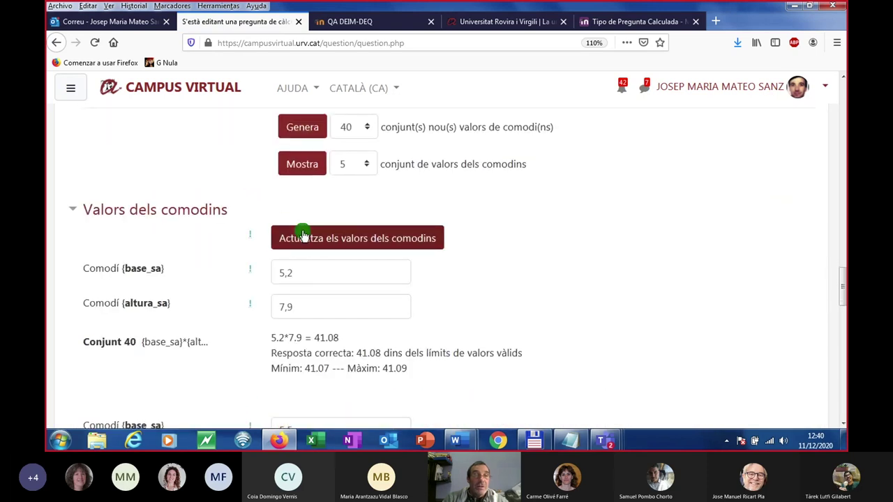
pyautogui.scroll(3, 214, 251)
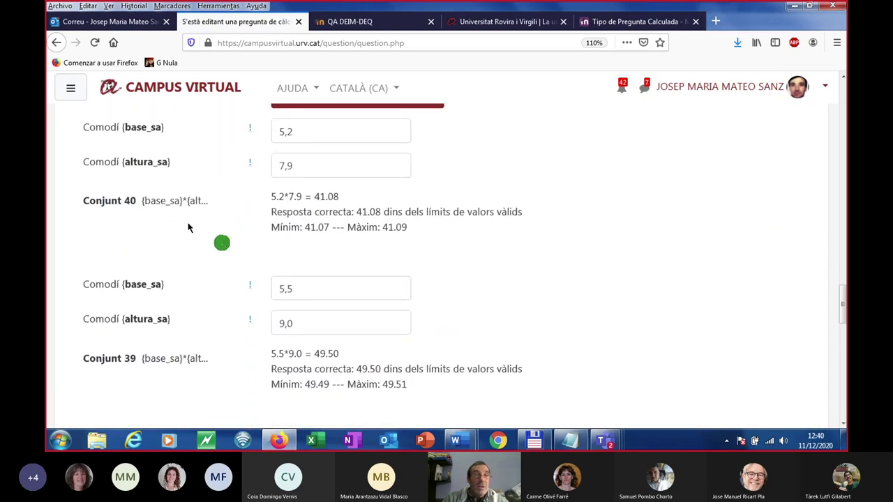
pyautogui.press('ctrl')
pyautogui.press('ctrl')
pyautogui.scroll(-15, 203, 205)
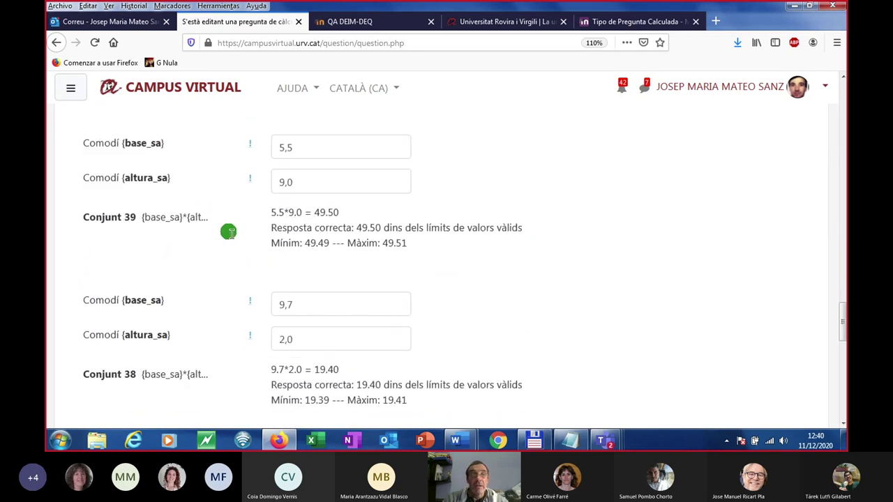
pyautogui.scroll(-2, 267, 249)
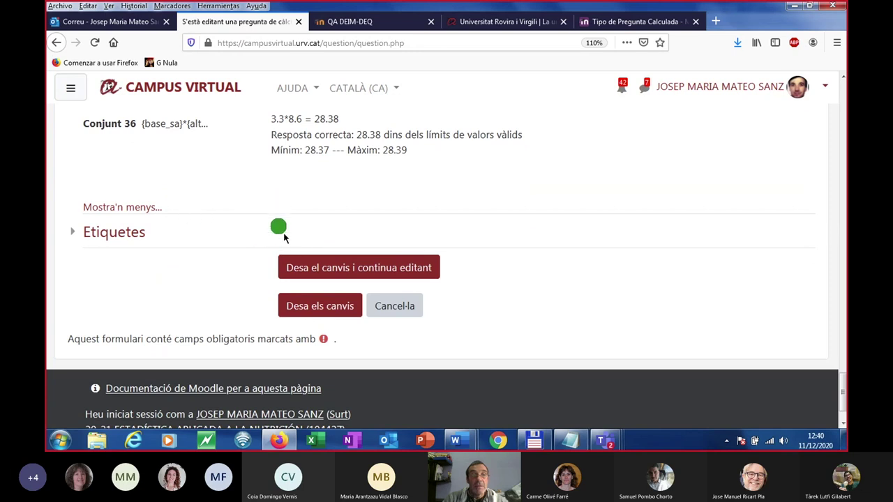
pyautogui.click(351, 269)
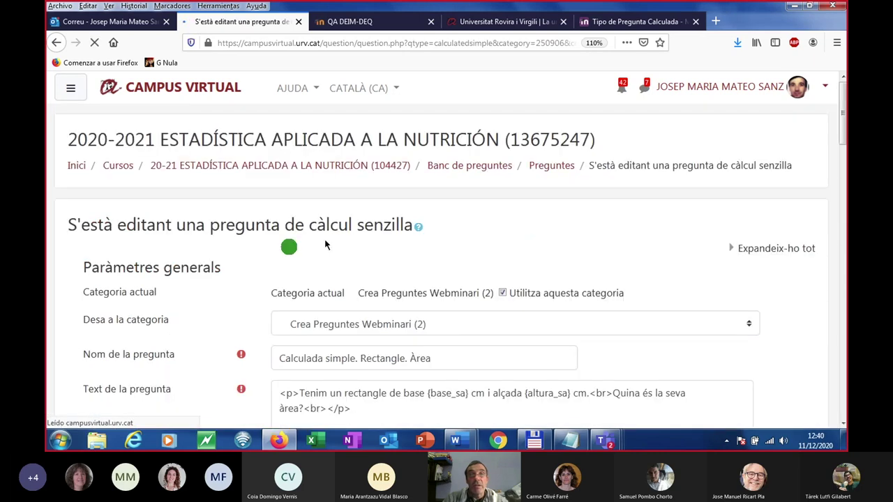
# Preview the saved question and submit 58 as the rectangle's area.
pyautogui.scroll(-15, 364, 233)
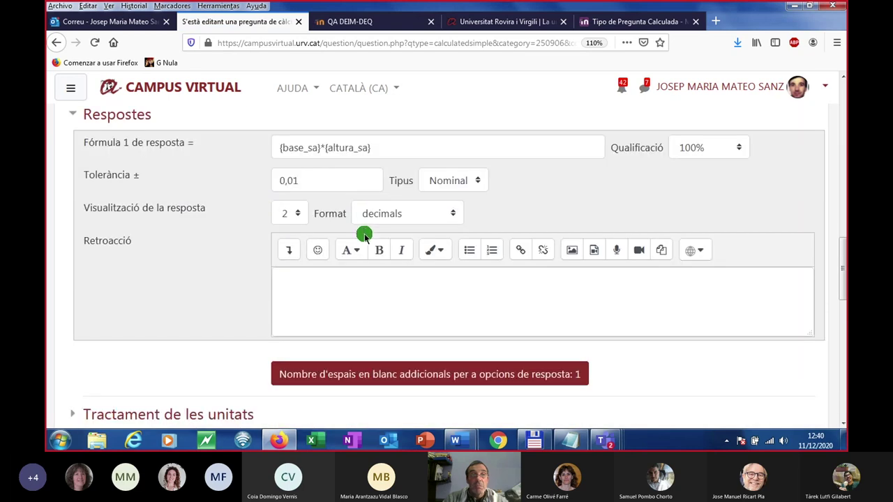
pyautogui.scroll(-5, 370, 244)
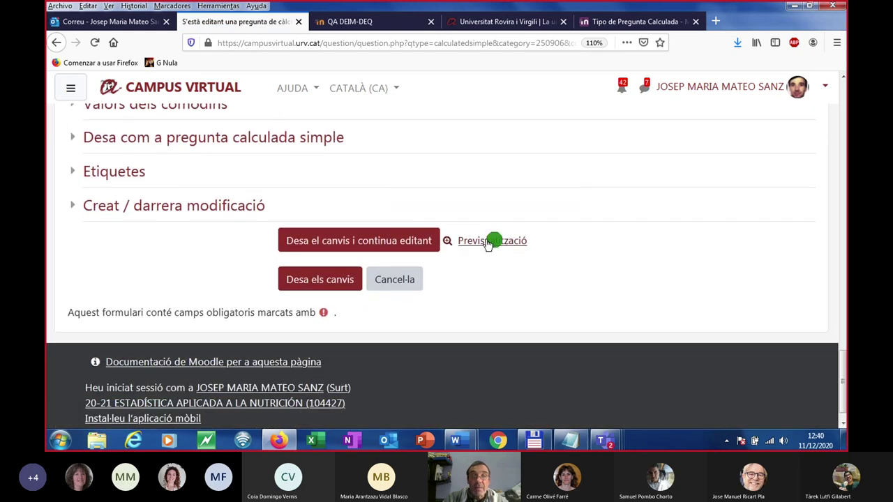
pyautogui.click(485, 242)
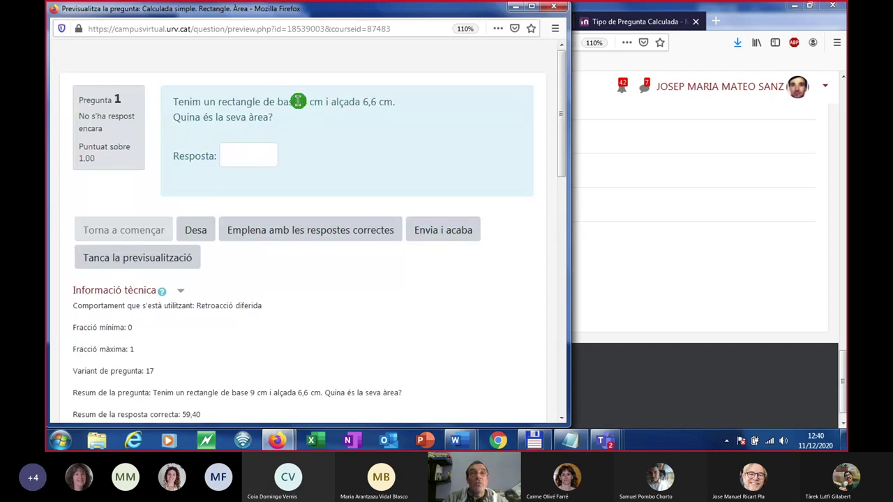
pyautogui.click(245, 157)
pyautogui.write('58')
pyautogui.click(446, 230)
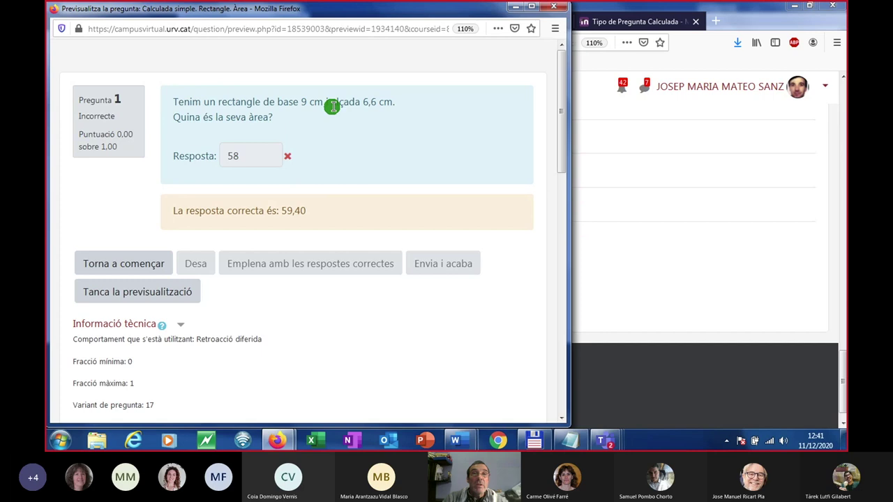
# Restart the preview attempt, submit 59,4 as the rectangle's area, and close the preview.
pyautogui.click(115, 263)
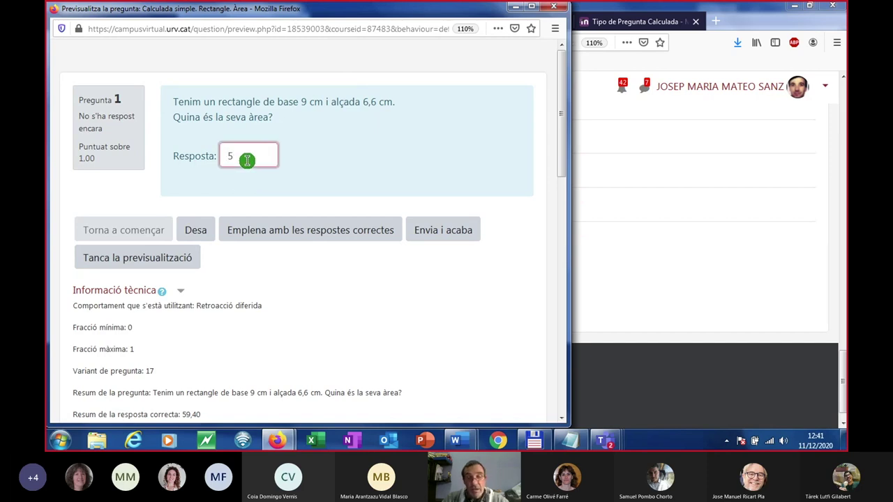
pyautogui.click(247, 160)
pyautogui.write('59,4')
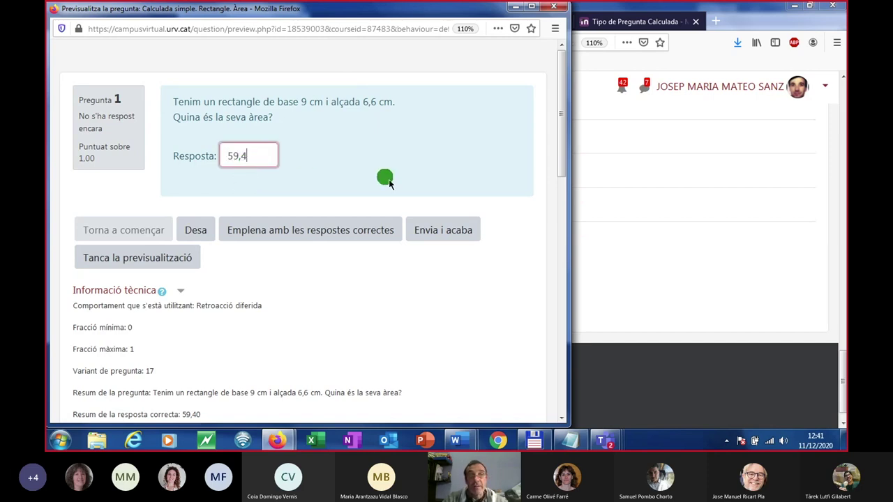
pyautogui.click(433, 230)
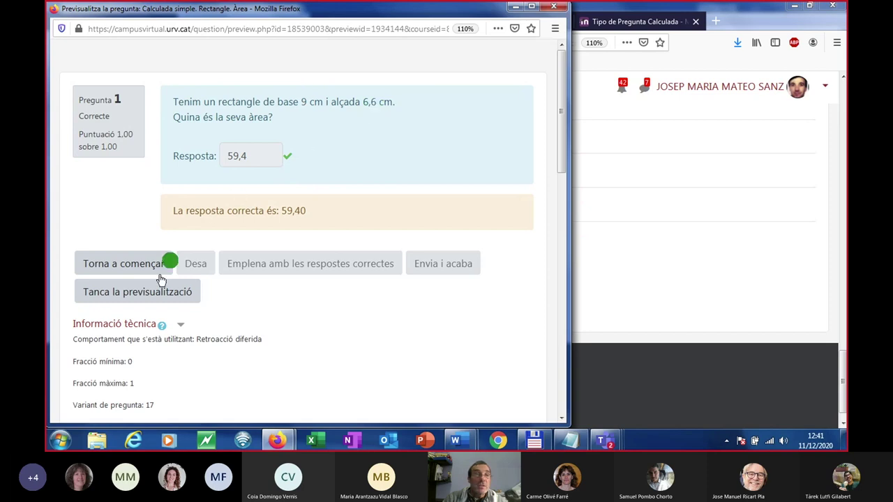
pyautogui.click(137, 293)
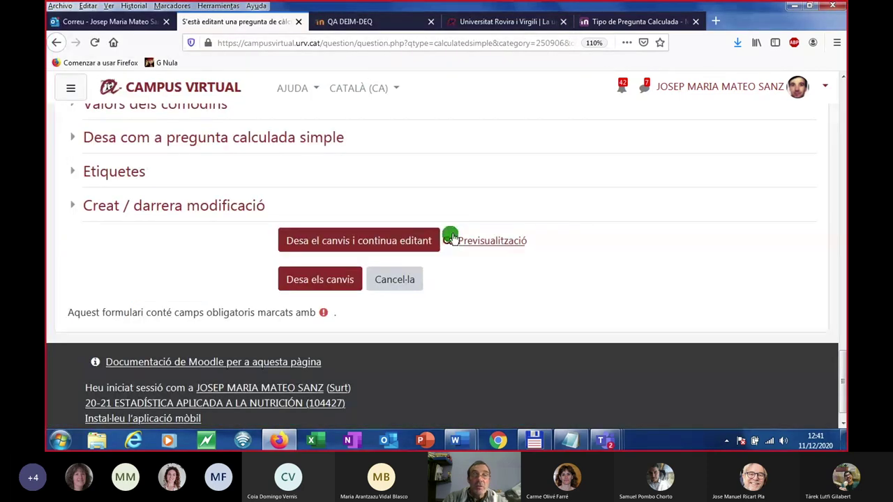
# In a new preview, examine the variant's technical information and attempt options, and submit the question without an answer before closing it.
pyautogui.click(492, 242)
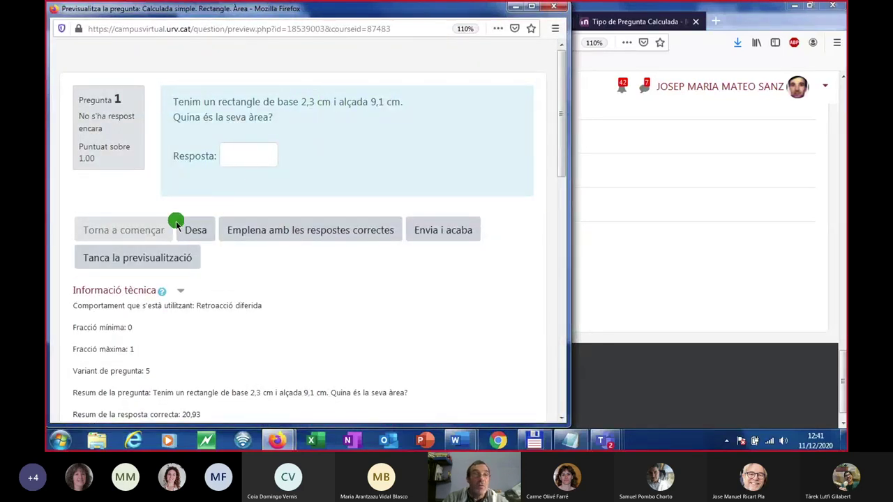
pyautogui.scroll(-2, 160, 239)
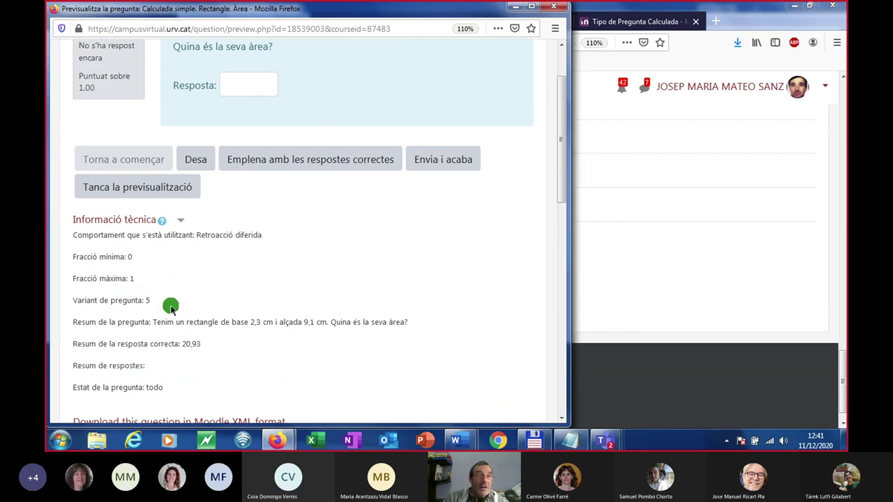
pyautogui.click(150, 303)
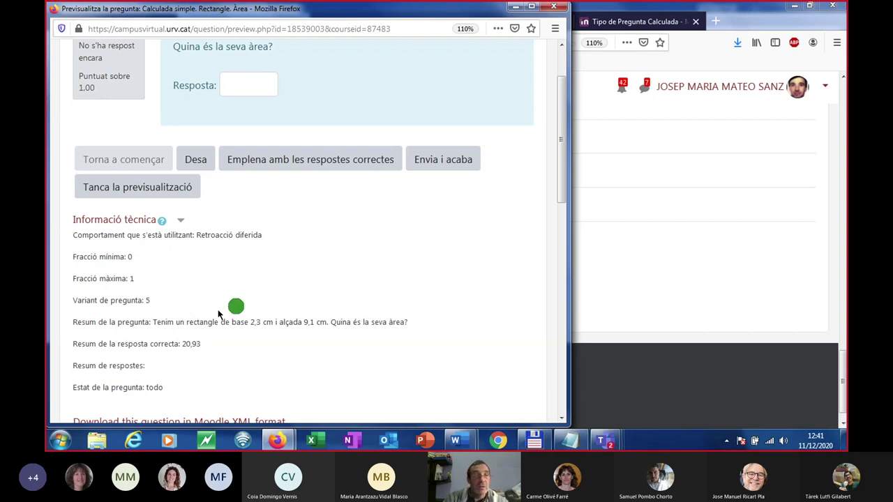
pyautogui.click(152, 307)
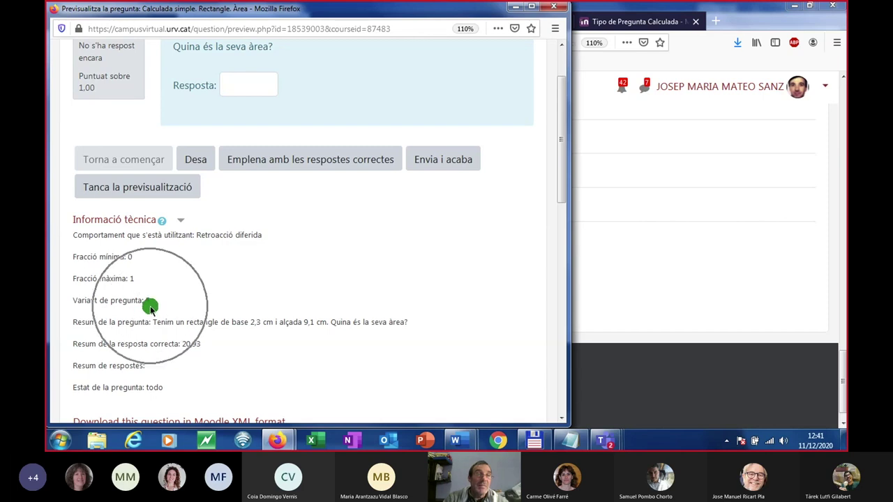
pyautogui.click(194, 345)
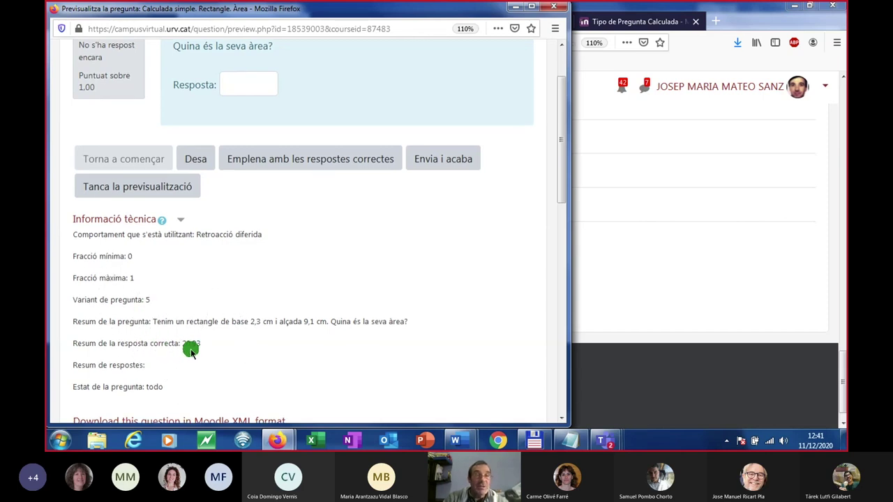
pyautogui.scroll(-2, 305, 310)
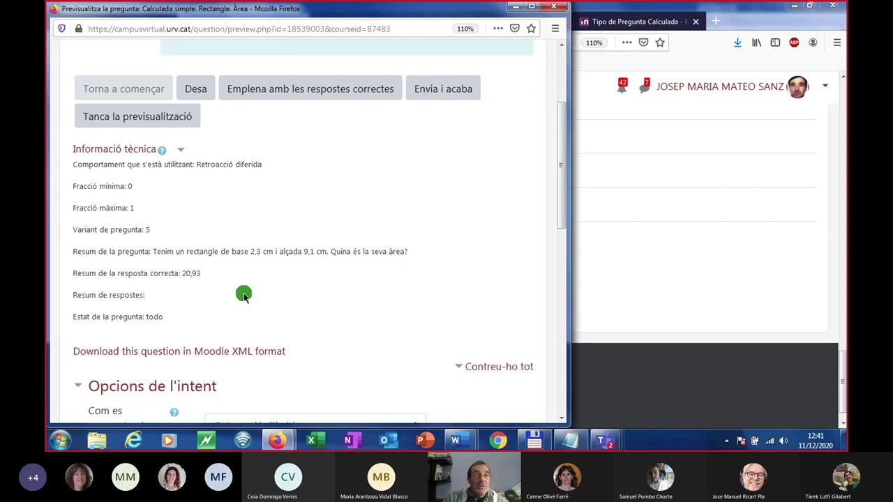
pyautogui.scroll(-5, 243, 296)
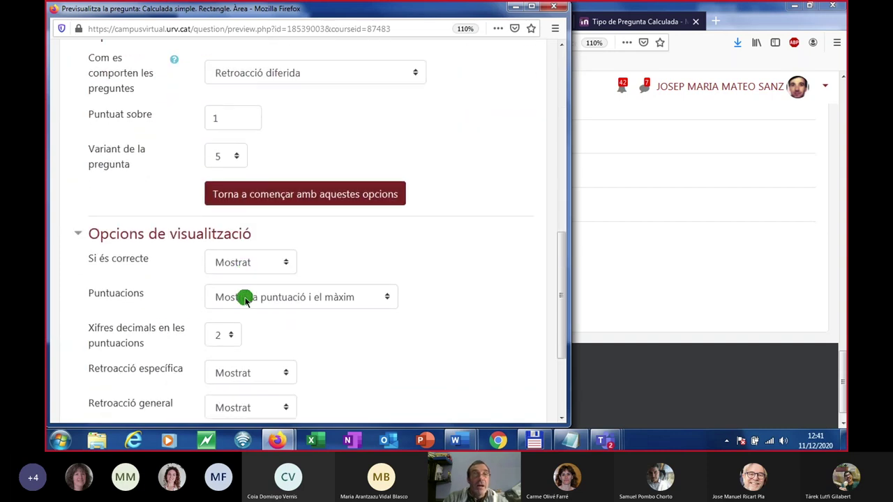
pyautogui.scroll(8, 243, 297)
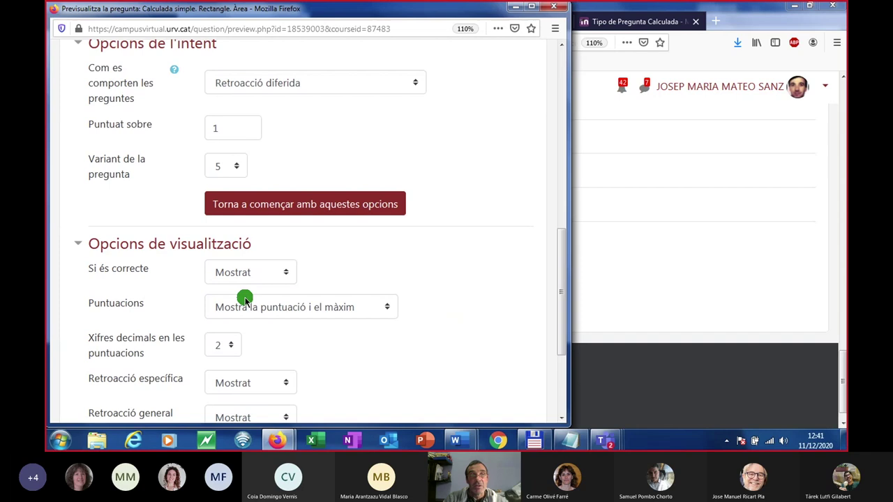
pyautogui.click(444, 241)
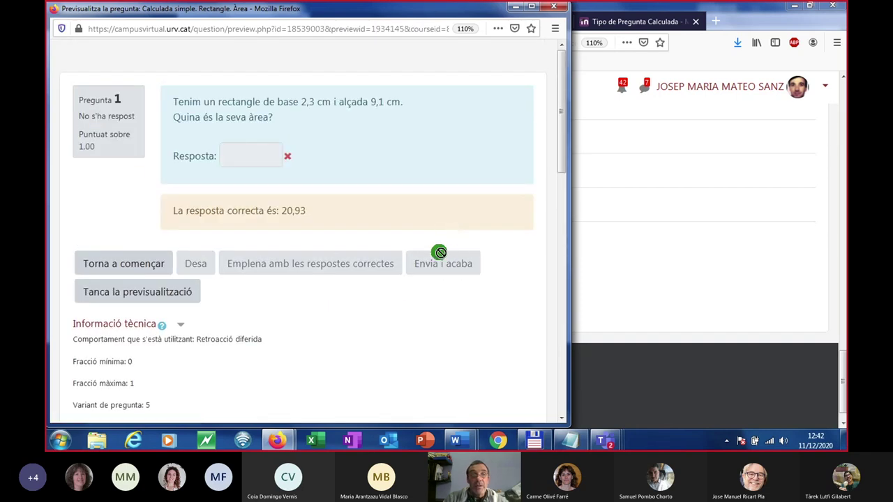
pyautogui.click(146, 292)
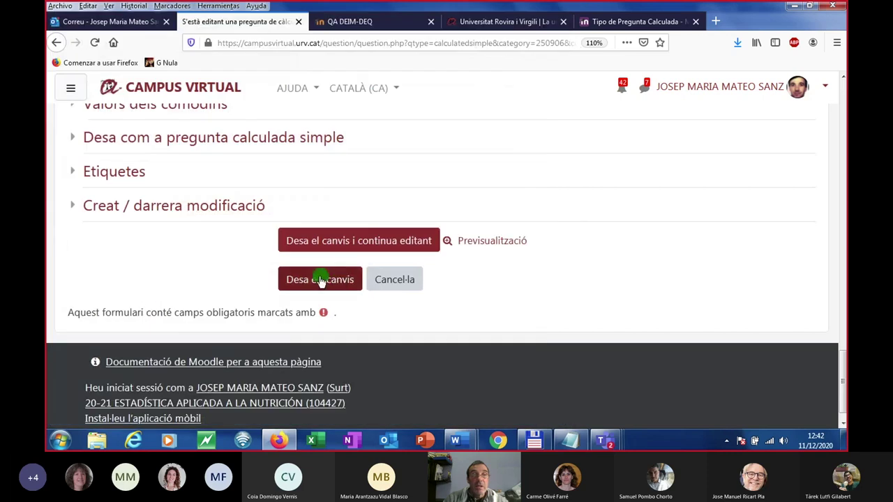
# Save the rectangle area question and return to its entry in the question bank list.
pyautogui.click(320, 280)
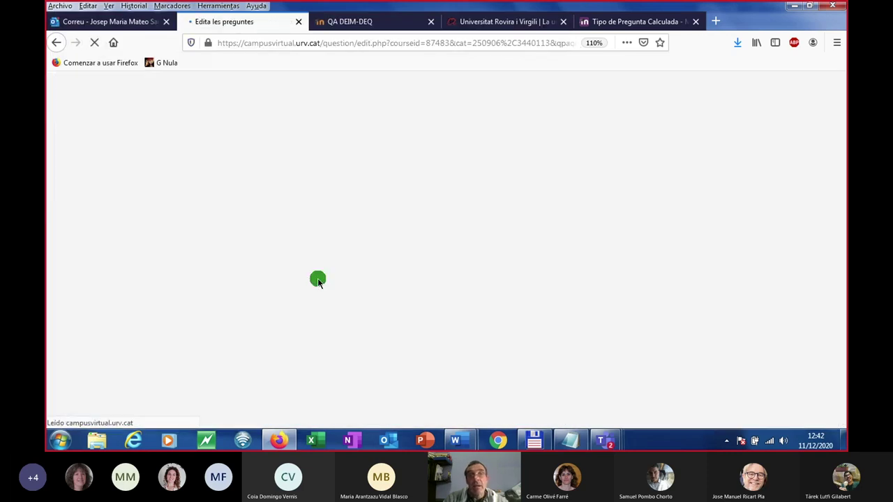
pyautogui.scroll(-1, 340, 271)
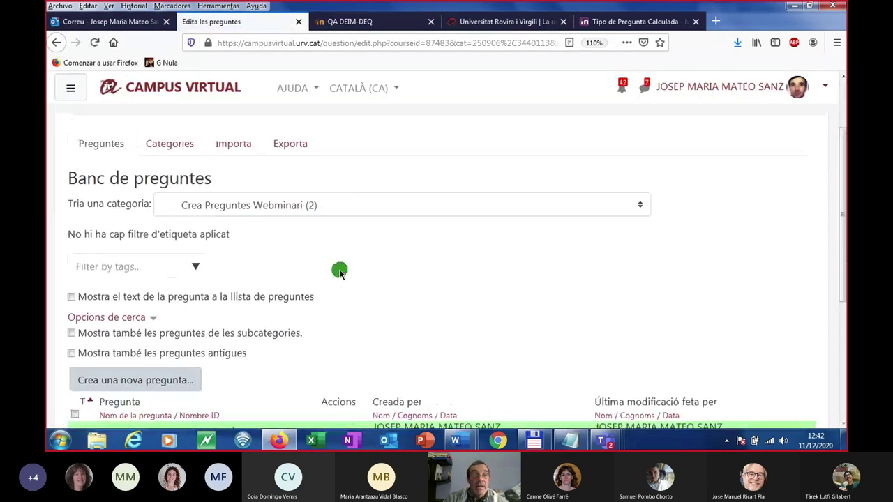
pyautogui.scroll(-2, 309, 339)
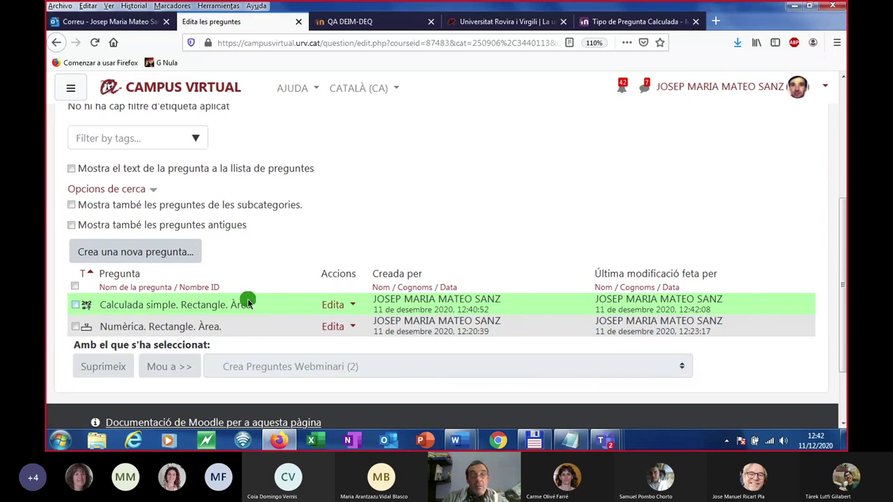
# Switch to the Word document "Tipus de preguntes amb dades" and read the simple calculated question examples 1 to 3.
pyautogui.click(460, 444)
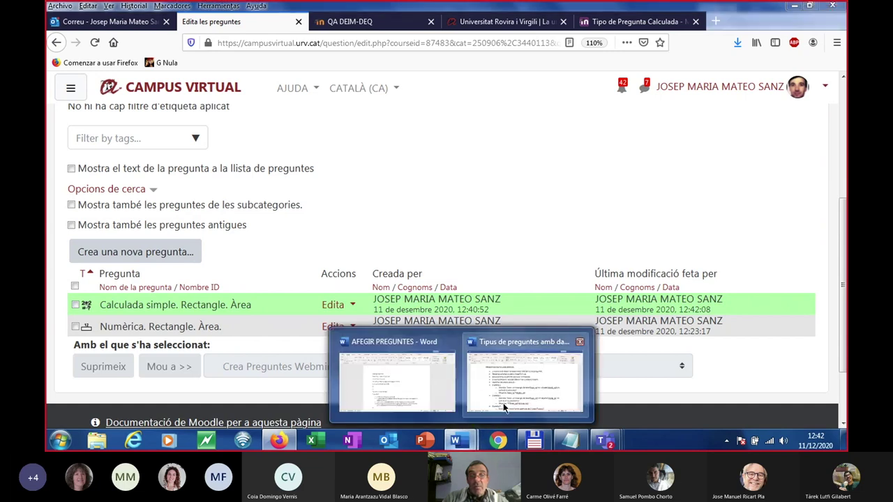
pyautogui.click(520, 377)
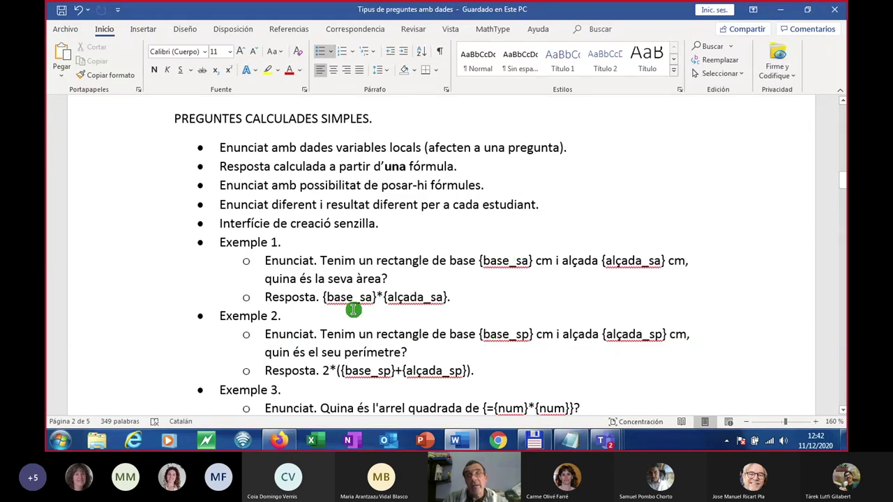
pyautogui.scroll(-2, 350, 309)
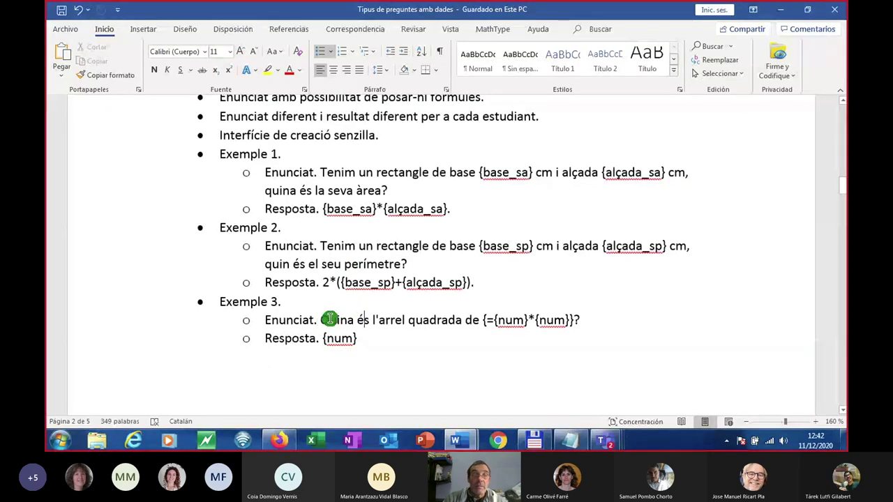
# Switch back to Firefox and add a new question of type Calculada simple to the Crea Preguntes Webminari category.
pyautogui.moveTo(283, 441)
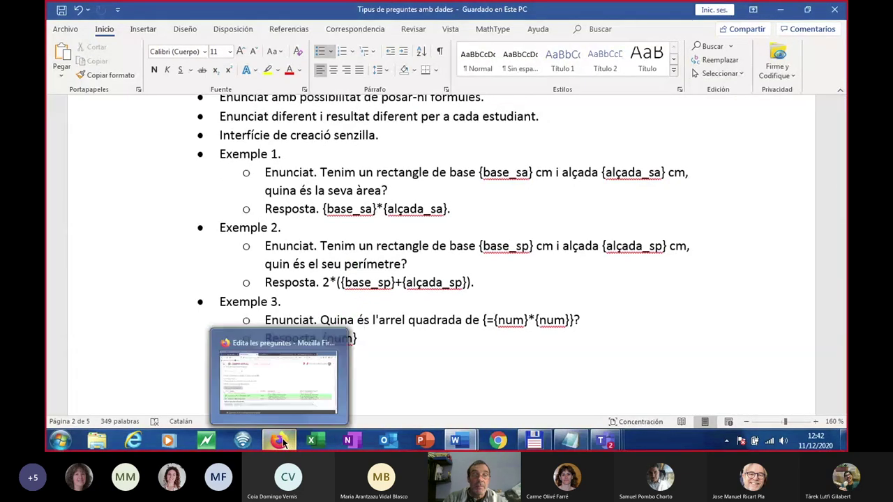
pyautogui.click(287, 388)
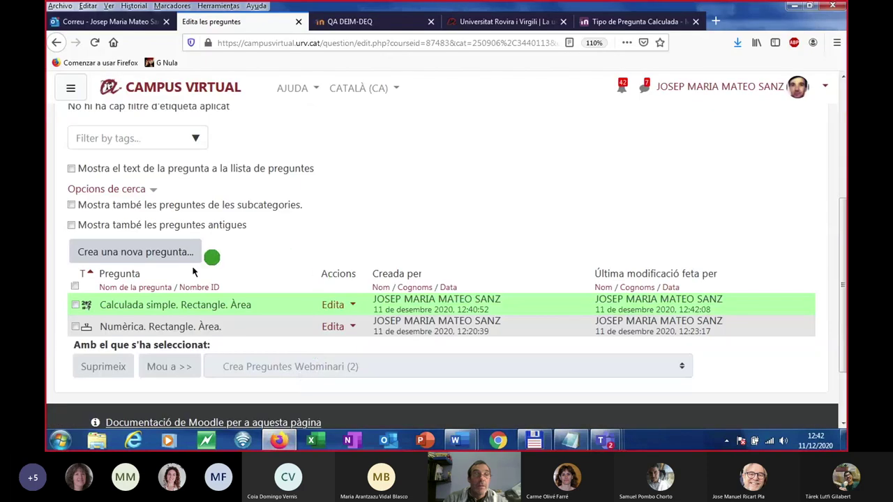
pyautogui.click(142, 264)
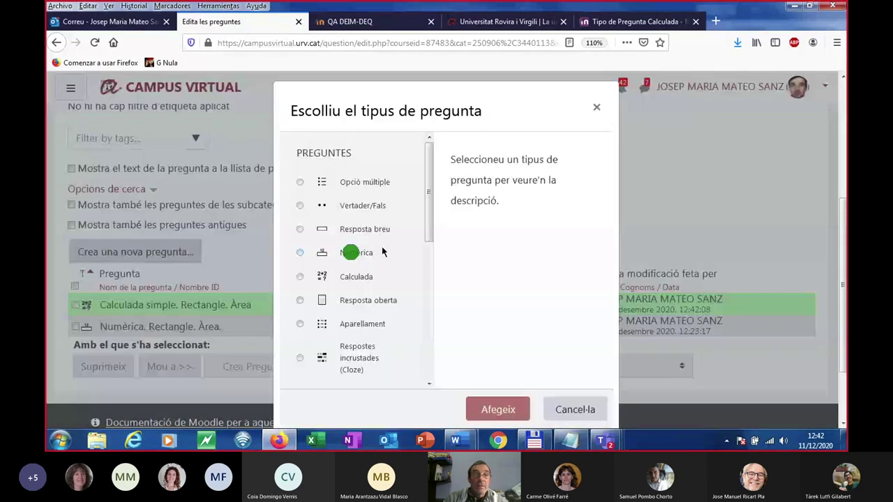
pyautogui.click(299, 279)
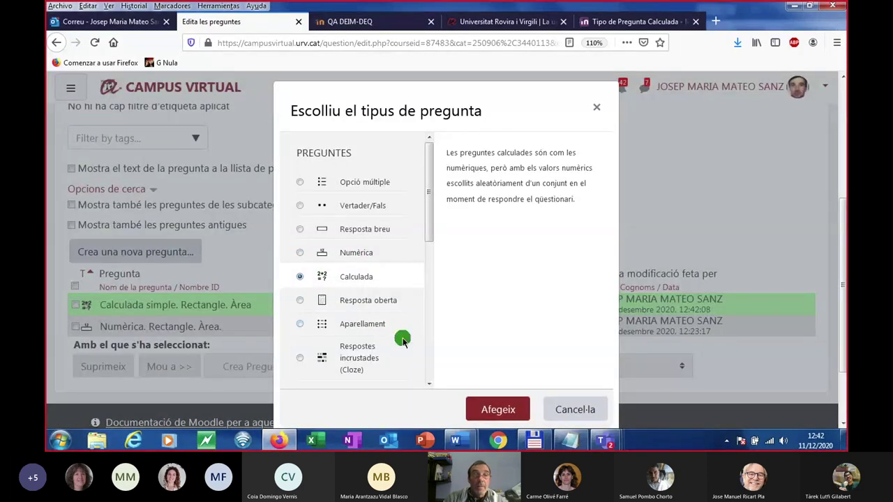
pyautogui.moveTo(425, 211); pyautogui.dragTo(433, 337)
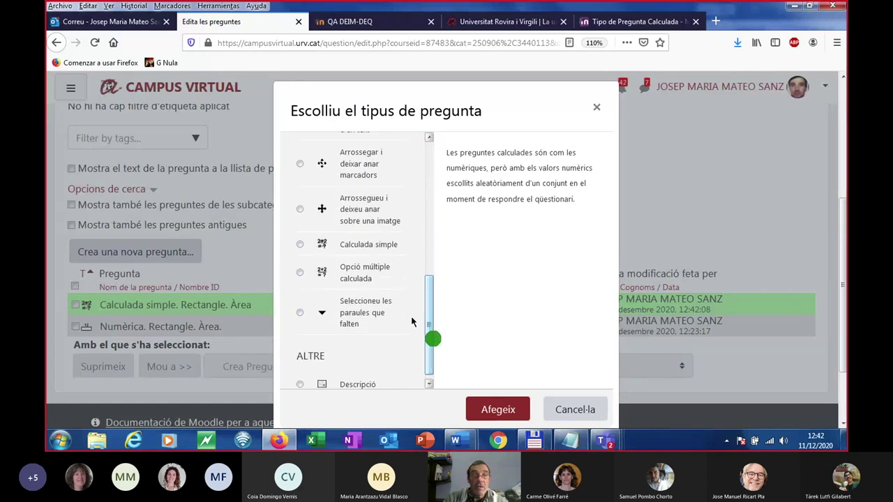
pyautogui.click(300, 245)
pyautogui.click(512, 409)
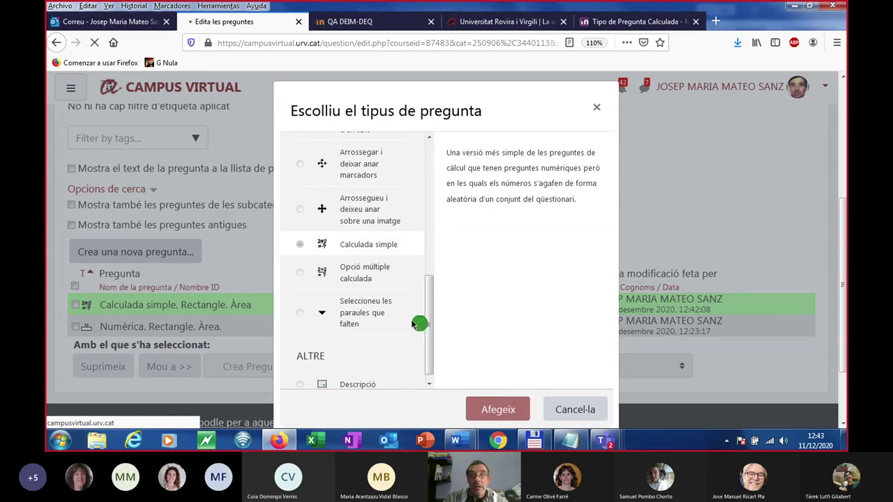
# Name the new simple calculated question "Calculada simple amb fórmula".
pyautogui.scroll(-4, 420, 316)
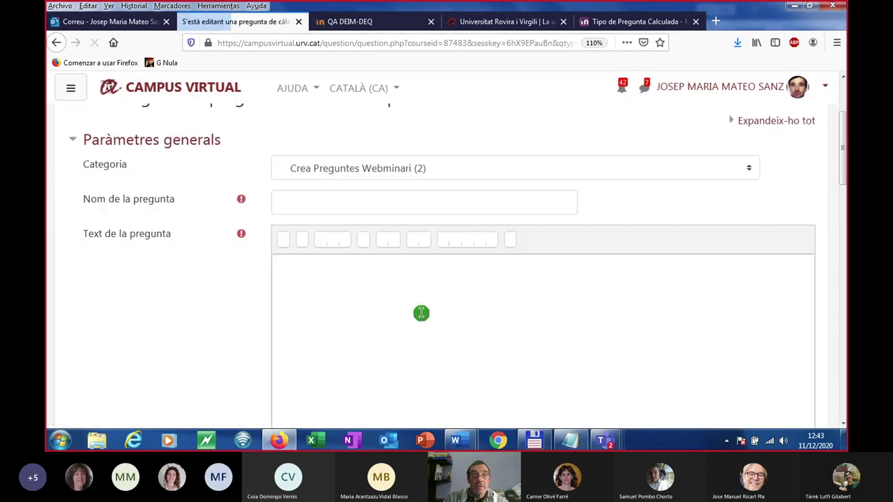
pyautogui.click(307, 186)
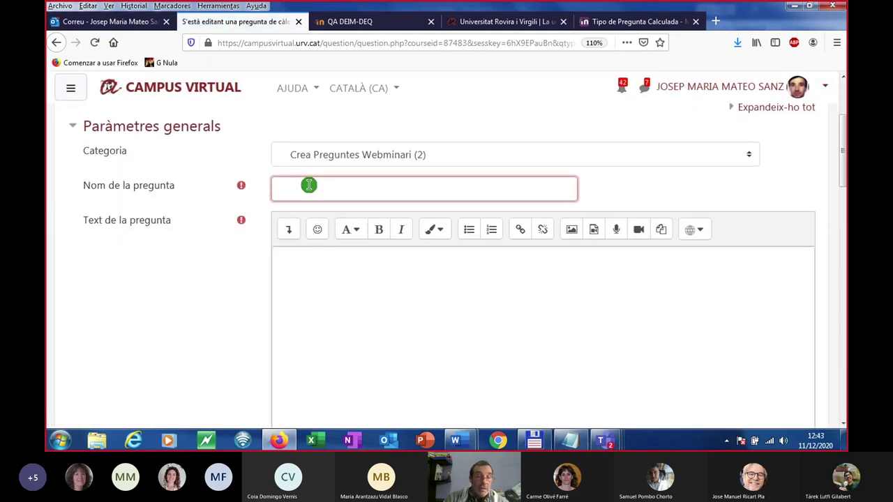
pyautogui.write('Ca')
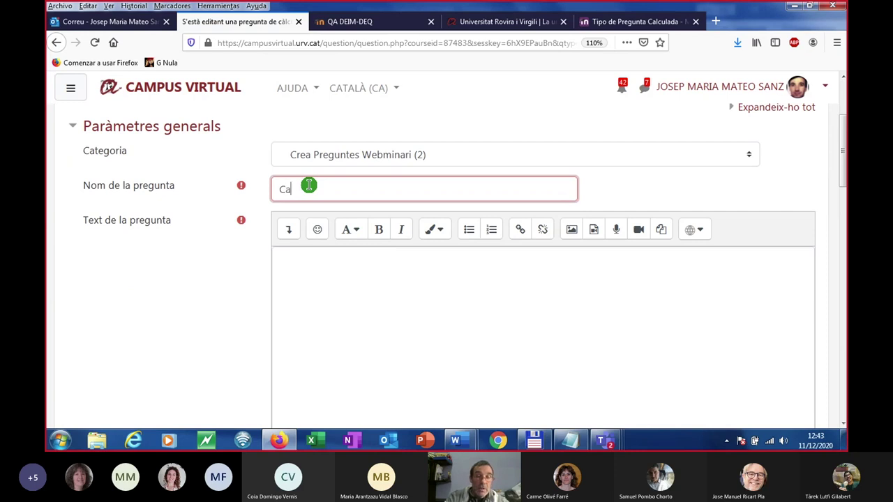
pyautogui.write('lculada simple am')
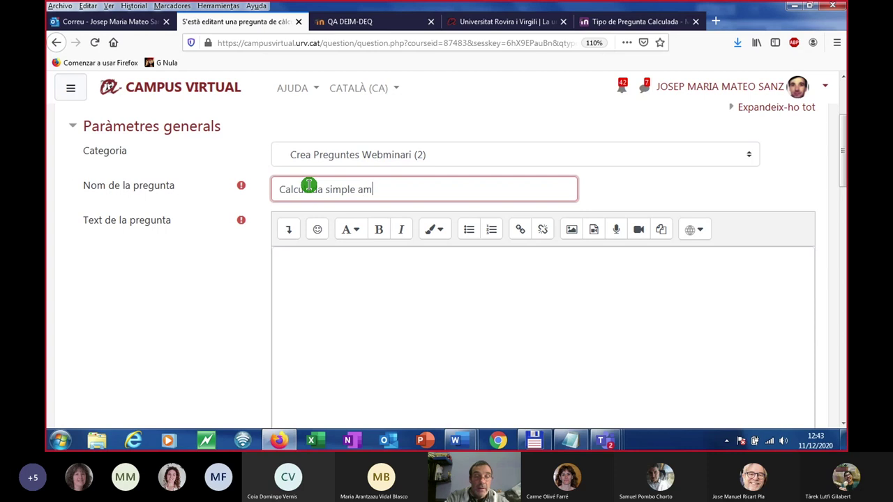
pyautogui.write('b fórmula')
# Copy "Quina és l'arrel quadrada de {={num}*{num}}?" from the Preguntes_Webinari file in Notepad and paste it as the question text in Firefox.
pyautogui.click(320, 265)
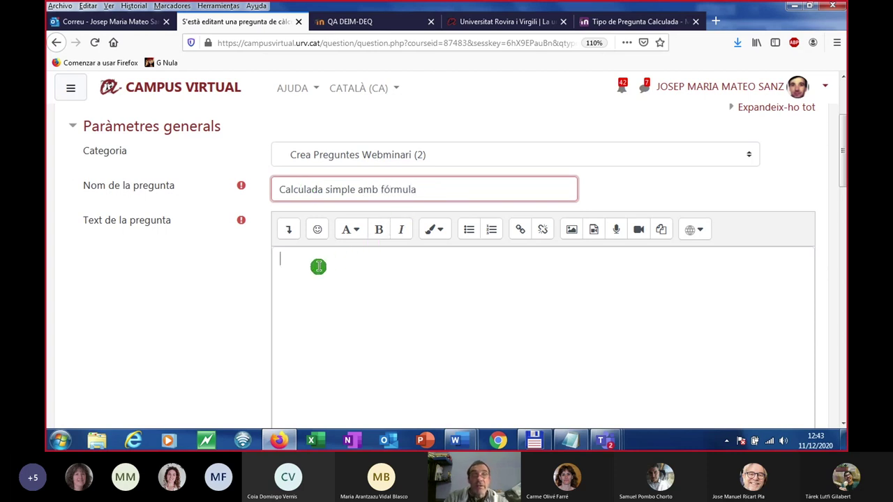
pyautogui.click(571, 443)
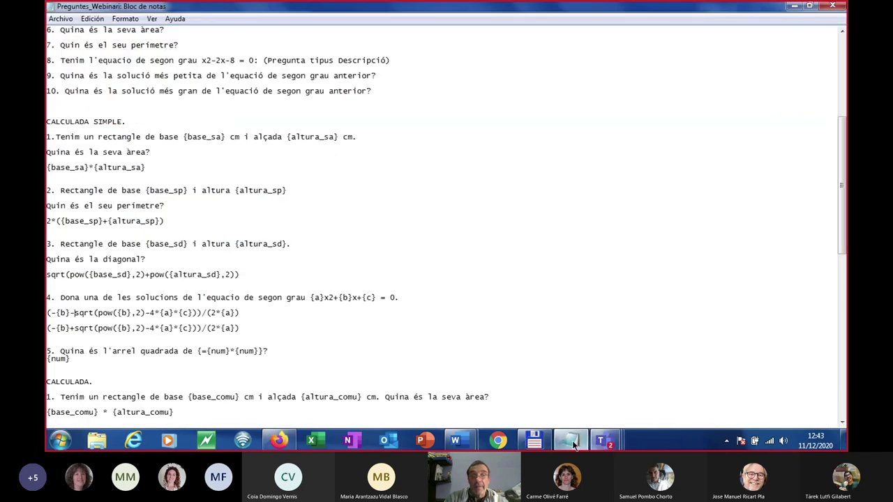
pyautogui.moveTo(468, 441)
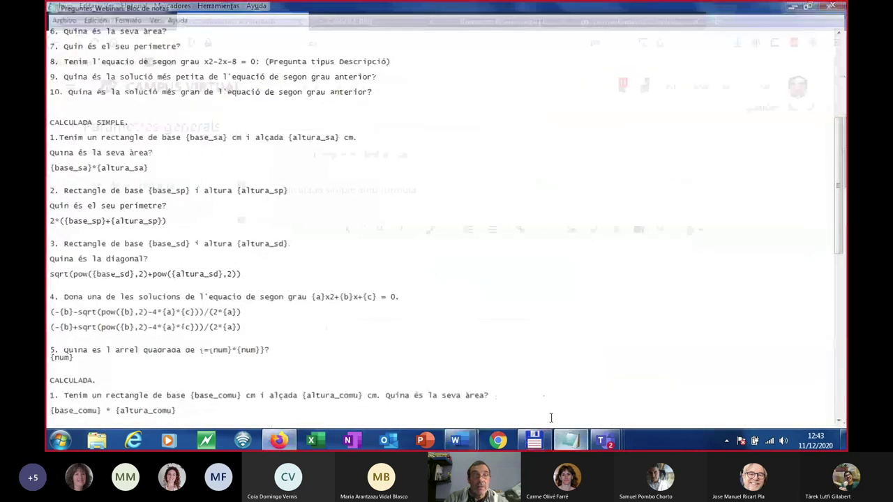
pyautogui.click(569, 442)
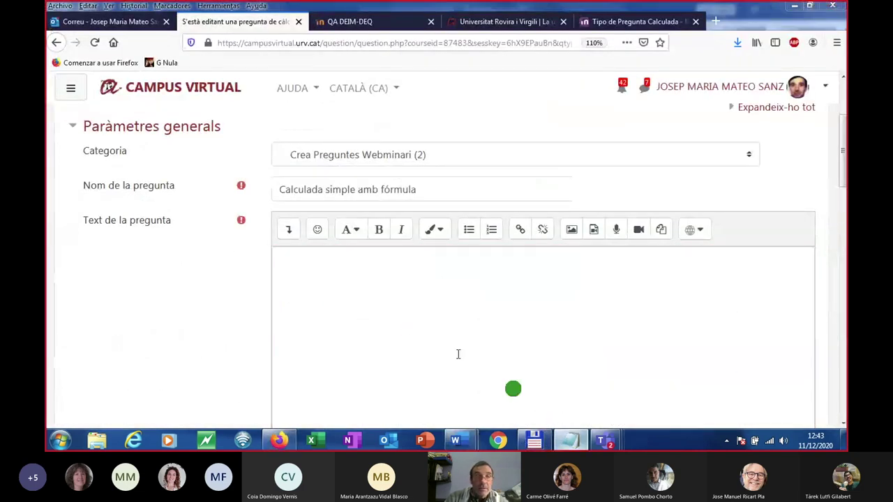
pyautogui.hotkey('alt', 'Tab')
pyautogui.scroll(-1, 158, 206)
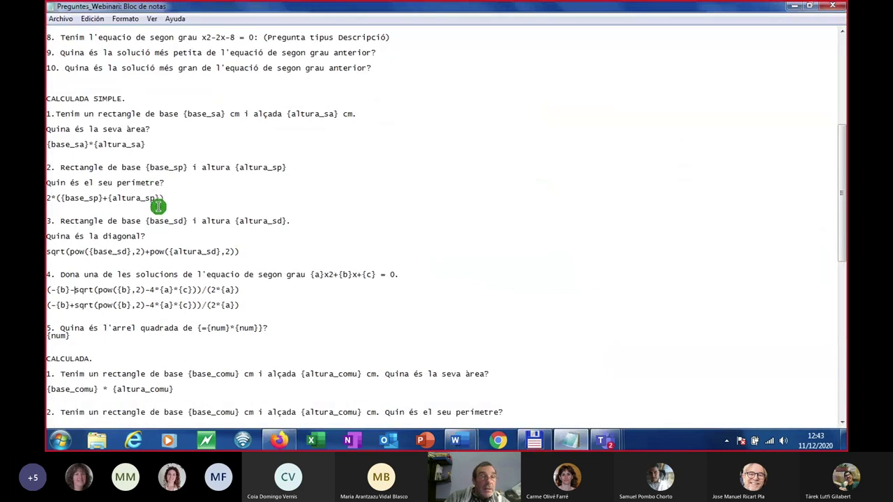
pyautogui.scroll(-1, 157, 207)
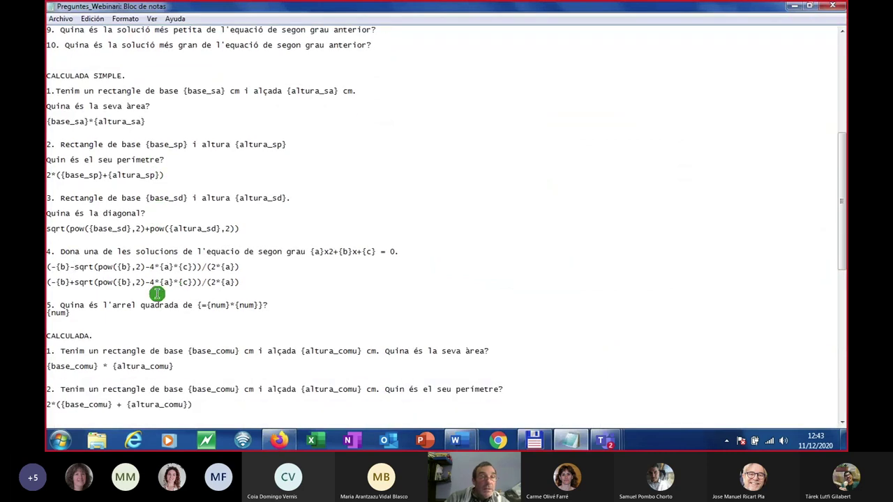
pyautogui.scroll(-1, 94, 310)
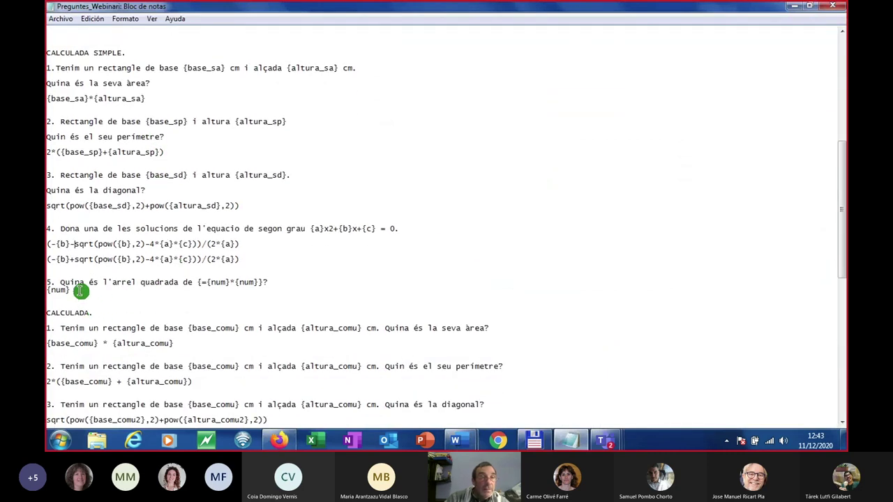
pyautogui.moveTo(60, 280); pyautogui.dragTo(286, 283)
pyautogui.hotkey('ctrl', 'c')
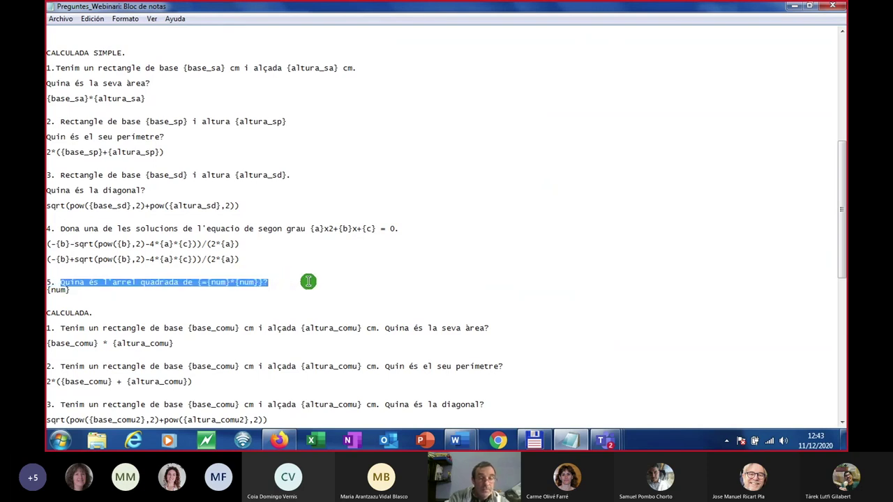
pyautogui.click(279, 441)
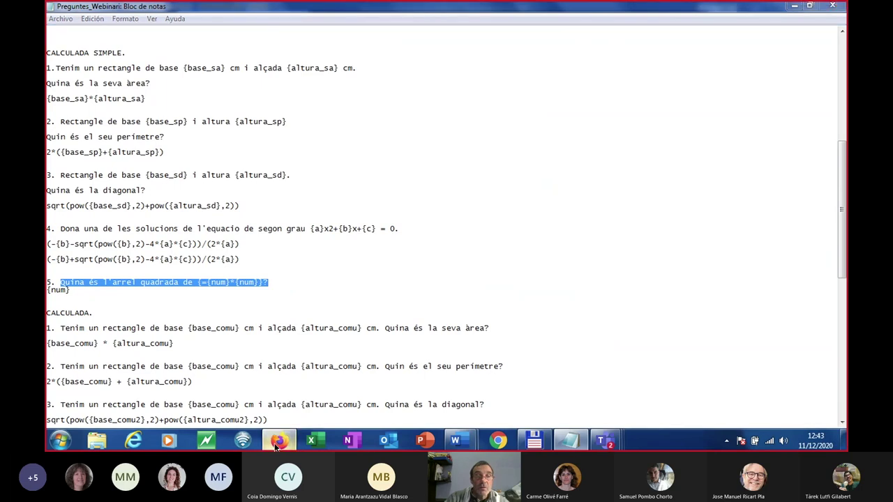
pyautogui.hotkey('ctrl', 'v')
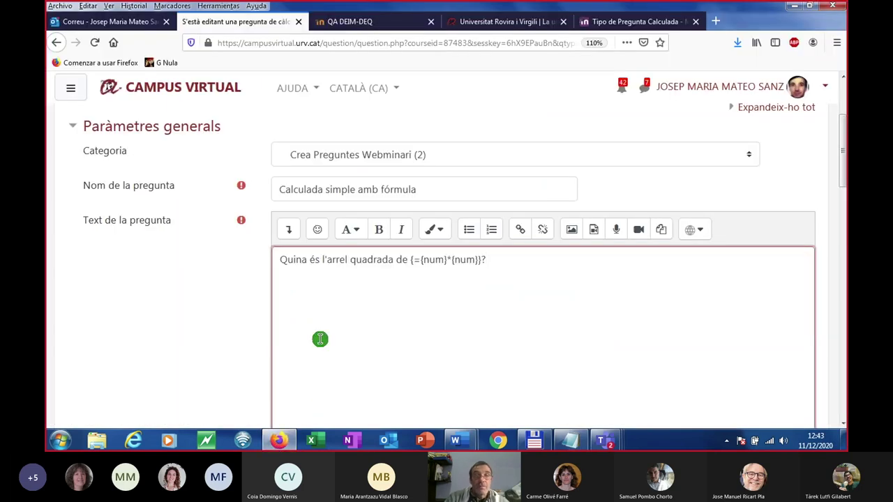
# Copy {num} from the question text into answer formula 1, grade it 100% and set its tolerance to 0.
pyautogui.scroll(-3, 393, 295)
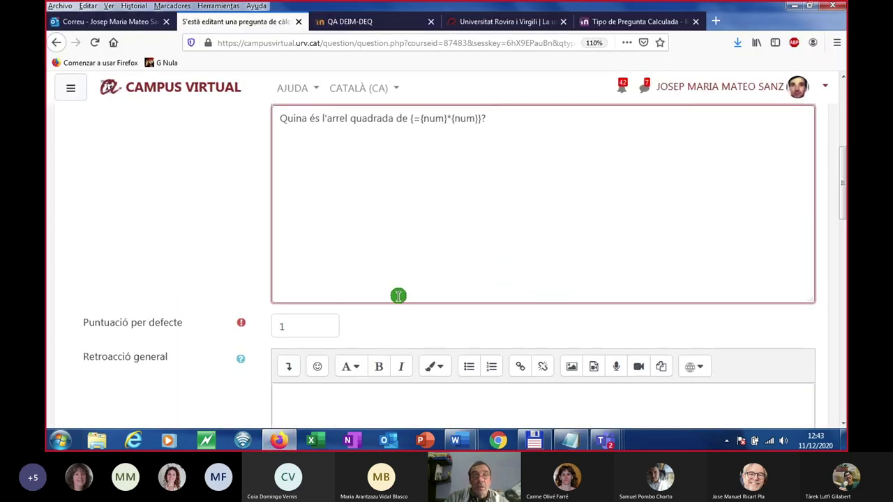
pyautogui.click(452, 118)
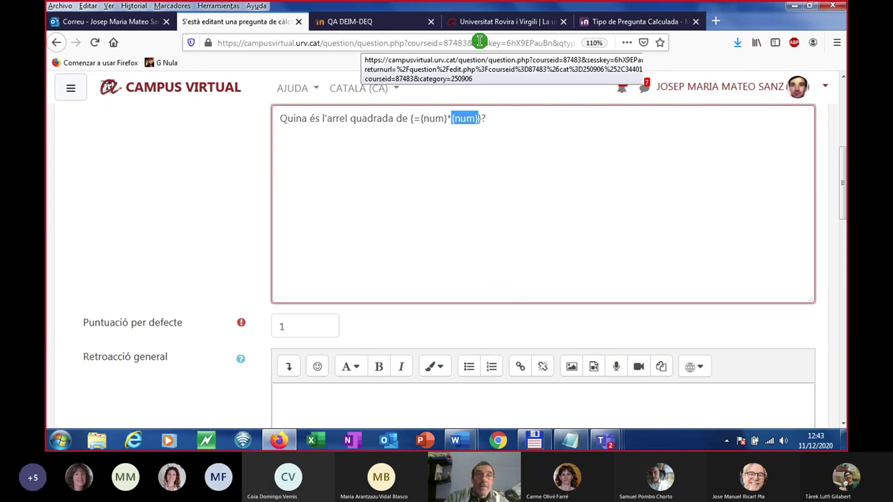
pyautogui.scroll(-9, 140, 247)
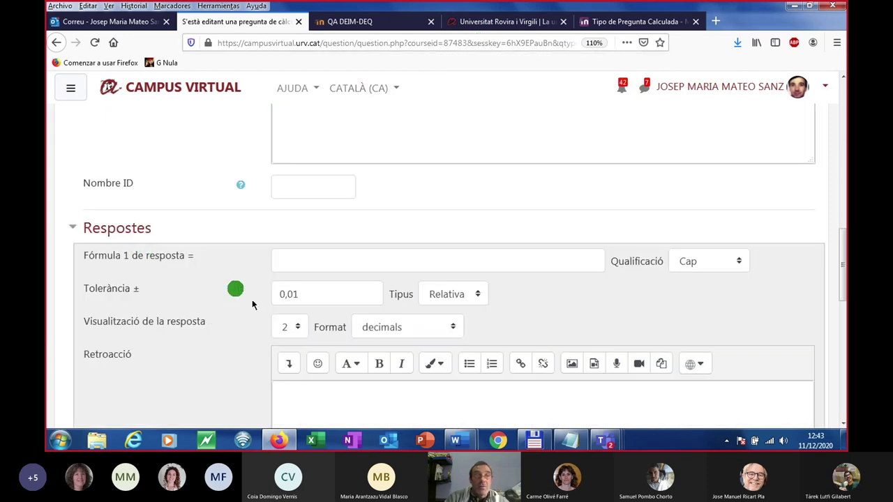
pyautogui.click(310, 256)
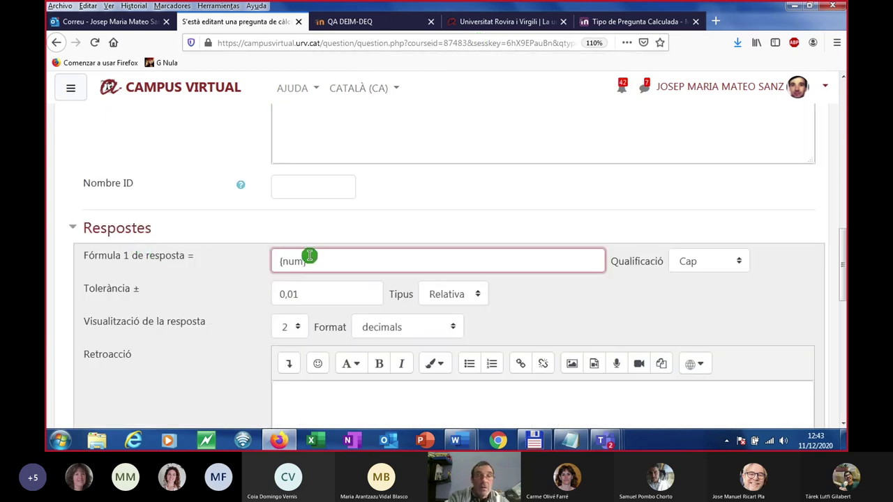
pyautogui.click(729, 261)
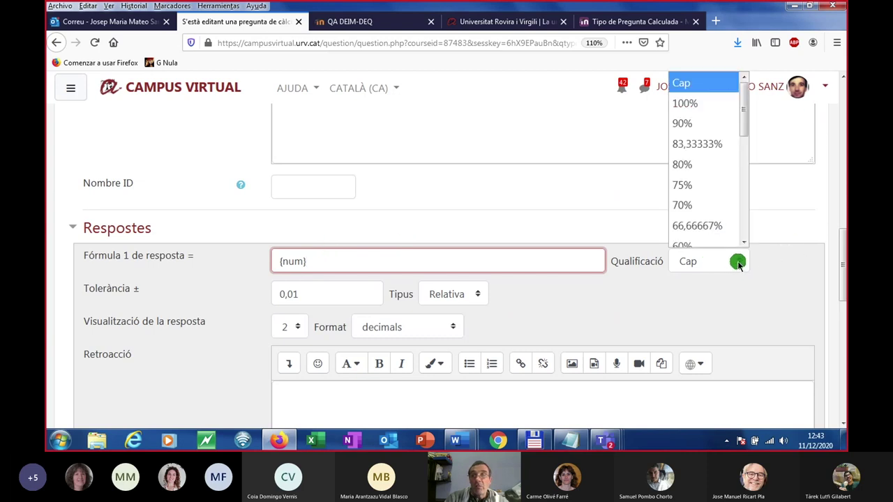
pyautogui.click(691, 94)
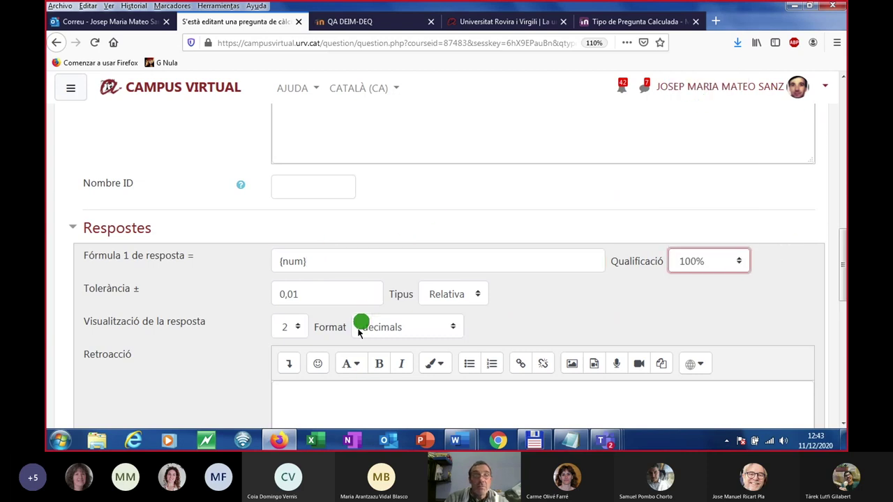
pyautogui.moveTo(338, 294); pyautogui.dragTo(261, 298)
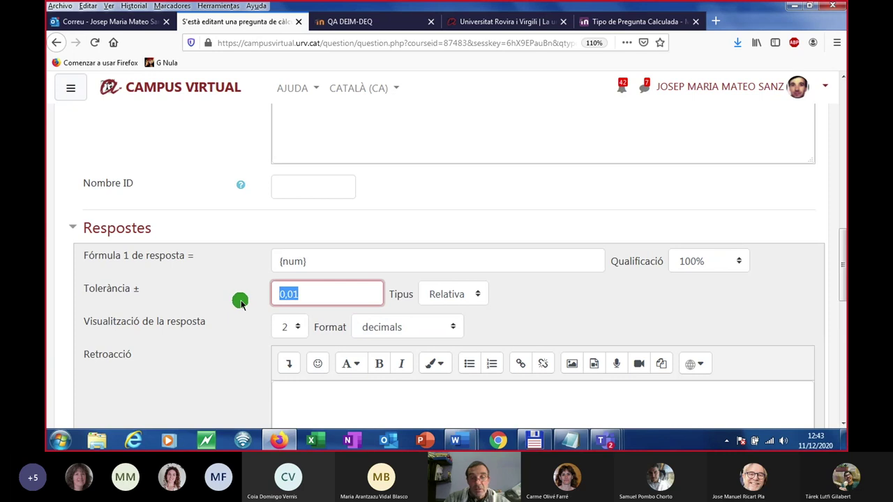
pyautogui.write('0')
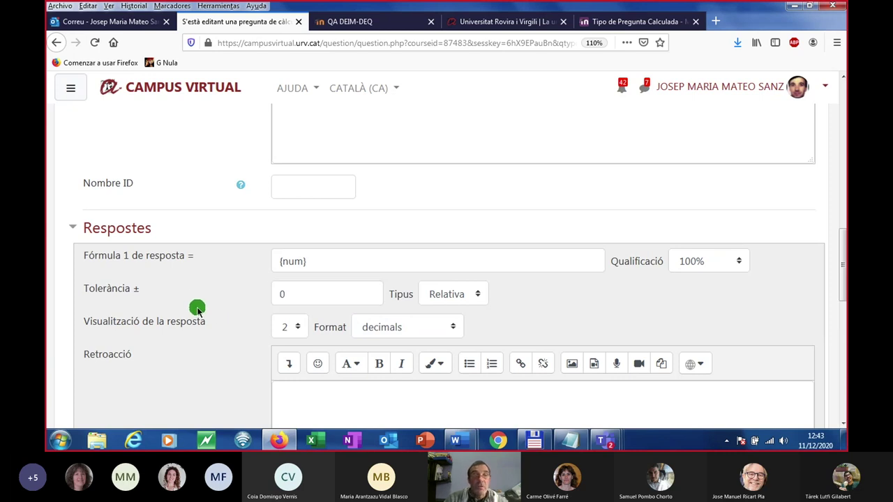
# Find the wildcards in the correct answer formulas and expand the parameters used to generate their values.
pyautogui.scroll(-5, 195, 305)
pyautogui.click(349, 280)
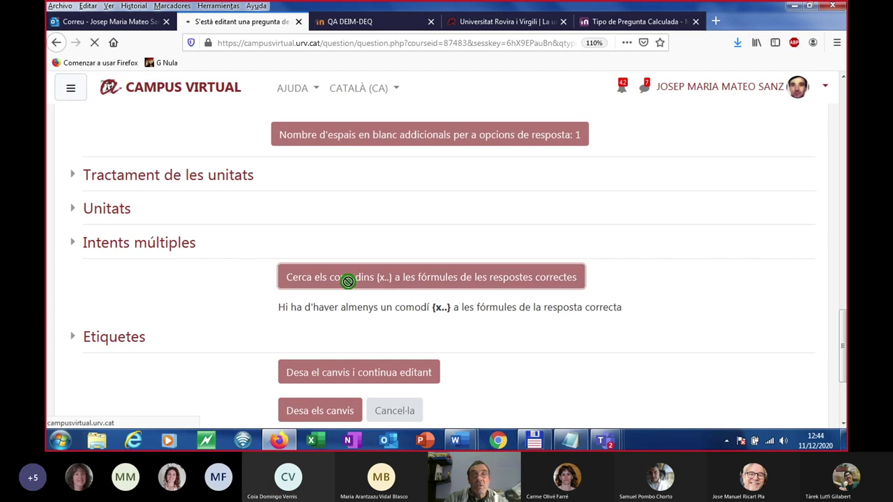
pyautogui.scroll(-3, 422, 270)
pyautogui.scroll(-10, 422, 270)
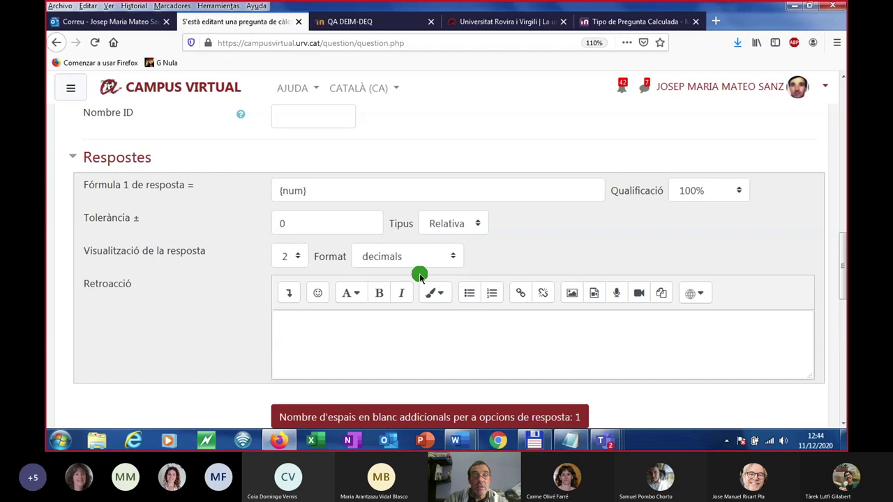
pyautogui.scroll(-6, 418, 276)
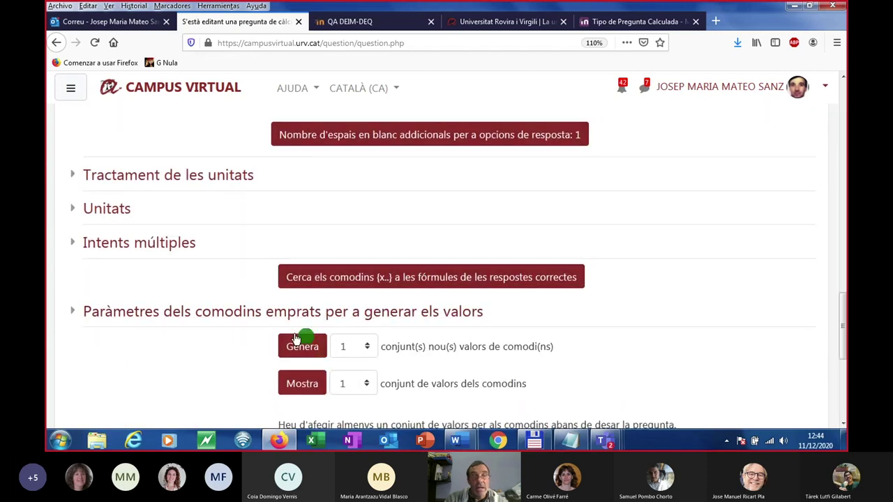
pyautogui.click(139, 313)
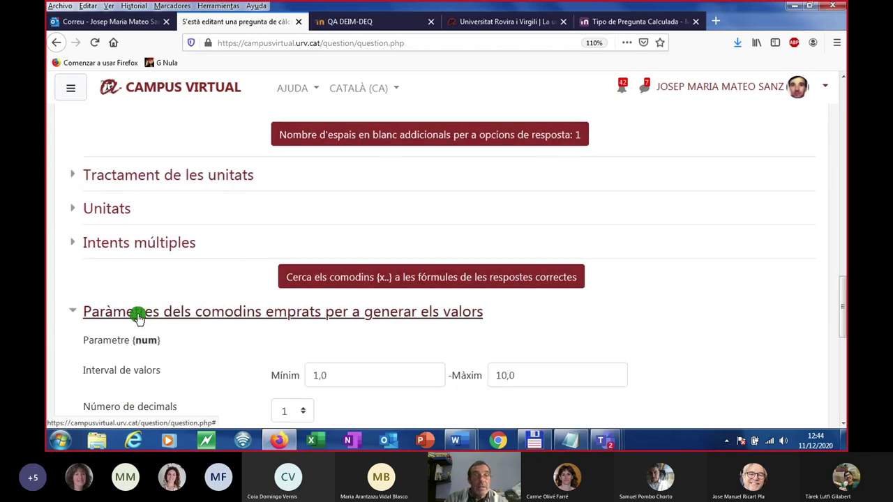
# Generate 10 new sets of values for the {num} wildcard.
pyautogui.scroll(-4, 189, 300)
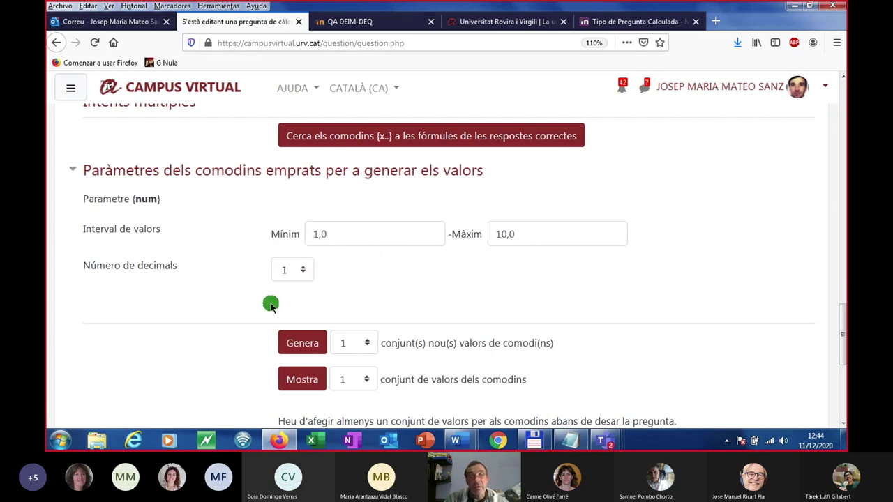
pyautogui.scroll(-2, 271, 303)
pyautogui.click(366, 274)
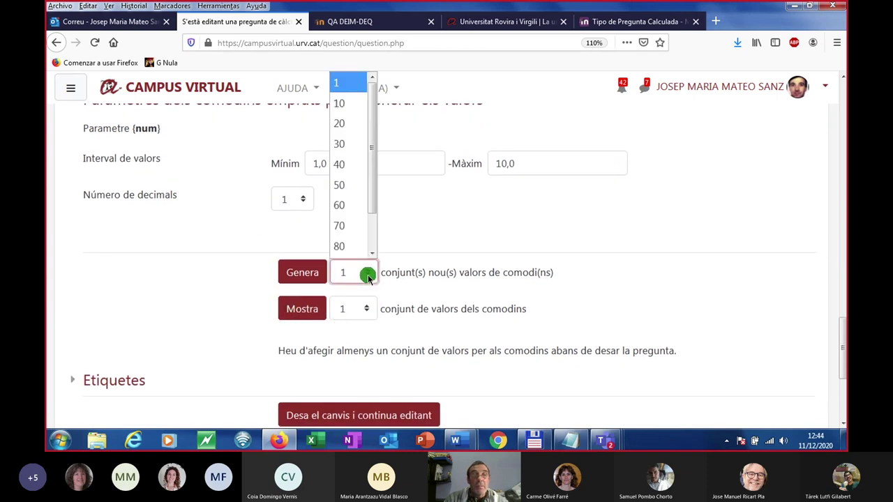
pyautogui.click(342, 105)
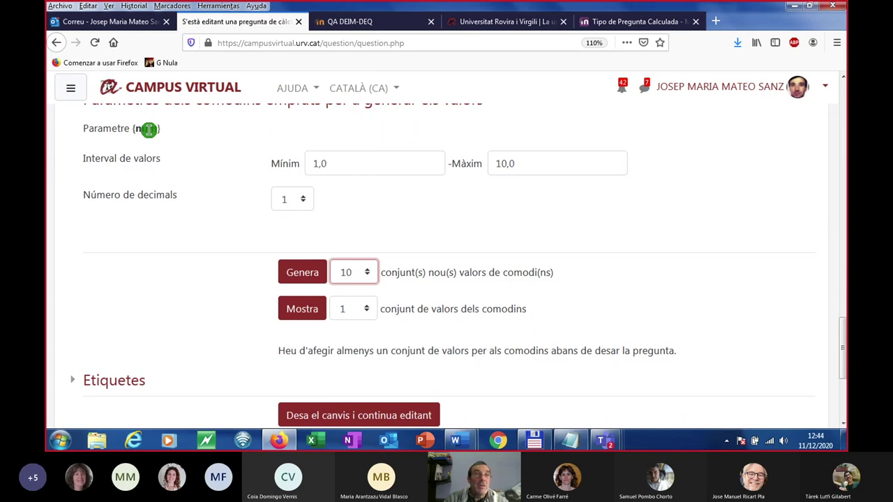
pyautogui.click(305, 273)
# Expand the wildcard values section to view the values generated for {num}.
pyautogui.scroll(-15, 237, 322)
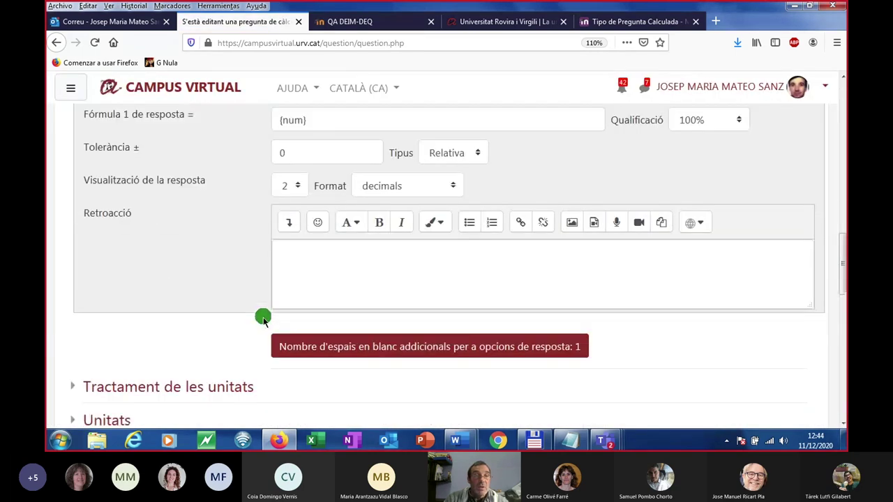
pyautogui.scroll(-3, 258, 319)
pyautogui.scroll(1, 268, 317)
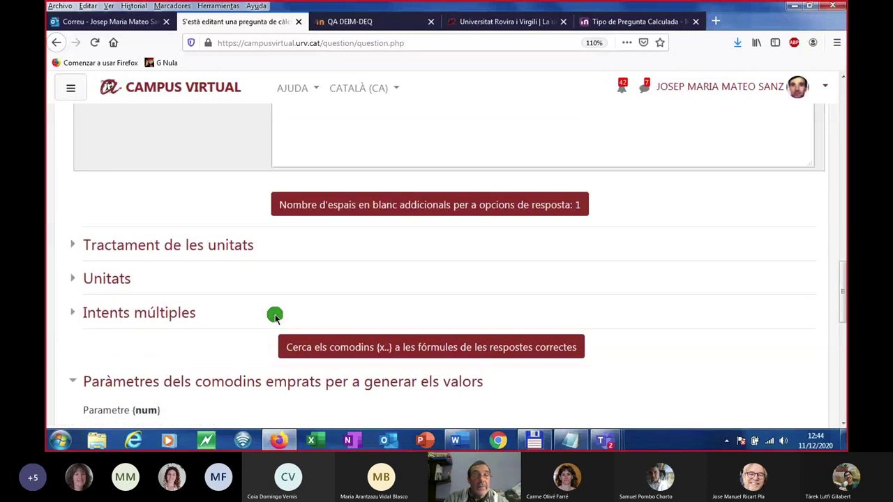
pyautogui.scroll(-7, 275, 316)
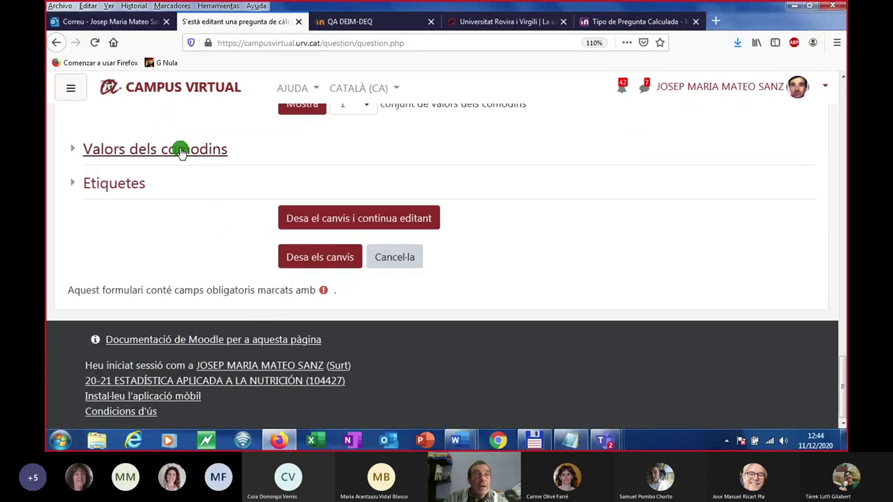
pyautogui.scroll(1, 183, 209)
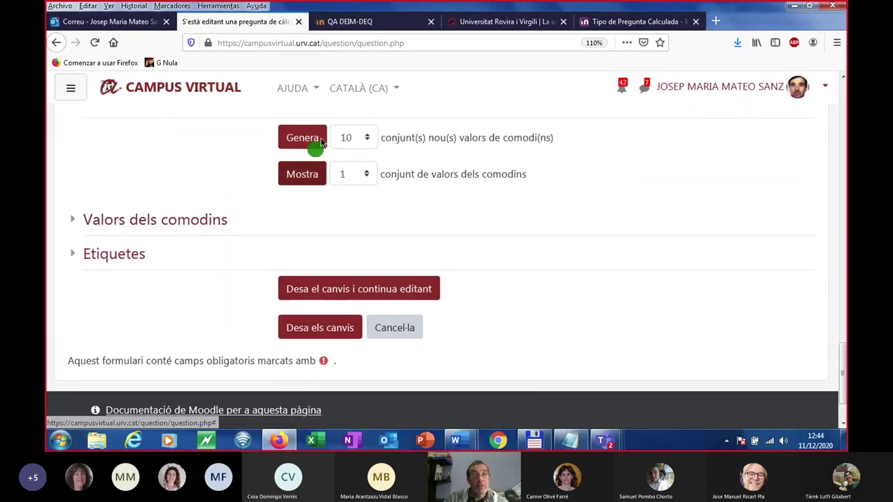
pyautogui.click(178, 221)
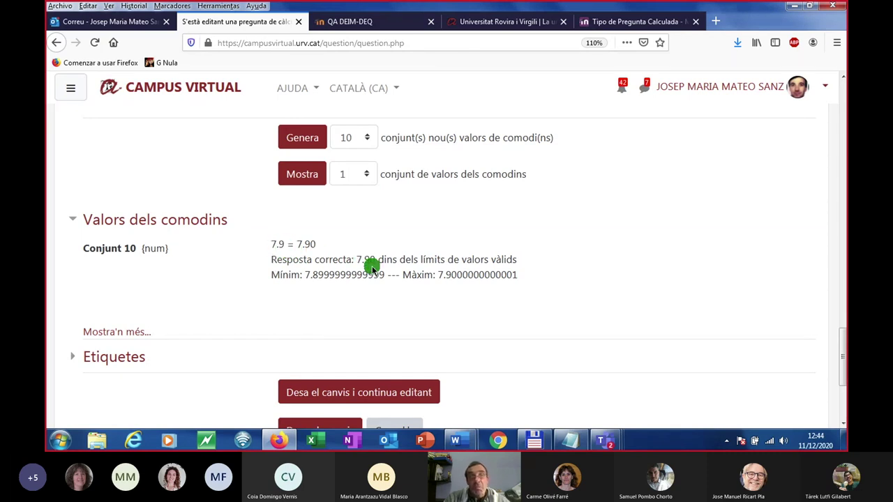
# Display 10 sets of wildcard values and review the {num} value and correct answer of each set.
pyautogui.click(369, 176)
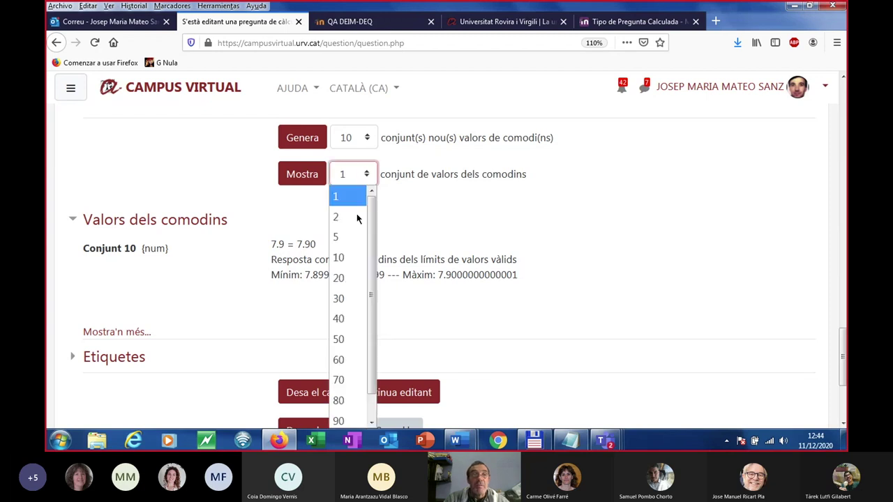
pyautogui.click(339, 258)
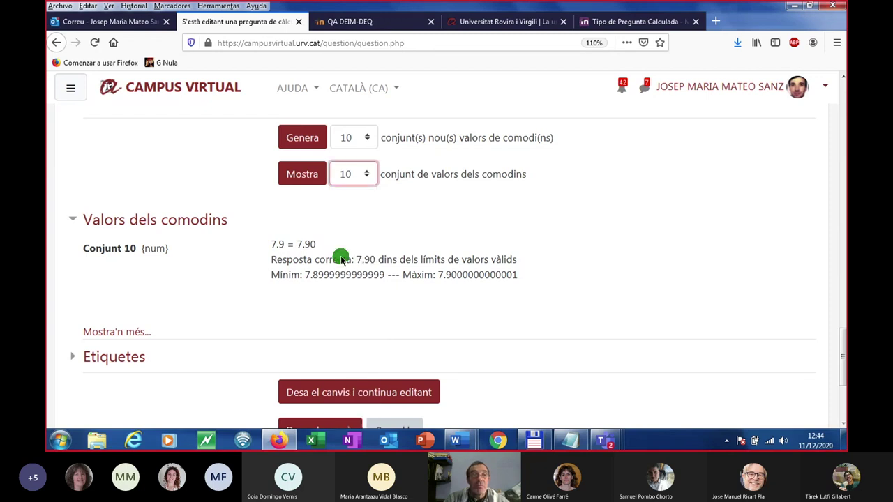
pyautogui.click(301, 174)
pyautogui.scroll(-10, 291, 291)
pyautogui.scroll(-12, 307, 324)
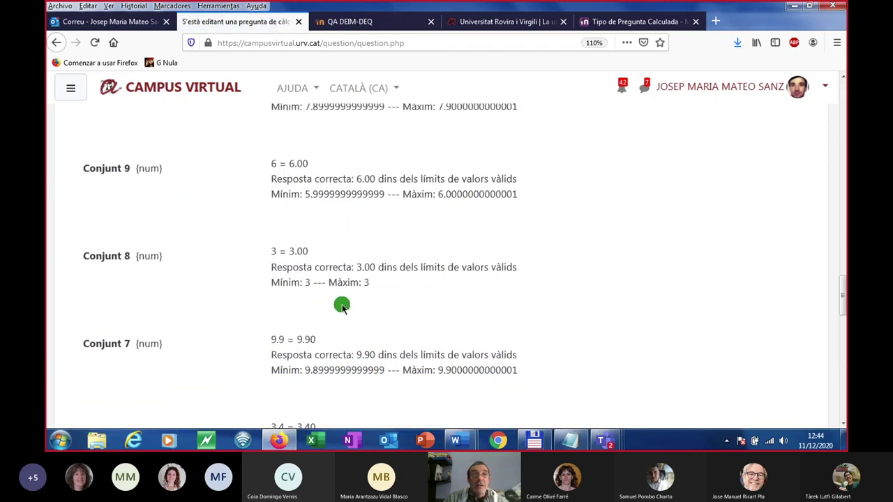
pyautogui.scroll(3, 349, 293)
pyautogui.scroll(-5, 295, 312)
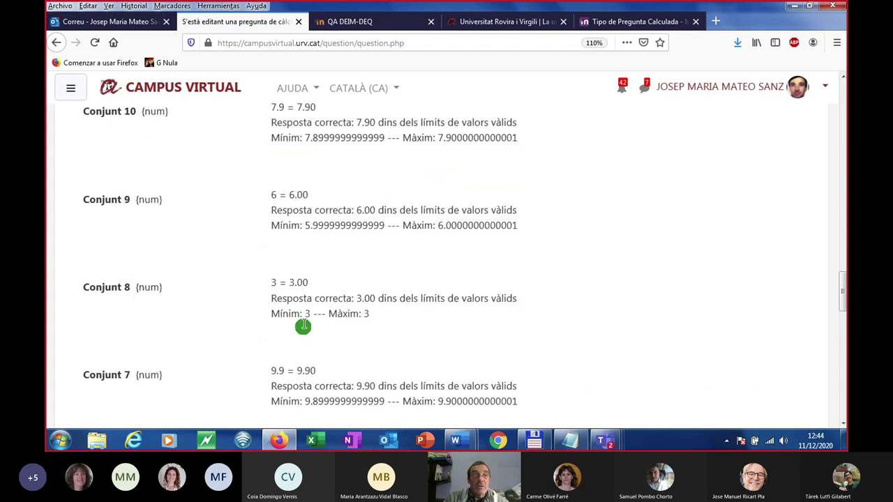
pyautogui.scroll(-7, 336, 281)
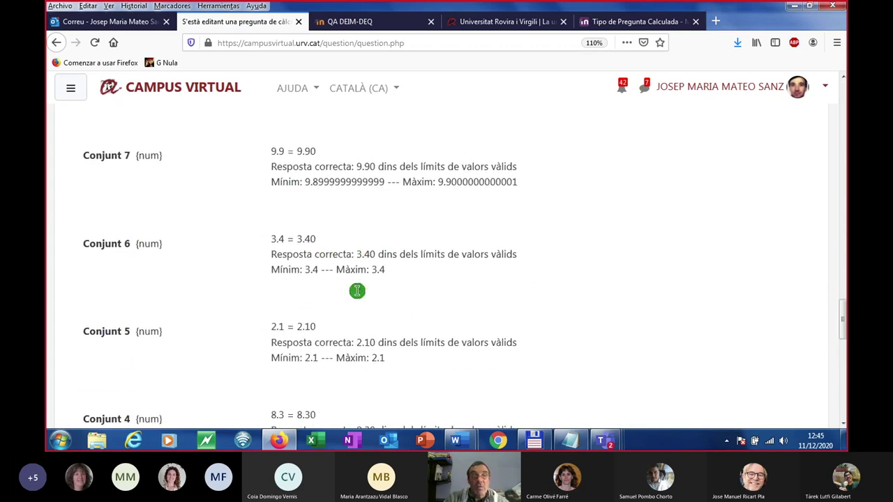
pyautogui.scroll(-2, 364, 299)
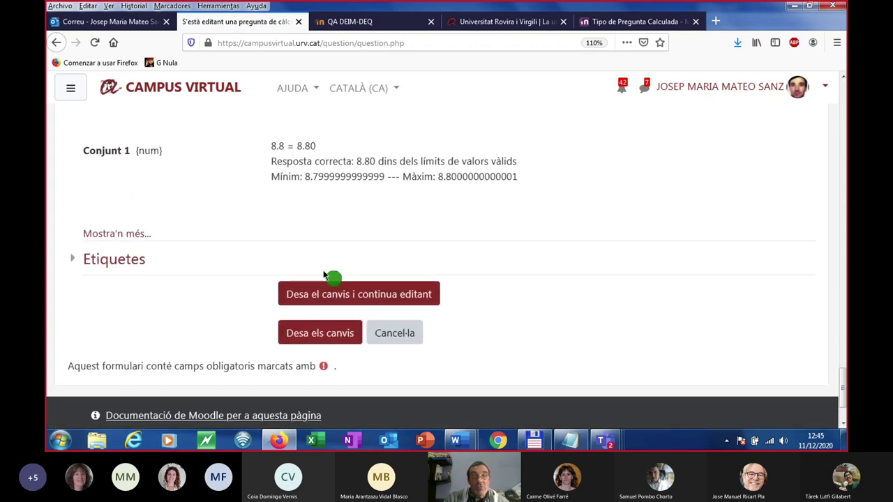
# Save the square root question while continuing to edit it, and open its preview.
pyautogui.click(353, 296)
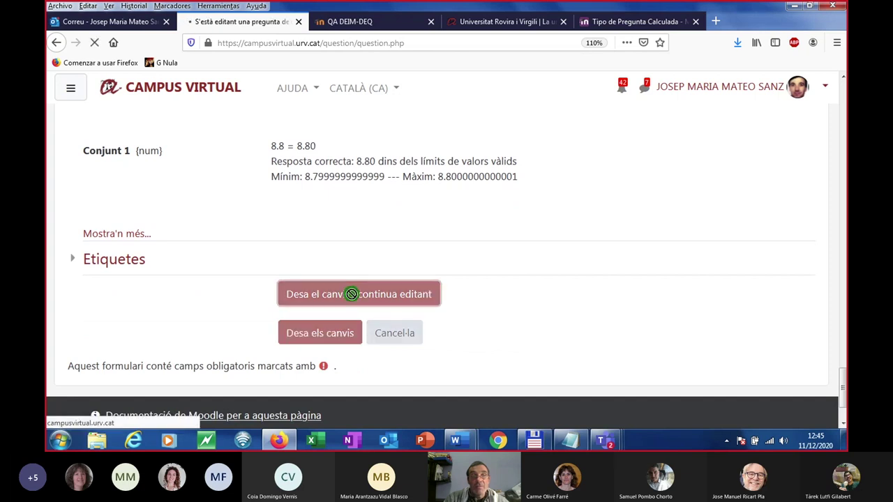
pyautogui.scroll(-6, 414, 293)
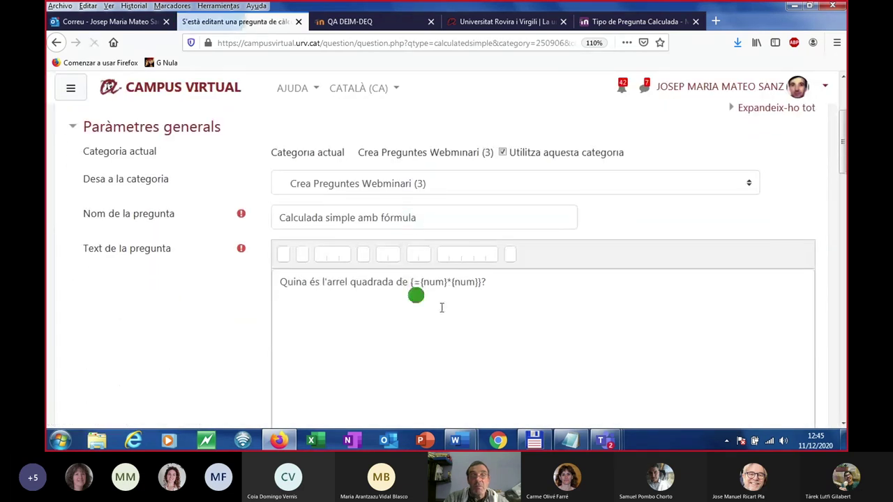
pyautogui.scroll(-12, 478, 316)
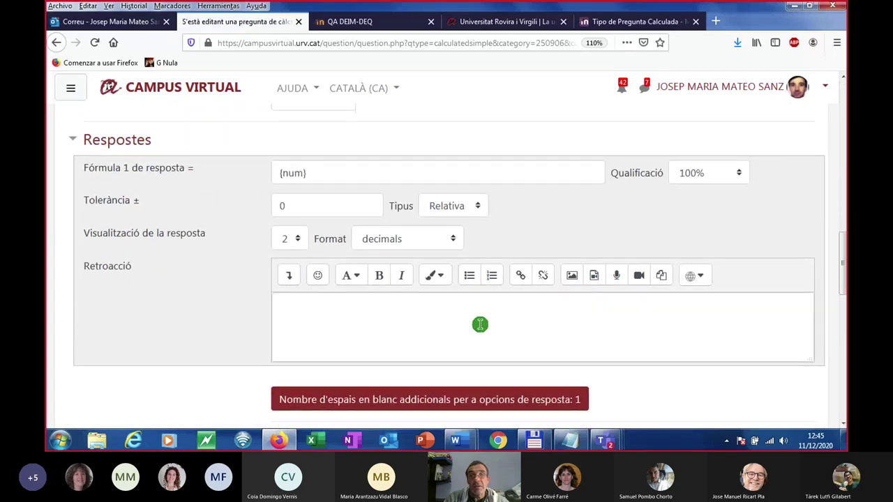
pyautogui.scroll(-3, 479, 326)
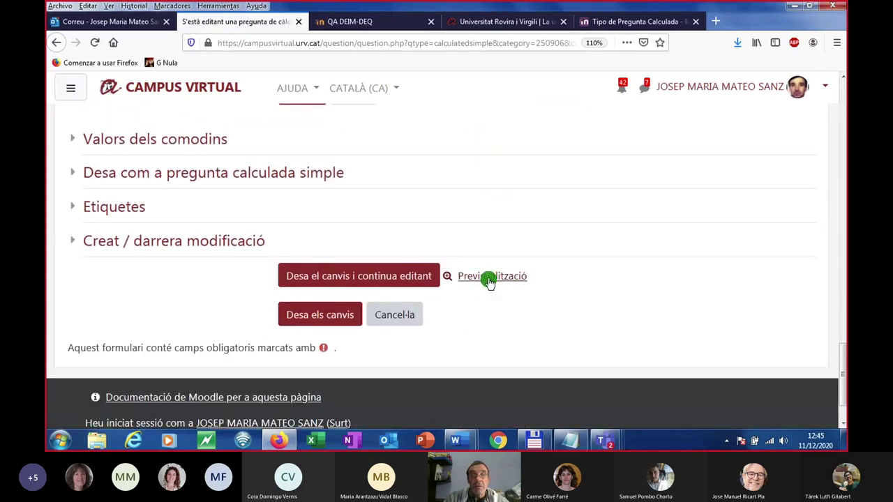
pyautogui.click(490, 277)
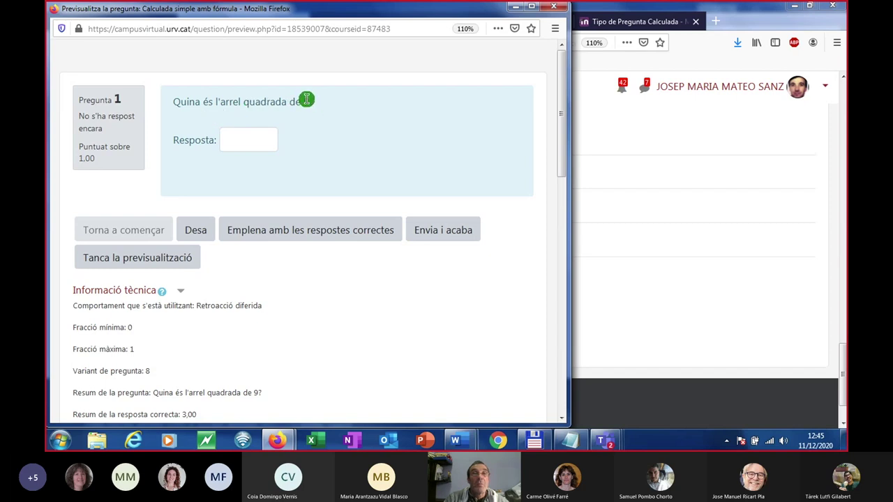
# Check the preview's technical information, answer the square root question with 3, submit and finish the attempt, and close the preview.
pyautogui.scroll(-3, 306, 289)
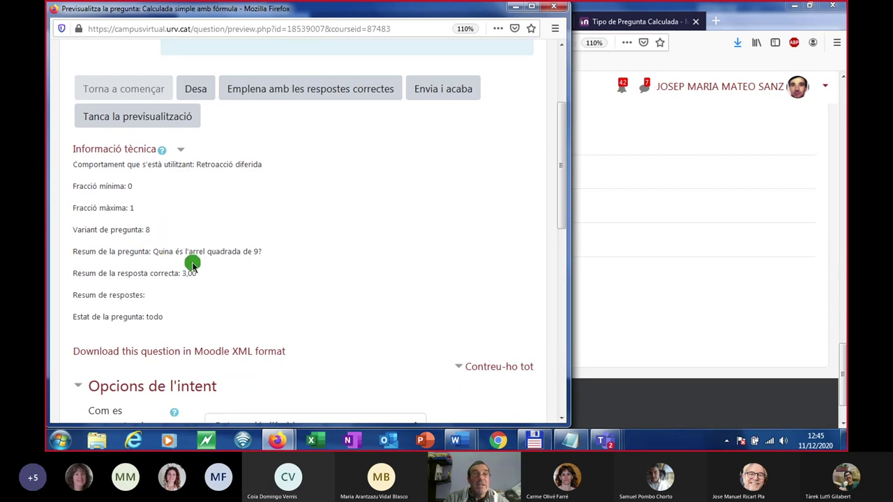
pyautogui.scroll(3, 255, 279)
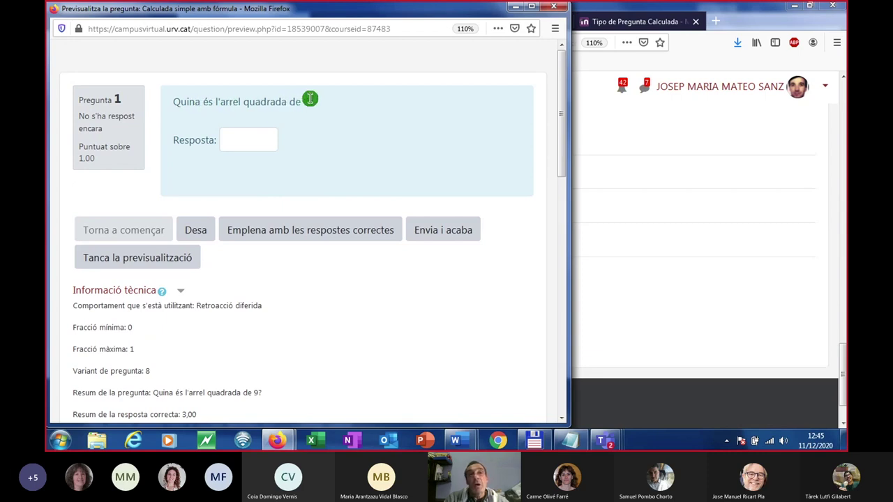
pyautogui.click(241, 140)
pyautogui.write('3')
pyautogui.click(433, 236)
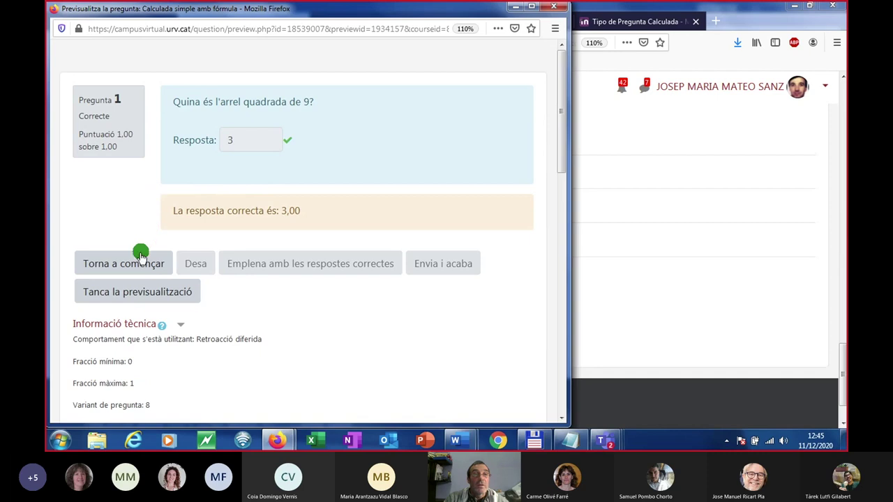
pyautogui.click(131, 293)
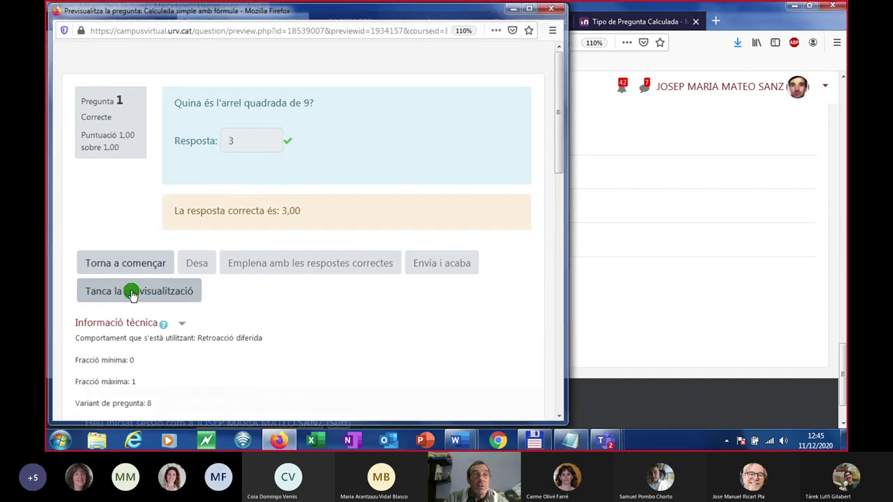
# Preview the question again with another variant, compare its text with the correct answer in the technical information, and close the preview.
pyautogui.click(495, 279)
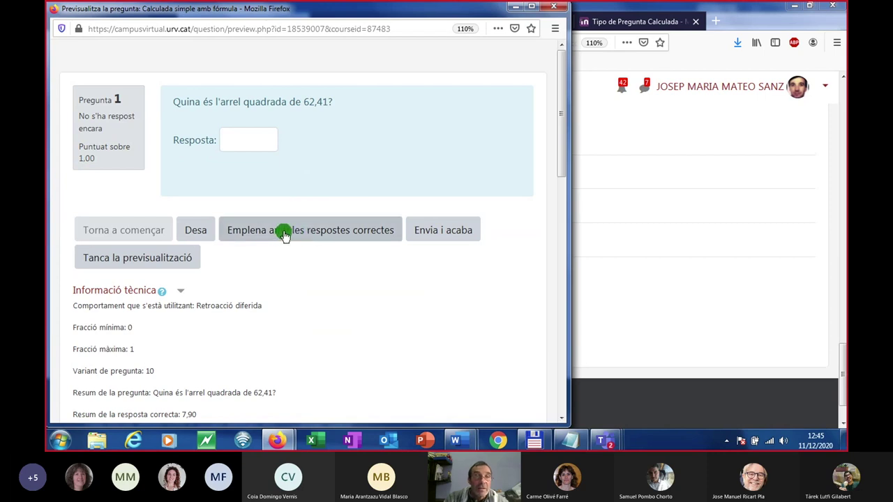
pyautogui.scroll(-2, 252, 276)
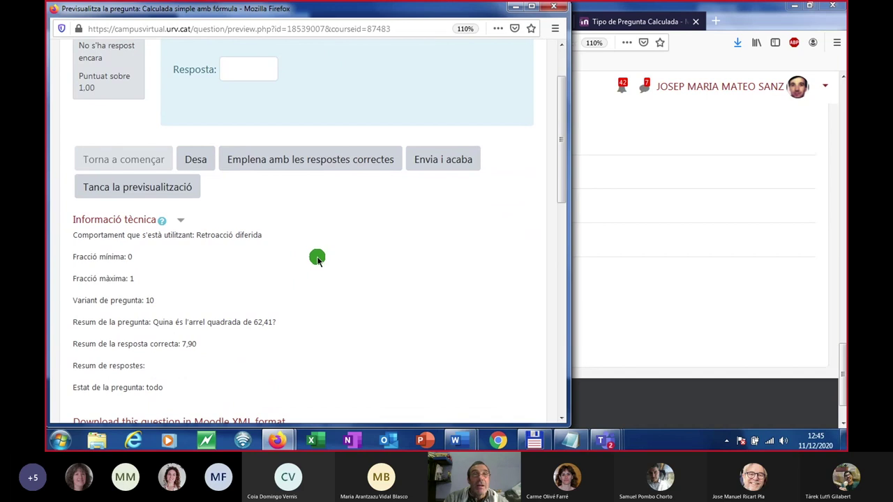
pyautogui.scroll(2, 315, 255)
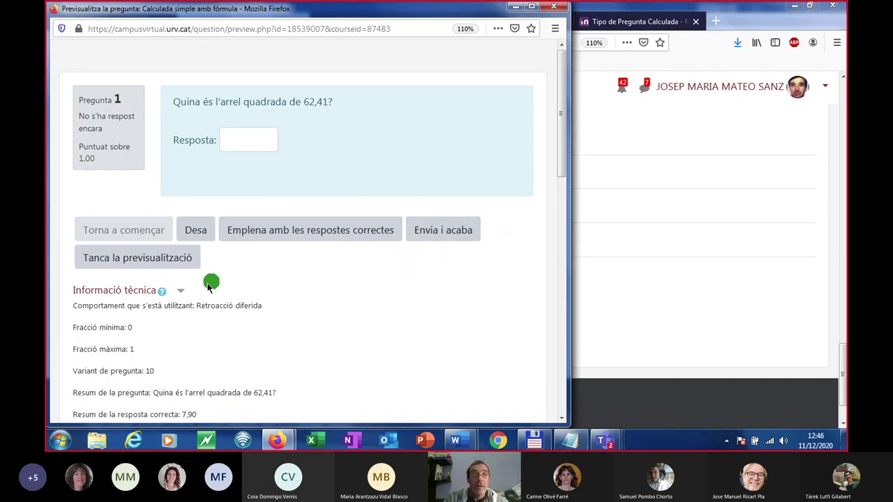
pyautogui.click(152, 265)
# Review the formula {={num}*{num}} in the question text.
pyautogui.scroll(10, 572, 251)
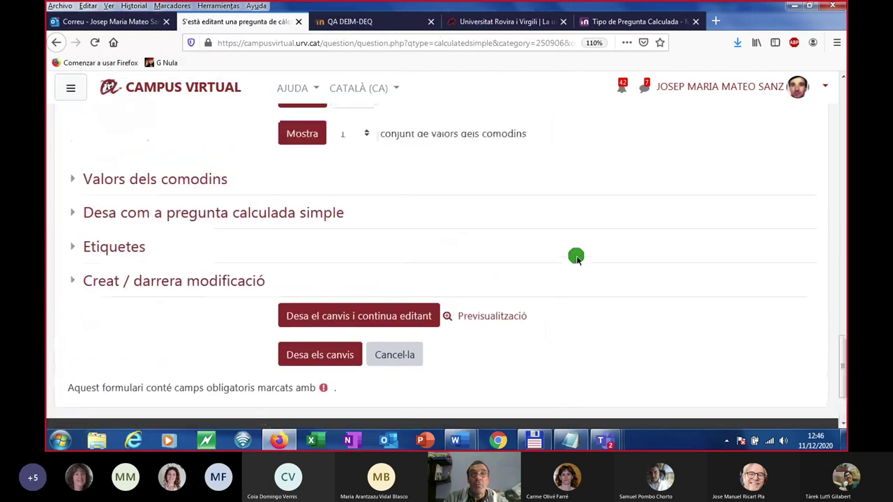
pyautogui.scroll(10, 575, 258)
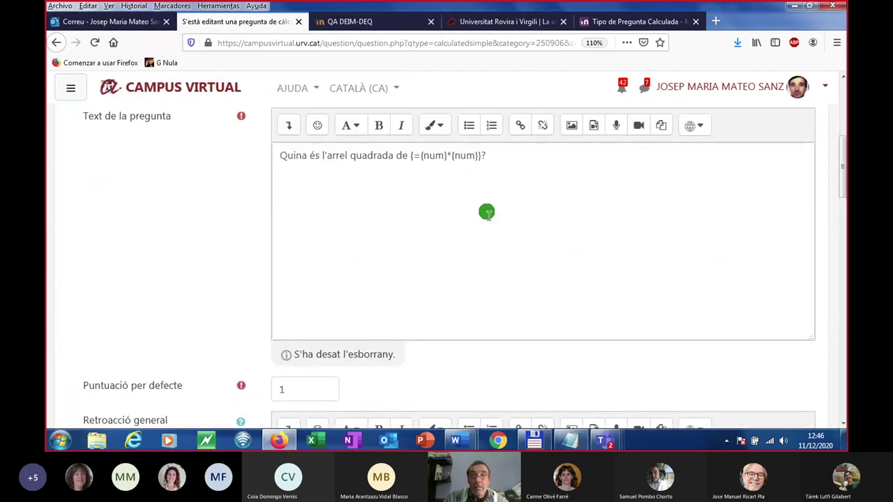
pyautogui.scroll(-2, 488, 212)
pyautogui.scroll(5, 500, 212)
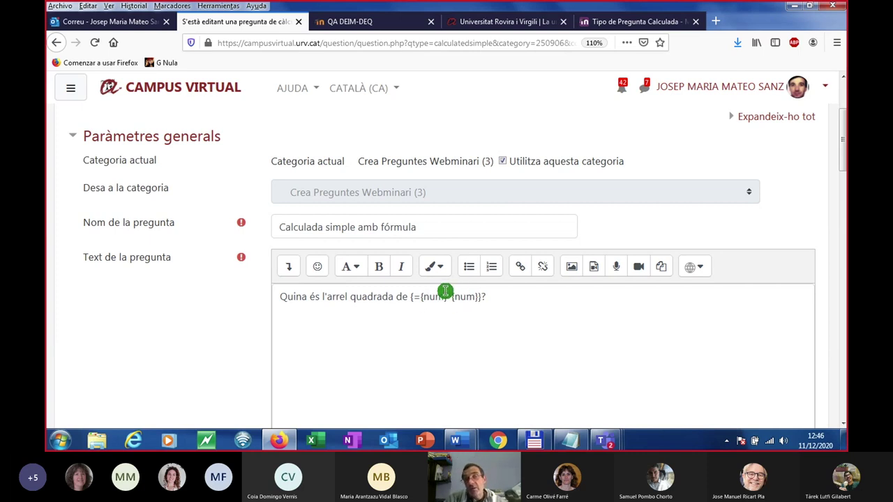
pyautogui.click(446, 296)
pyautogui.write('*')
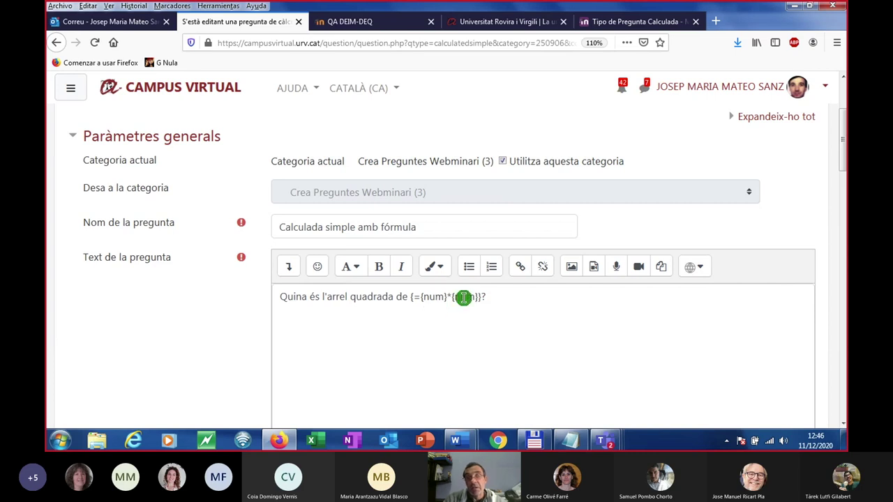
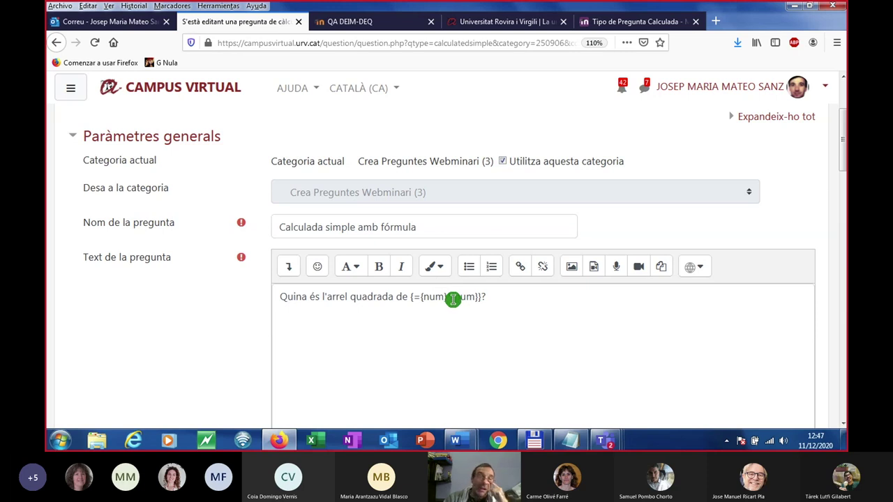
# Save the changes to the "Calculada simple amb fórmula" question and return to the question bank list.
pyautogui.scroll(-1, 456, 301)
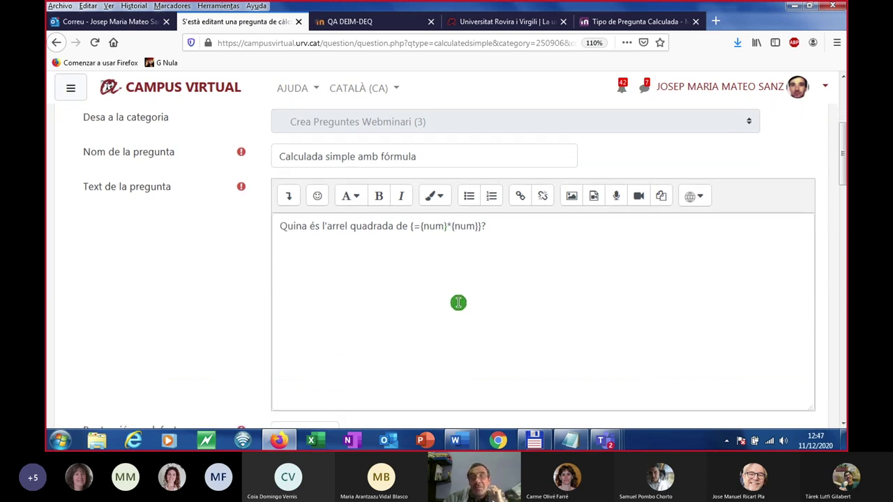
pyautogui.scroll(-1, 458, 302)
pyautogui.scroll(-1, 373, 291)
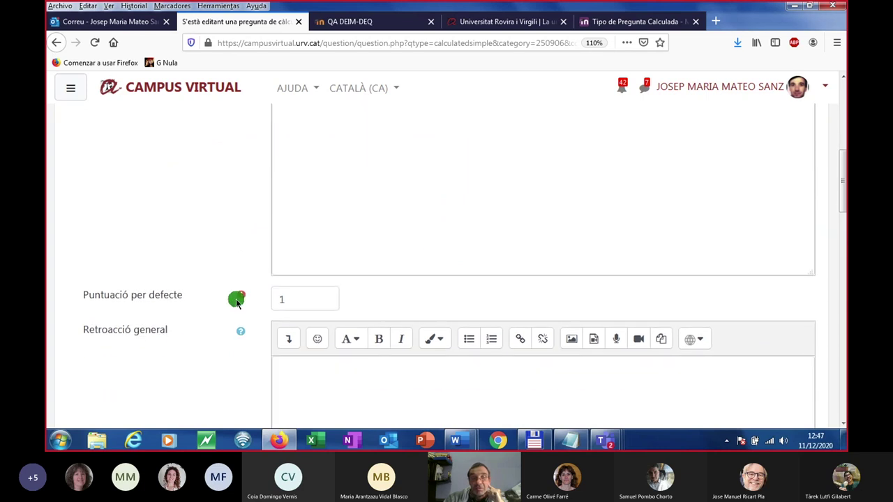
pyautogui.scroll(-7, 237, 300)
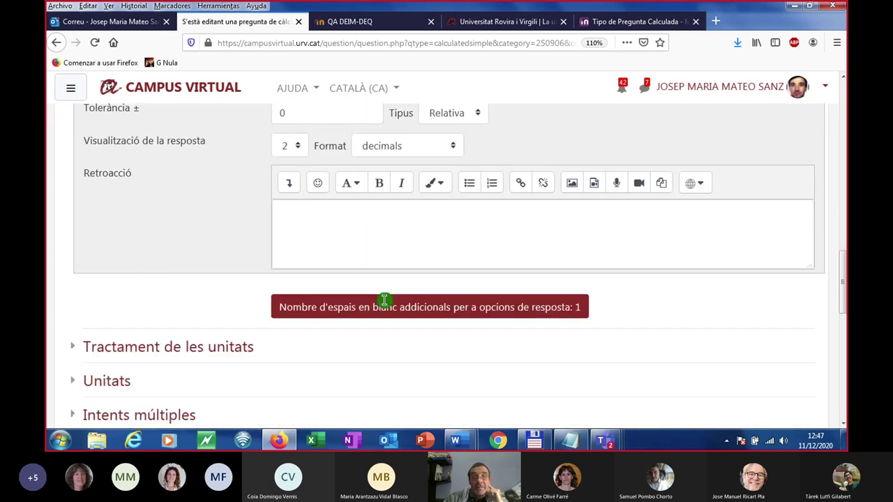
pyautogui.scroll(-4, 384, 300)
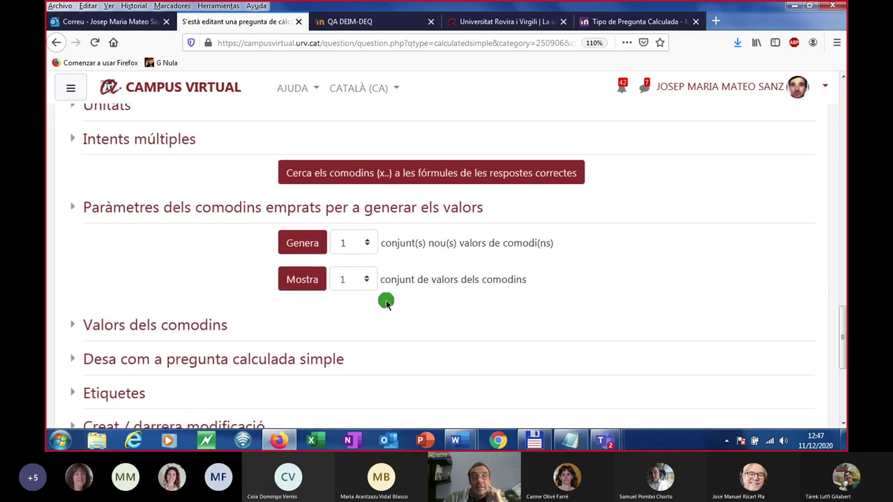
pyautogui.scroll(-3, 384, 300)
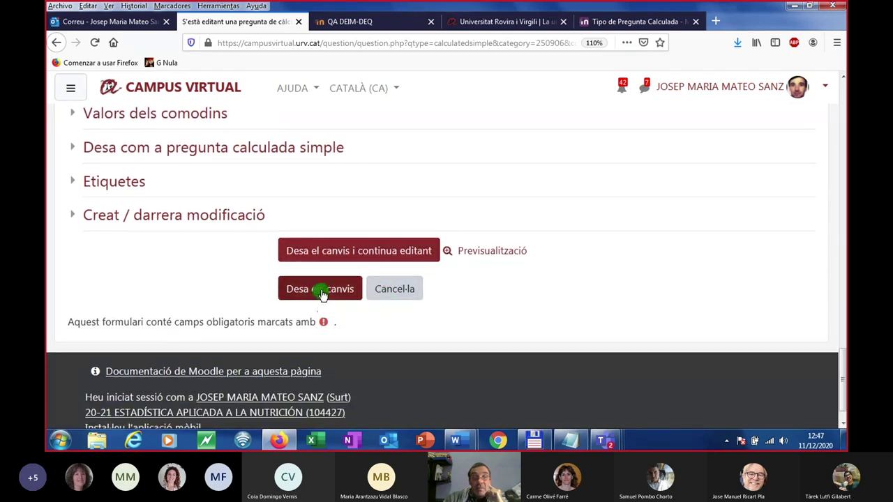
pyautogui.click(322, 293)
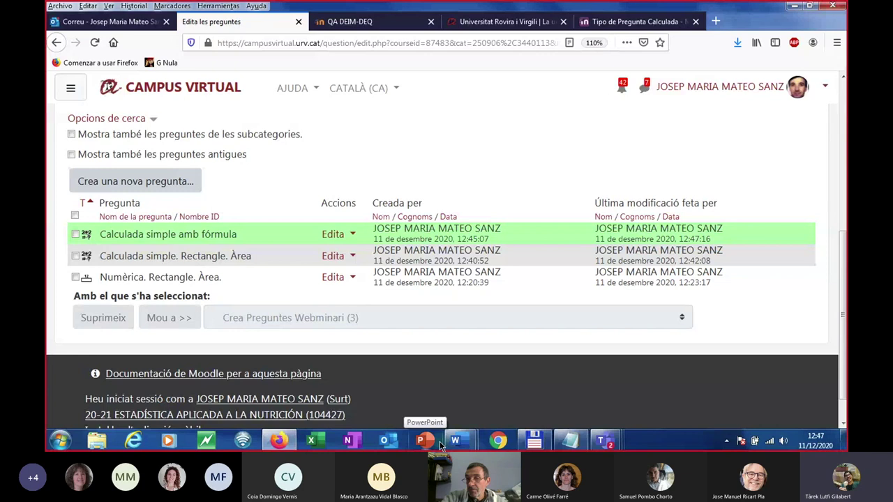
pyautogui.moveTo(455, 441)
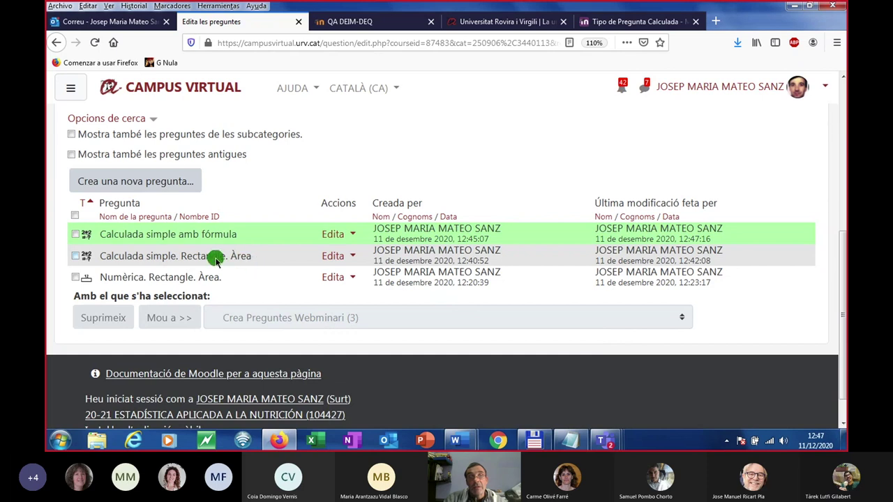
# Preview the "Calculada simple. Rectangle. Àrea" question, answer it with the expression 6,9*9,8, and submit and finish the attempt.
pyautogui.click(349, 256)
pyautogui.click(256, 270)
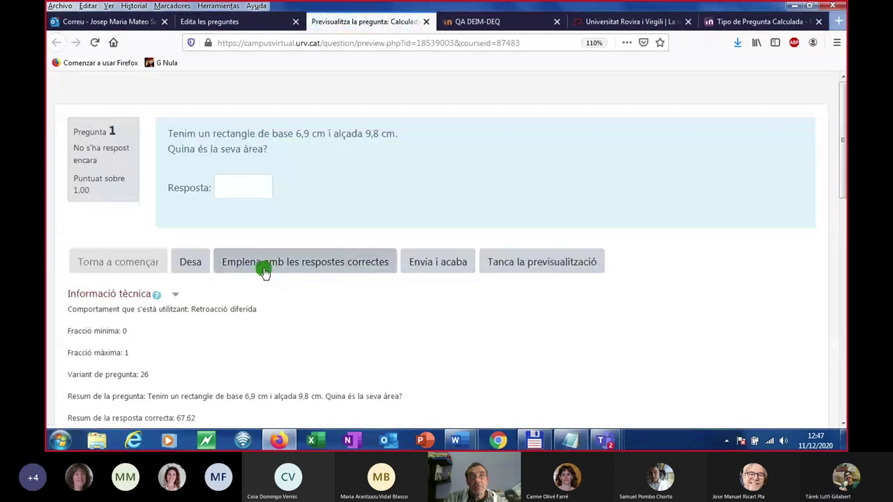
pyautogui.click(238, 187)
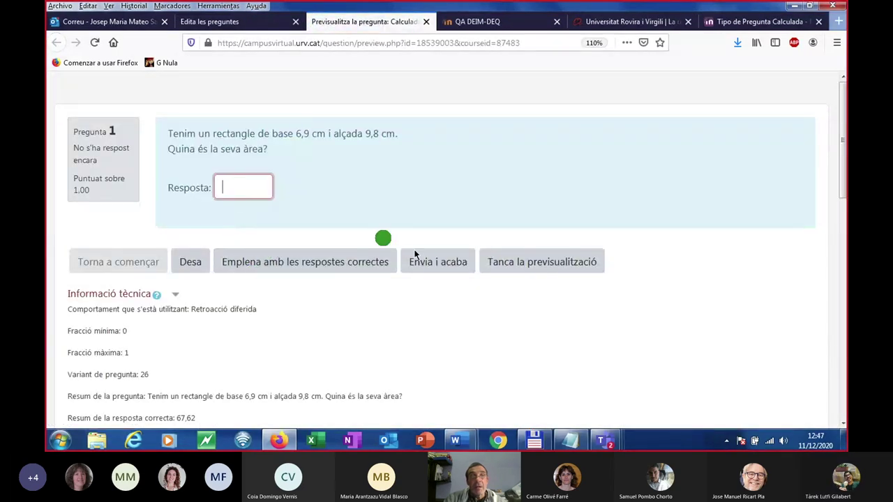
pyautogui.write('6,9')
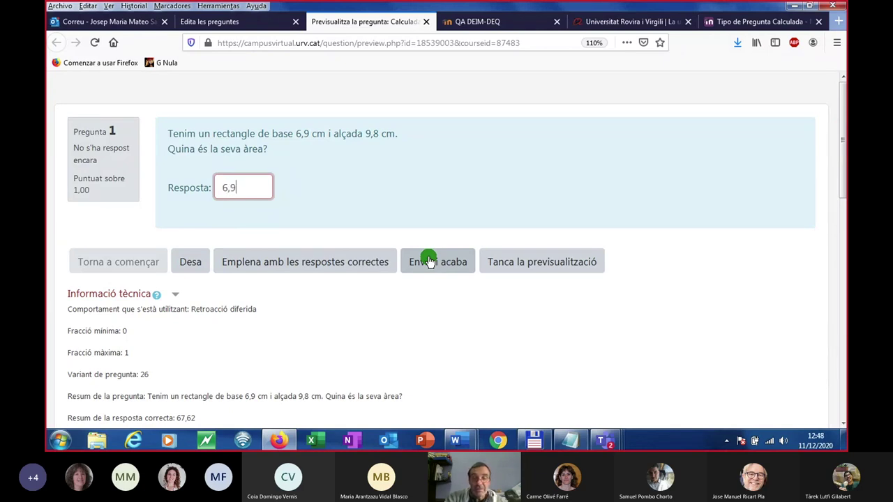
pyautogui.write('*9,8')
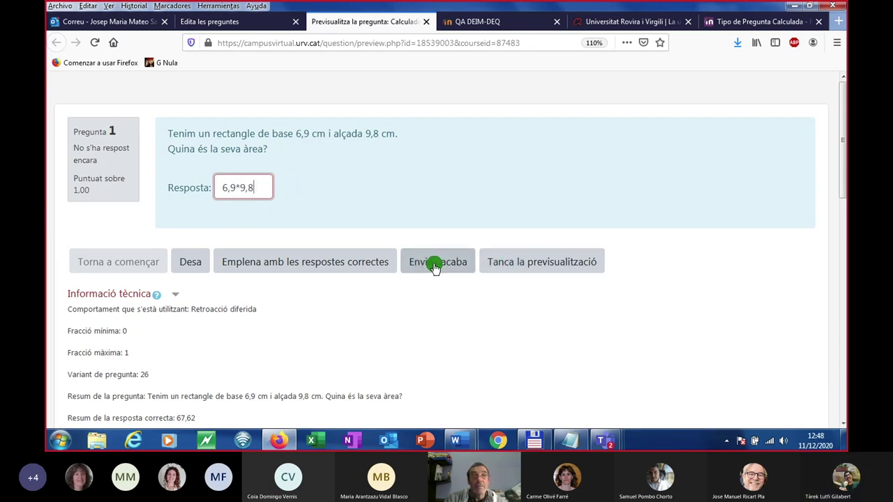
pyautogui.click(435, 265)
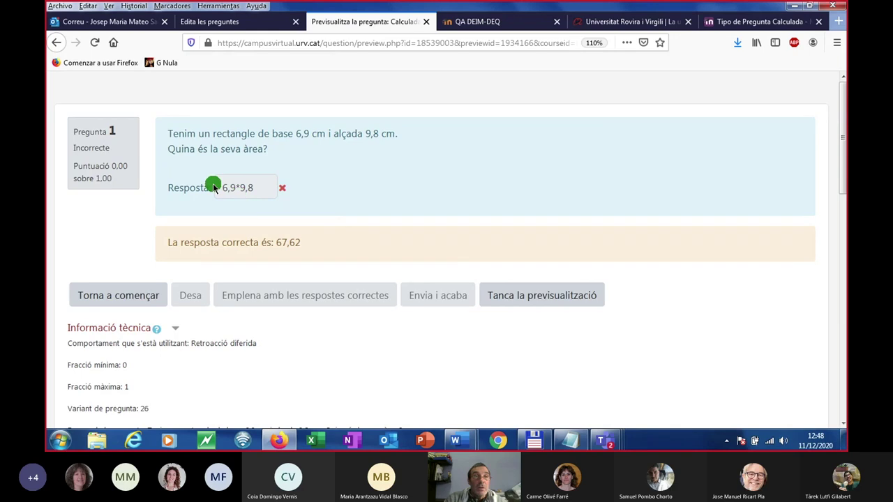
# Restart the rectangle area preview, answer it with =6,9*9,8, submit and finish, check the technical information, and close the preview.
pyautogui.click(124, 297)
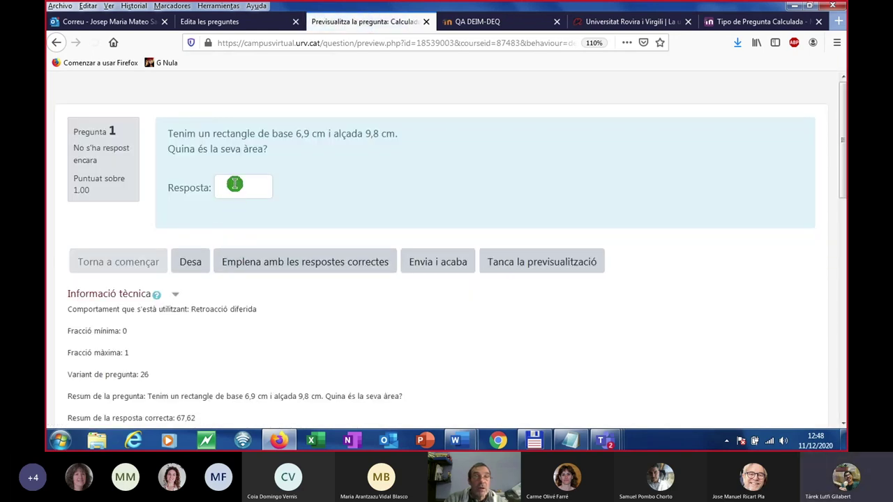
pyautogui.click(234, 184)
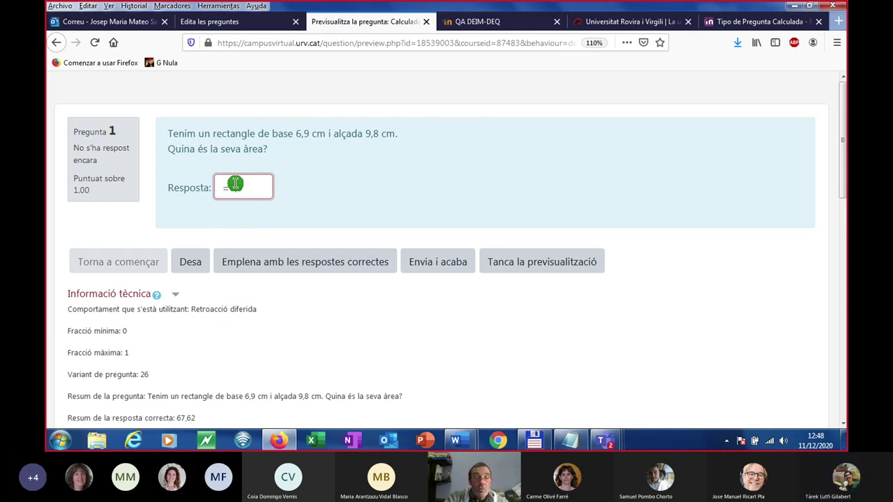
pyautogui.write('6,9*9,8')
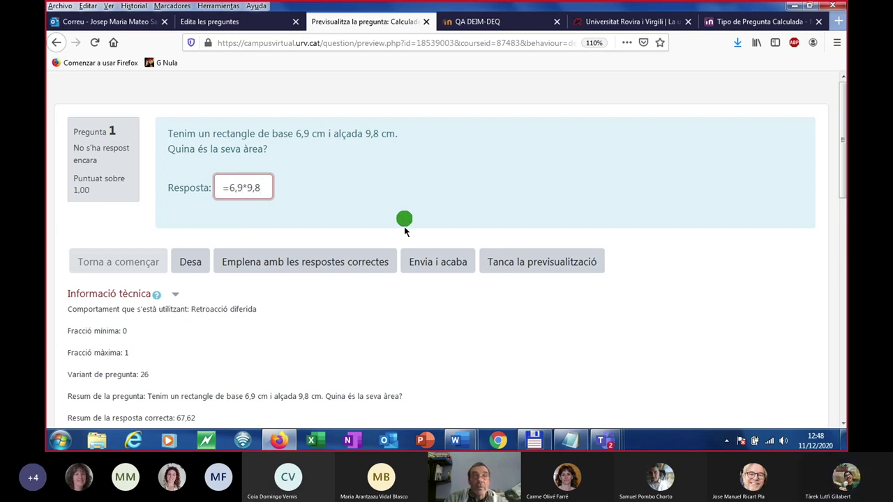
pyautogui.click(443, 261)
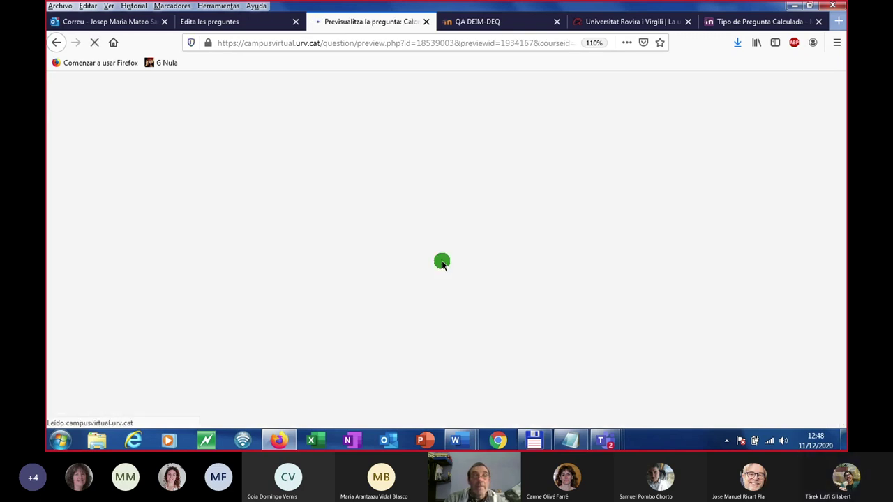
pyautogui.moveTo(277, 242); pyautogui.dragTo(319, 237)
pyautogui.click(351, 245)
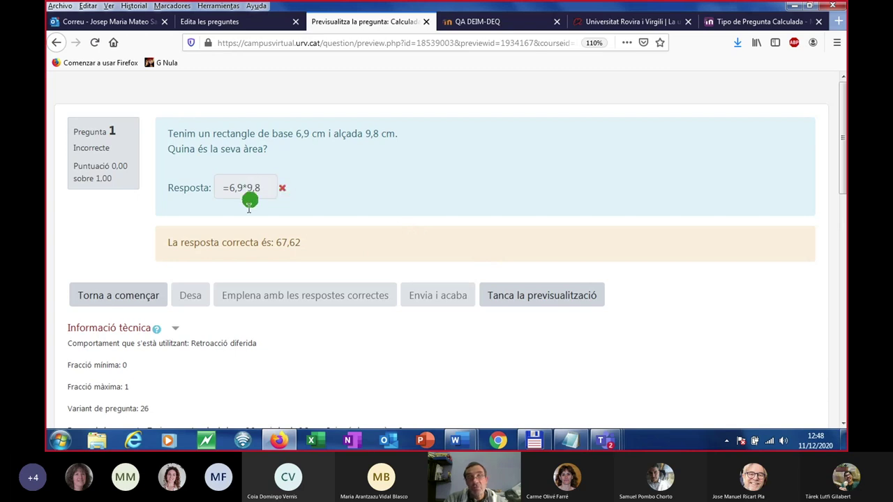
pyautogui.scroll(-3, 272, 258)
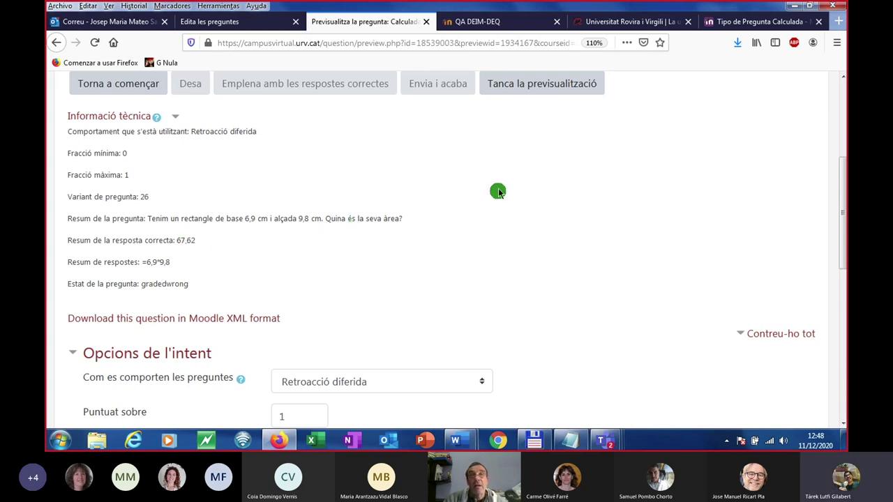
pyautogui.click(524, 87)
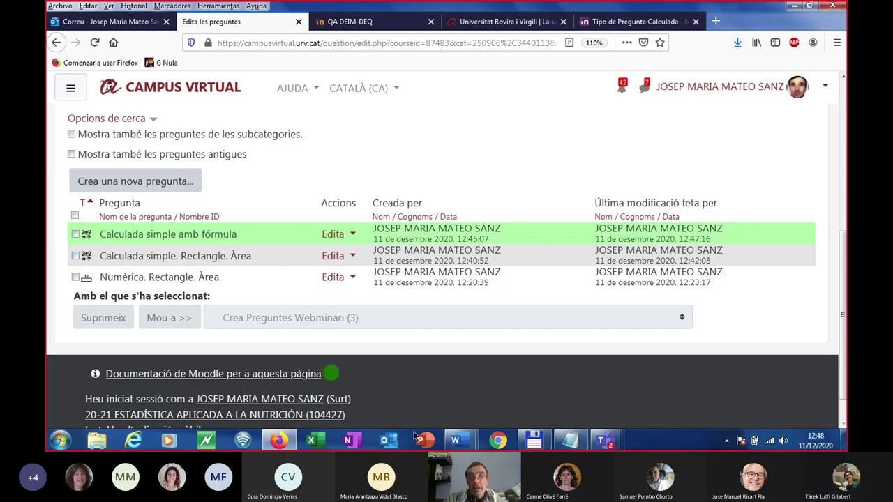
# Switch to the Word document "Tipus de preguntes amb dades" and review the PREGUNTES CALCULADES section with its examples.
pyautogui.moveTo(464, 443)
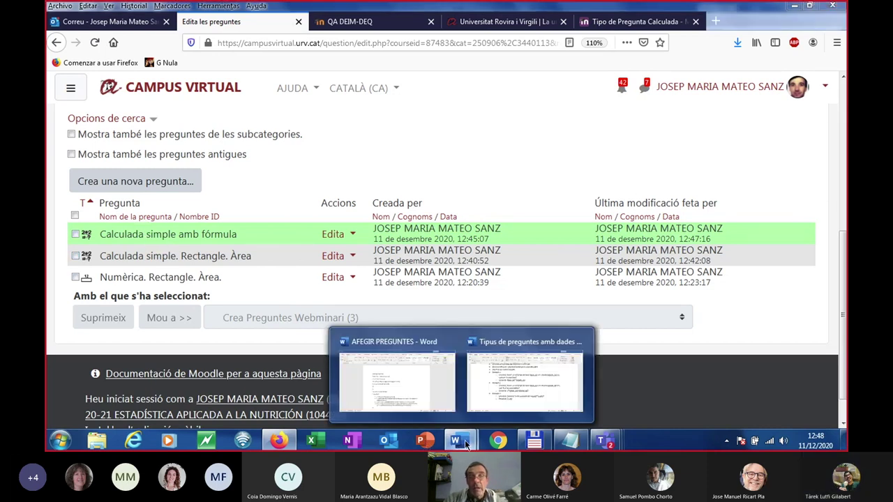
pyautogui.click(505, 399)
pyautogui.scroll(-5, 377, 305)
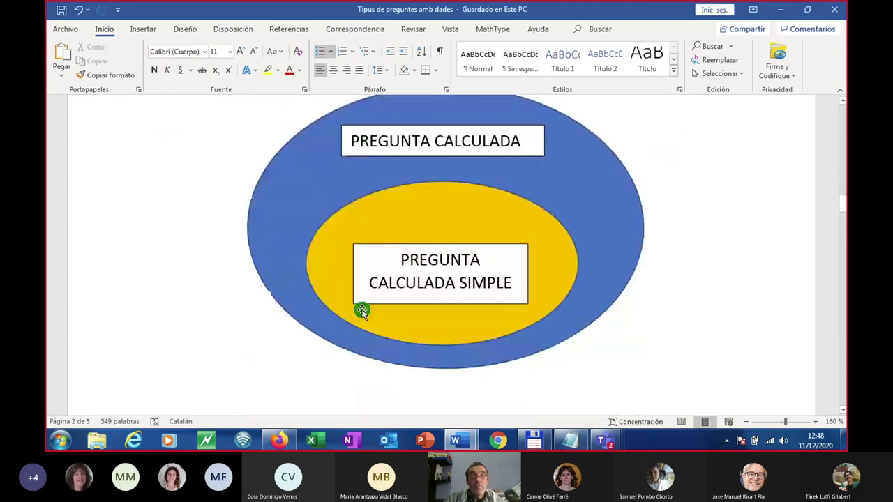
pyautogui.scroll(-10, 362, 310)
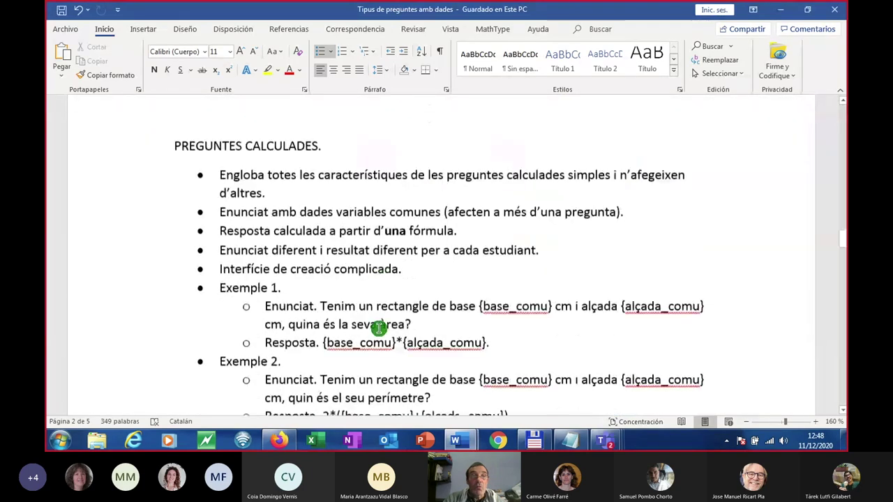
pyautogui.scroll(-1, 377, 326)
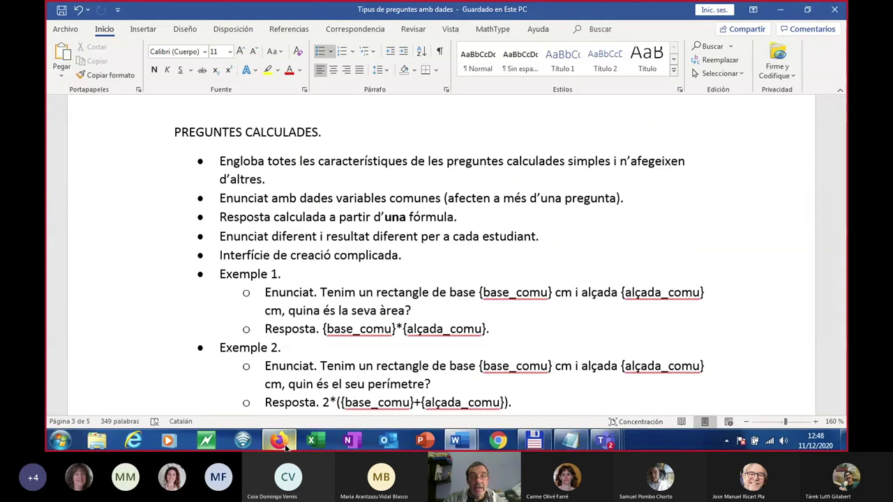
# Return to the question bank in Firefox and start a new question of type Calculada.
pyautogui.moveTo(286, 446)
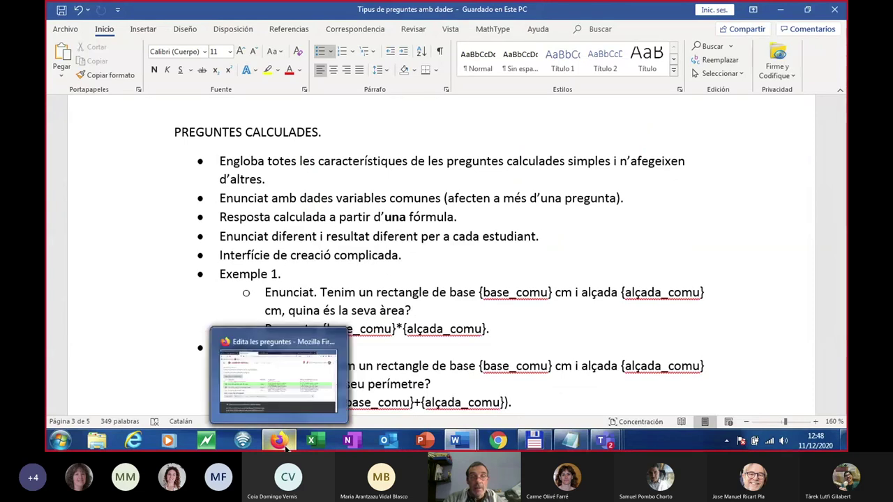
pyautogui.click(283, 385)
pyautogui.click(146, 183)
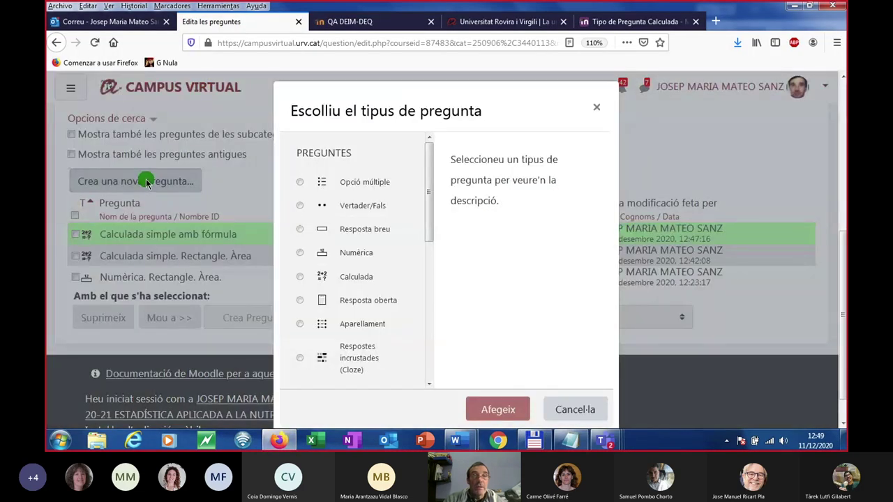
pyautogui.moveTo(429, 206); pyautogui.dragTo(429, 241)
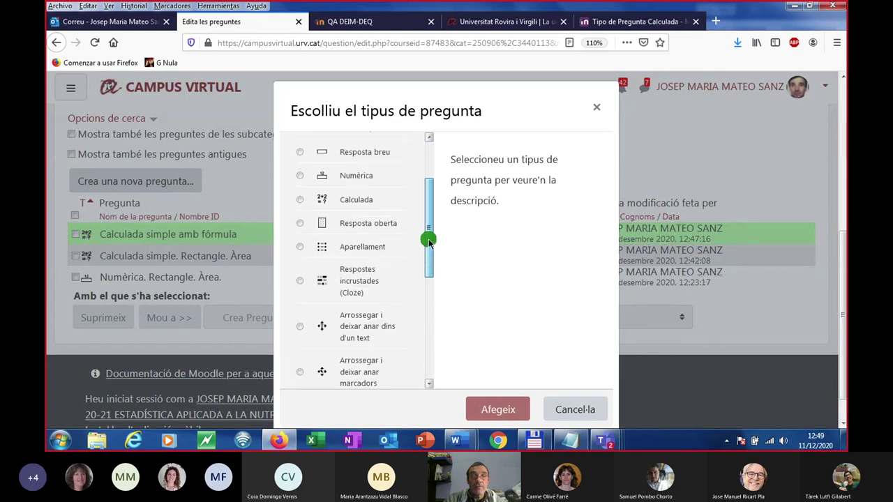
pyautogui.click(348, 201)
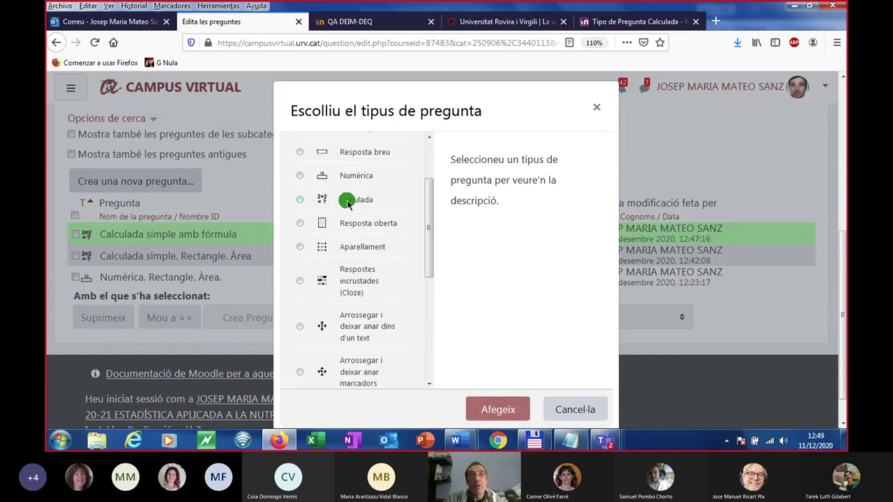
pyautogui.click(300, 201)
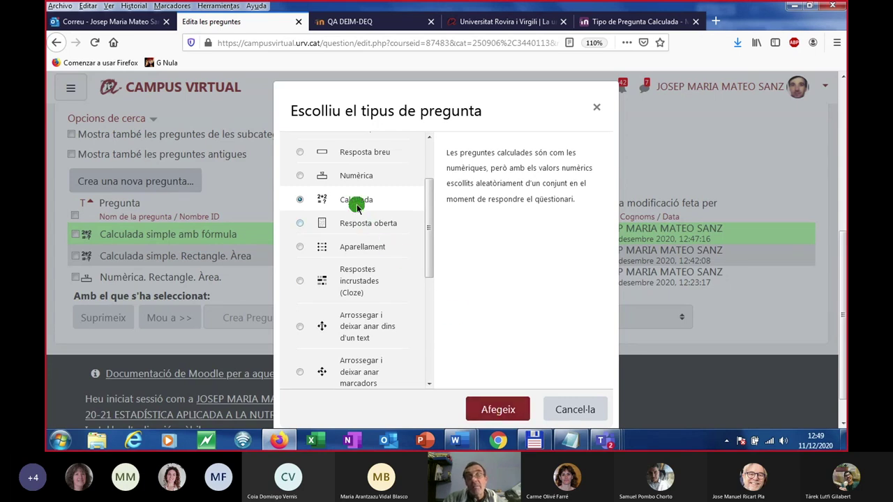
pyautogui.click(508, 412)
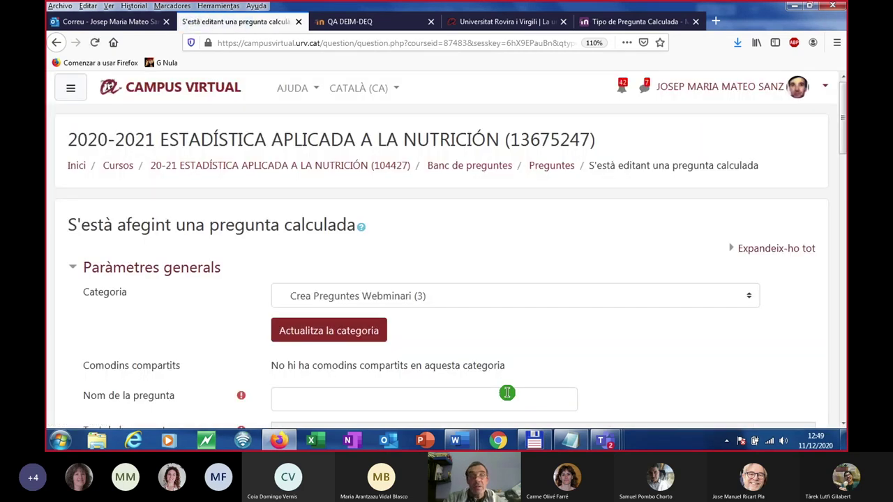
# Copy the first CALCULADA question's text from the Preguntes_Webinari notes into the question text, and name the question "Calculada. Rectangle. Àrea".
pyautogui.scroll(-3, 487, 294)
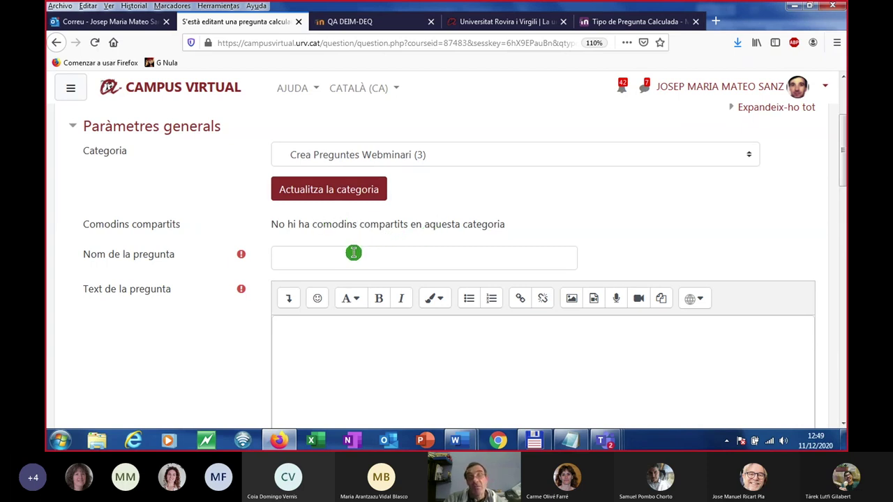
pyautogui.click(572, 443)
pyautogui.scroll(-1, 384, 325)
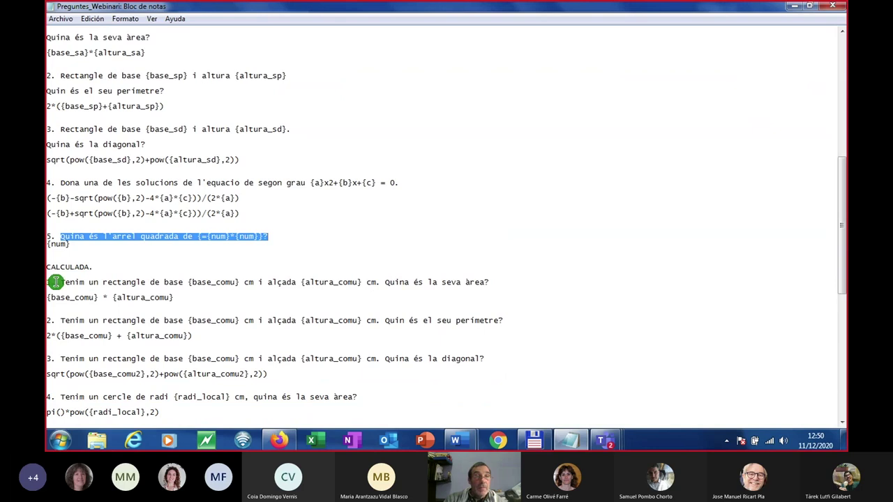
pyautogui.moveTo(59, 282); pyautogui.dragTo(490, 285)
pyautogui.hotkey('ctrl', 'c')
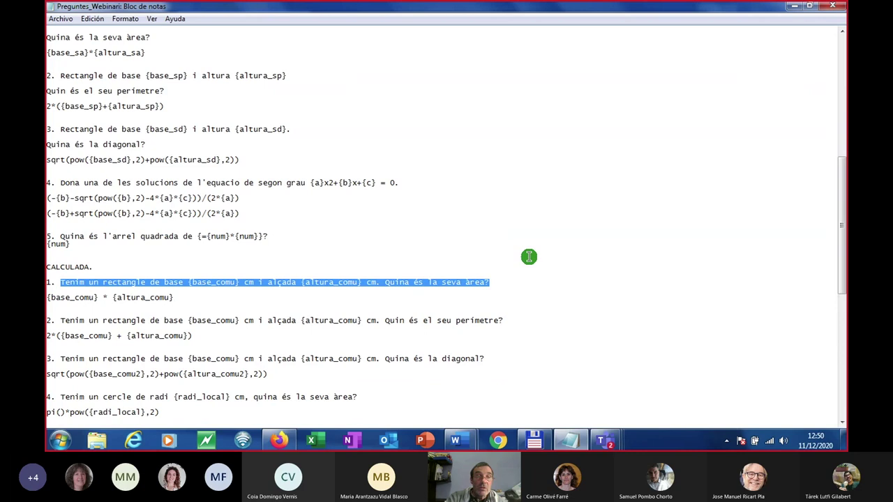
pyautogui.click(280, 444)
pyautogui.click(298, 331)
pyautogui.hotkey('ctrl', 'v')
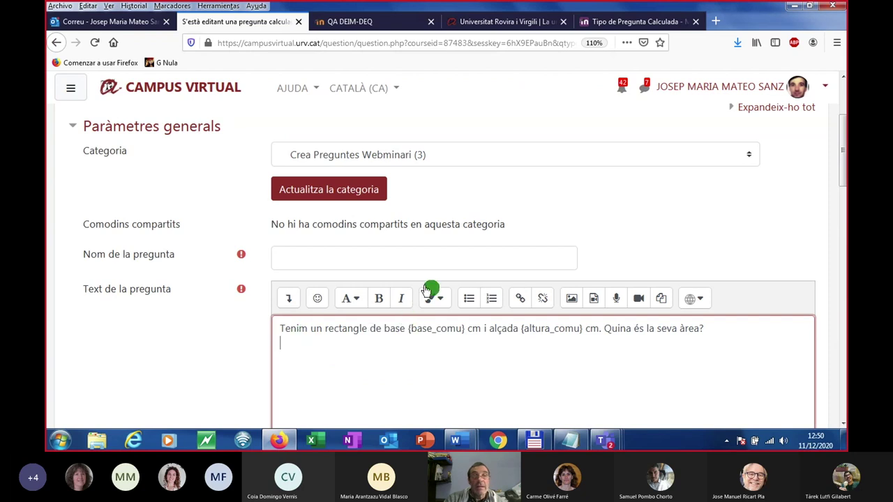
pyautogui.click(310, 255)
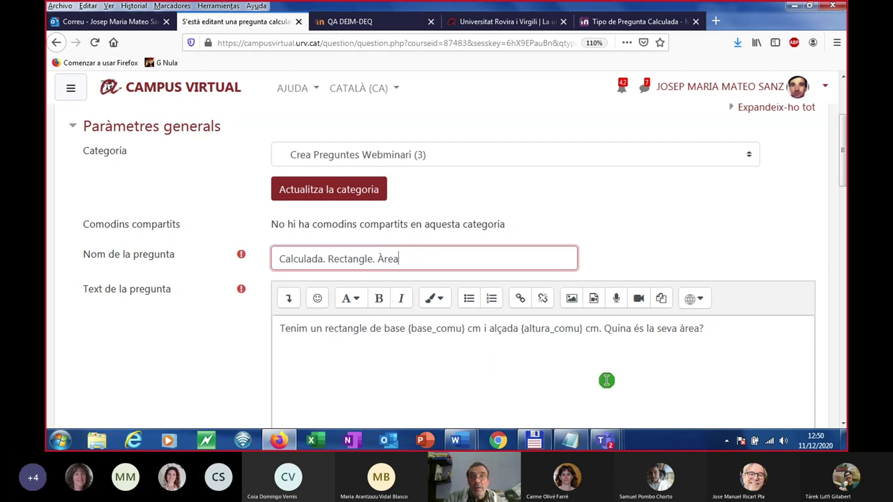
# Open the calculated question type's help and its full Moodle documentation, examine the available functions table, and close the documentation window.
pyautogui.scroll(-2, 503, 335)
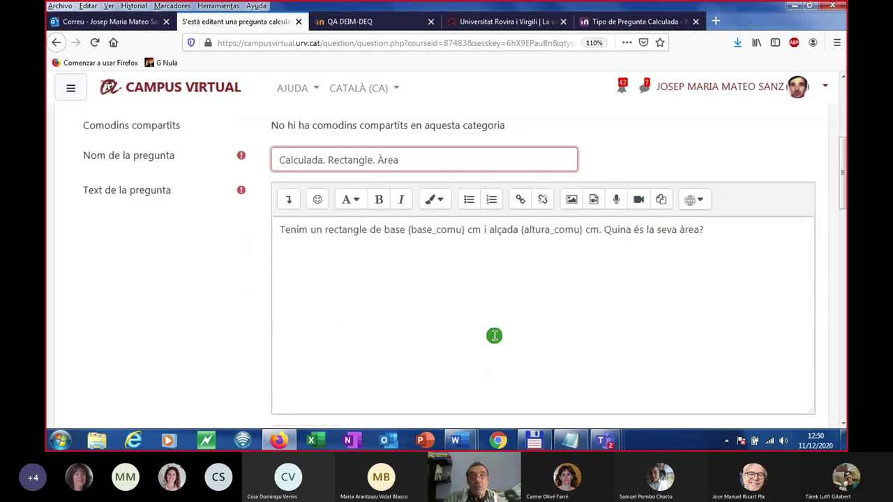
pyautogui.scroll(4, 388, 222)
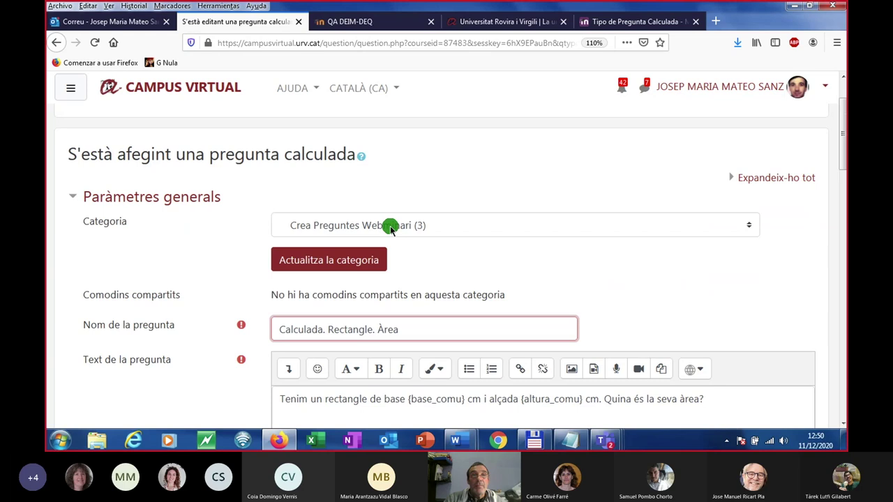
pyautogui.click(333, 235)
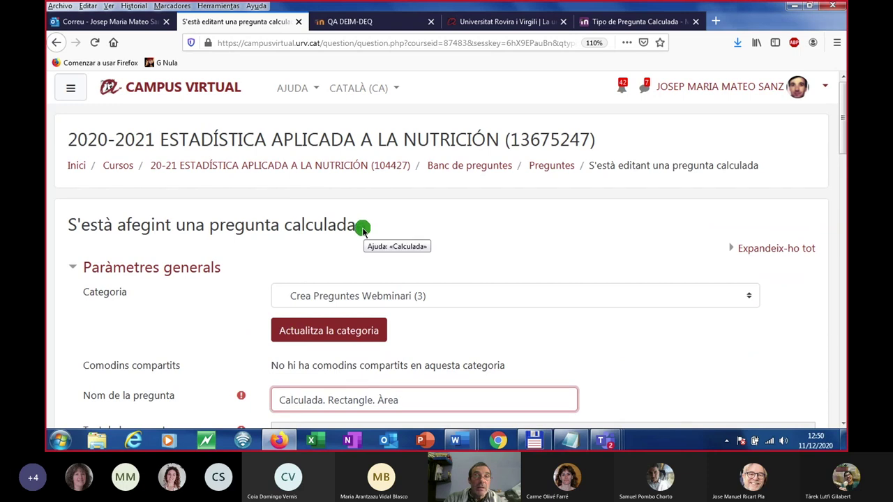
pyautogui.click(363, 230)
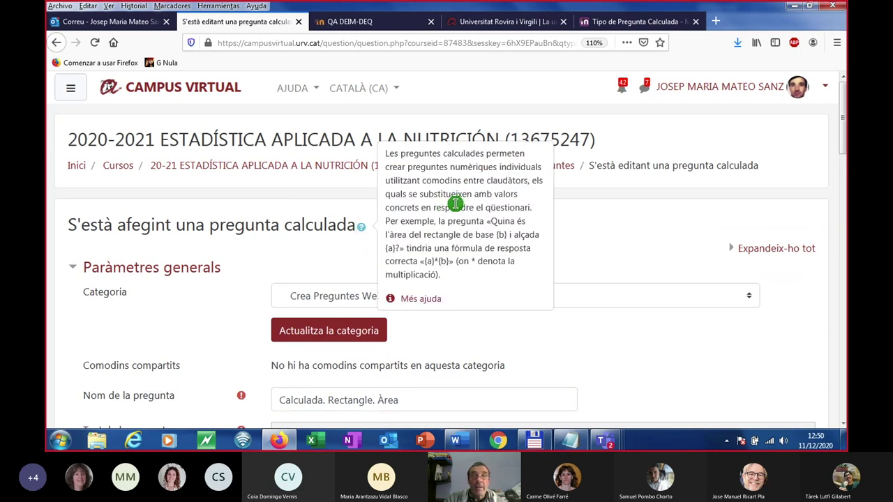
pyautogui.click(420, 299)
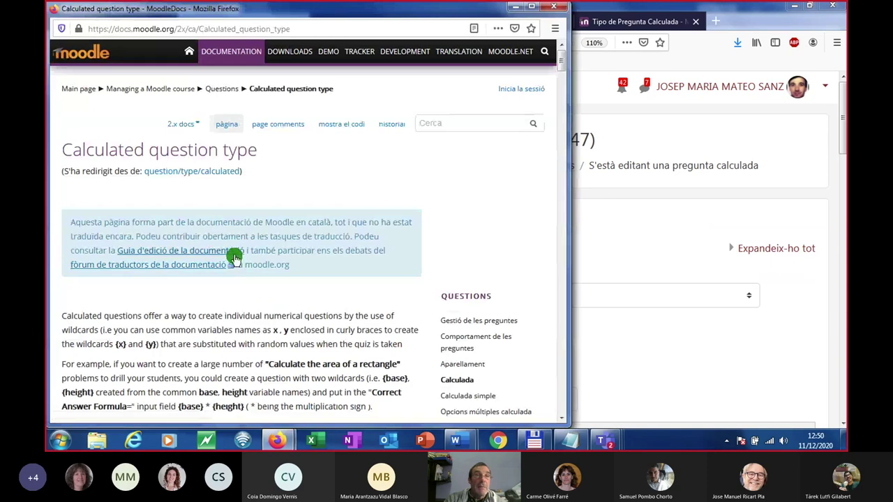
pyautogui.scroll(-5, 237, 266)
pyautogui.scroll(-8, 239, 279)
pyautogui.scroll(3, 244, 281)
pyautogui.scroll(-15, 243, 280)
pyautogui.scroll(-15, 260, 296)
pyautogui.scroll(-15, 258, 298)
pyautogui.scroll(-15, 265, 302)
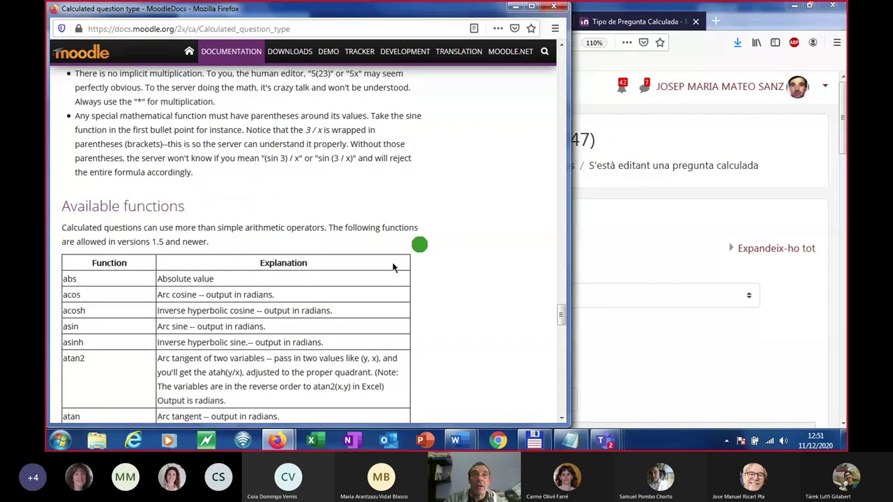
pyautogui.scroll(-5, 248, 307)
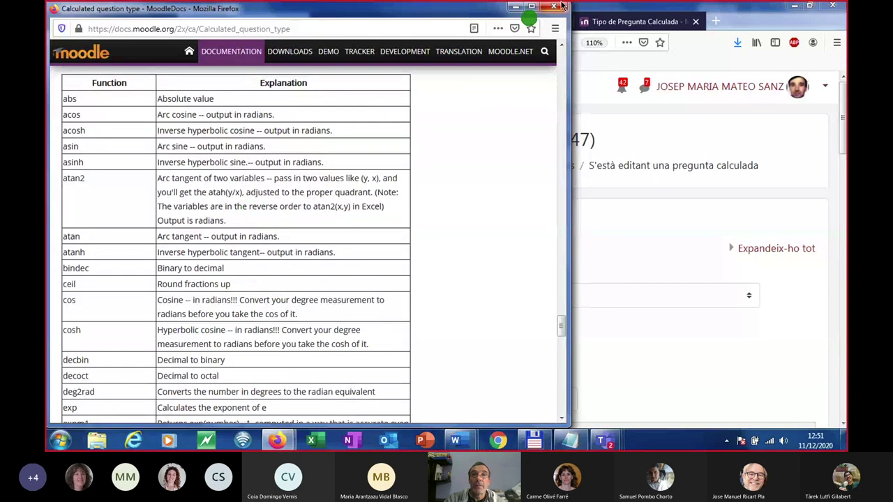
pyautogui.click(556, 7)
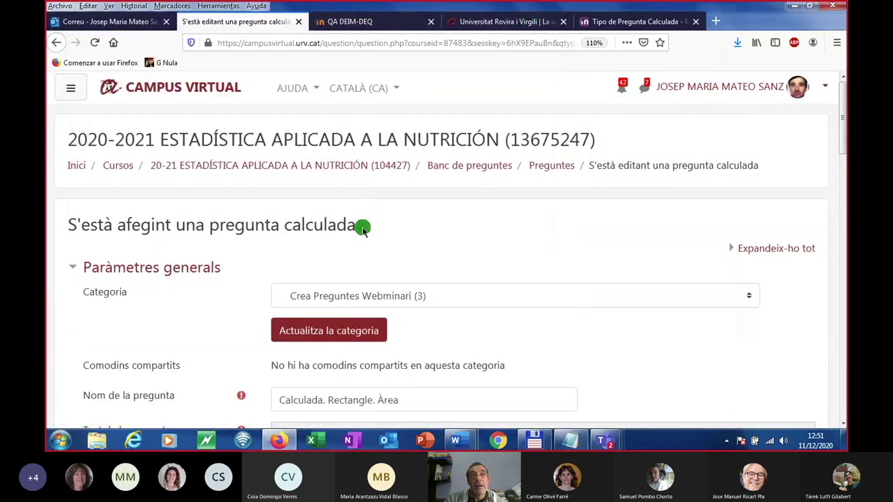
# Copy the first CALCULADA question's formula {base_comu} * {altura_comu} from the Preguntes_Webinari notes into answer formula 1.
pyautogui.scroll(-4, 474, 246)
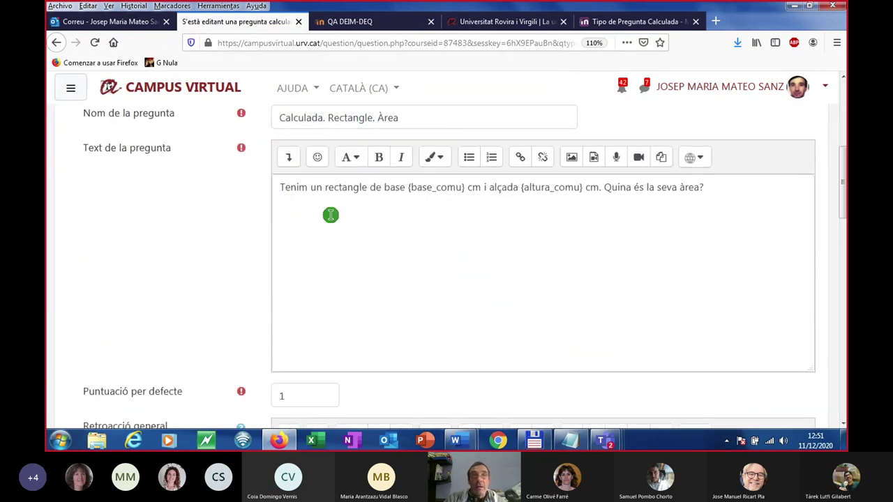
pyautogui.scroll(-1, 365, 264)
pyautogui.scroll(-6, 365, 263)
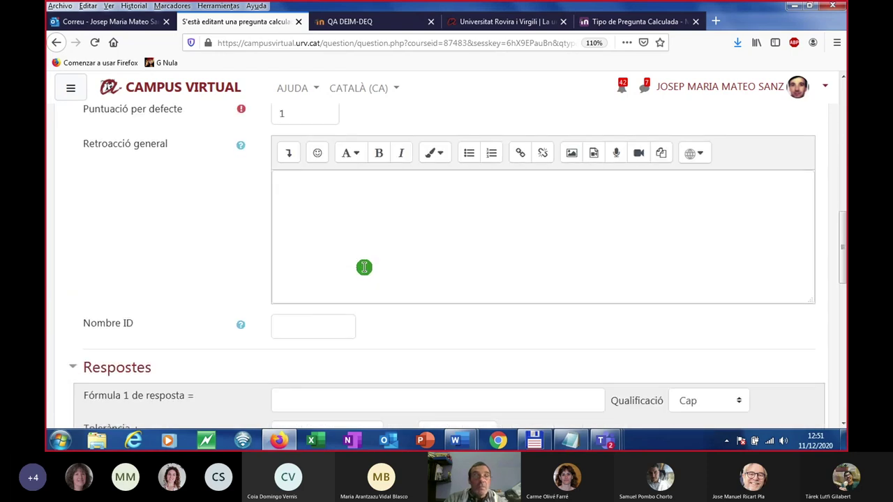
pyautogui.click(318, 258)
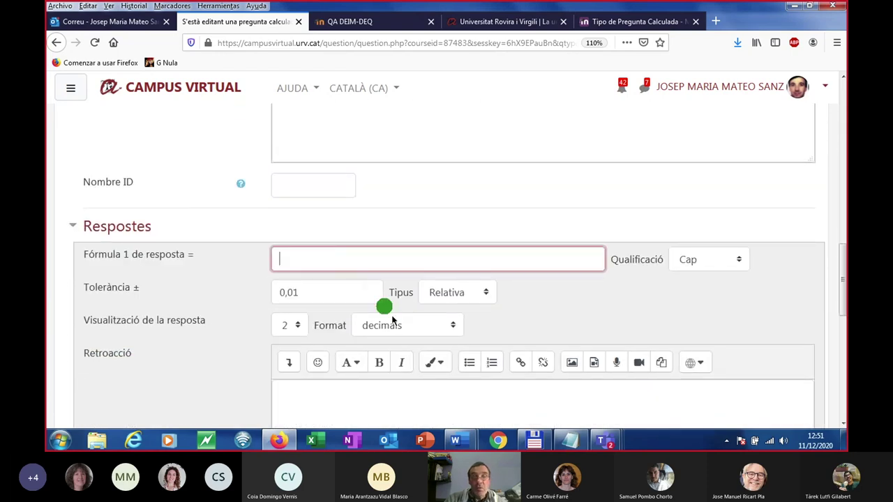
pyautogui.click(570, 441)
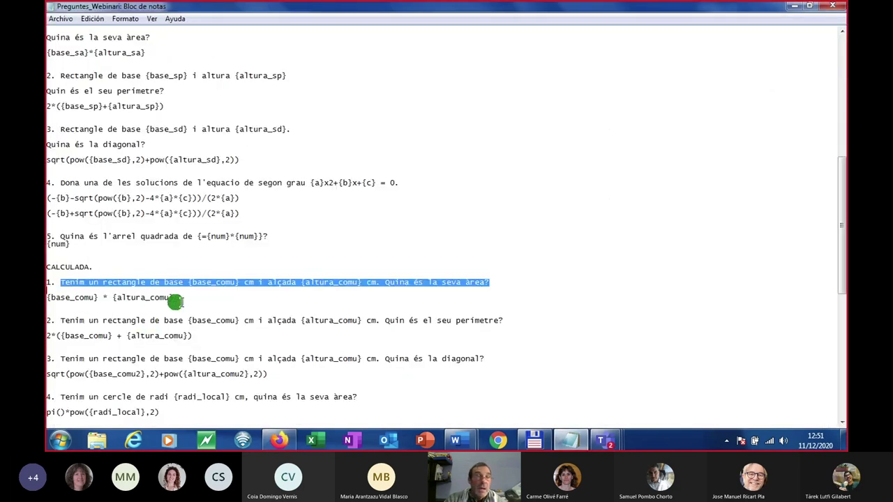
pyautogui.moveTo(175, 298); pyautogui.dragTo(47, 298)
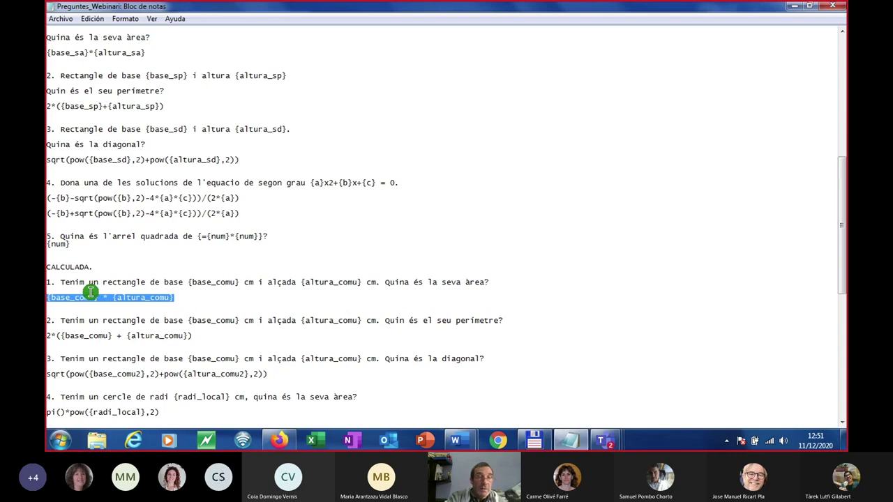
pyautogui.click(280, 443)
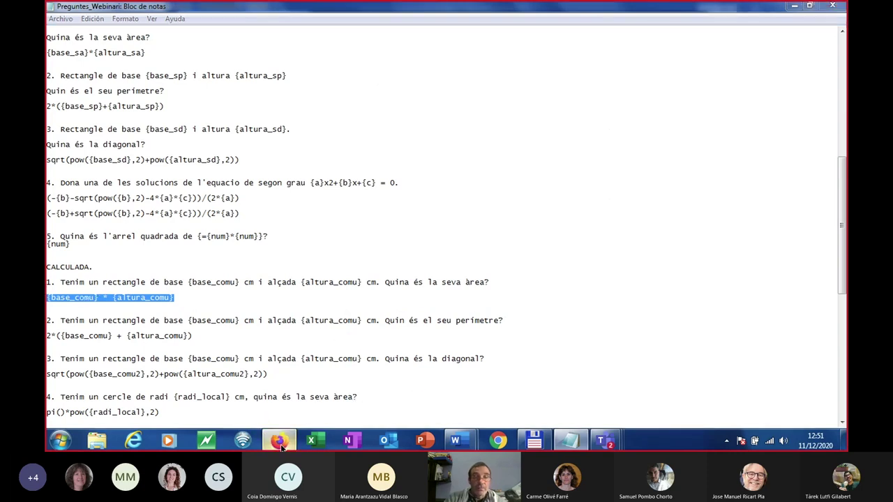
pyautogui.click(364, 259)
pyautogui.write('{base_comu} * {altura_comu}')
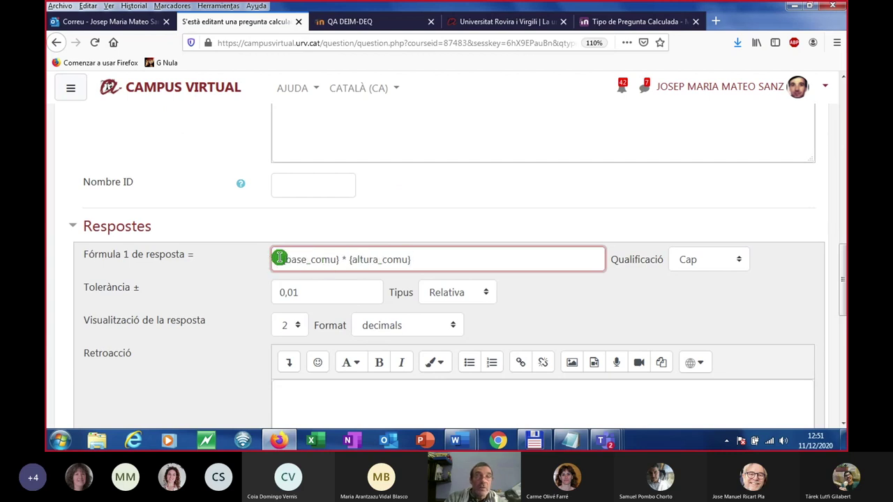
# Remove the extra spaces from answer formula 1 so that it reads {base_comu}*{altura_comu}.
pyautogui.press('BackSpace')
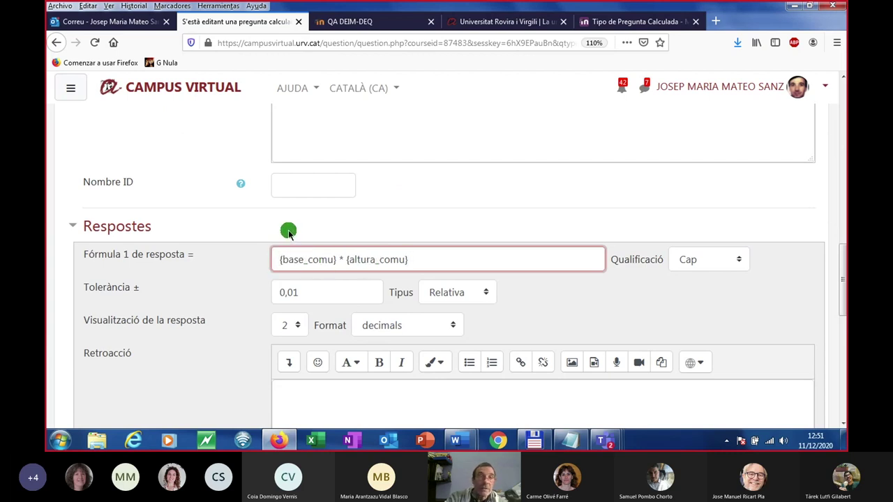
pyautogui.click(340, 259)
pyautogui.write('*')
pyautogui.press('Delete')
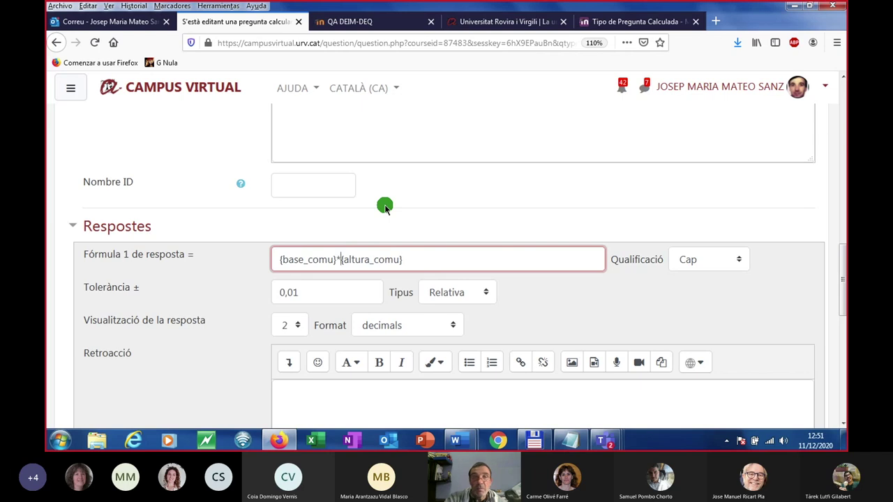
# Set the answer's grade to 100% and its tolerance type to Nominal.
pyautogui.click(739, 263)
pyautogui.click(703, 105)
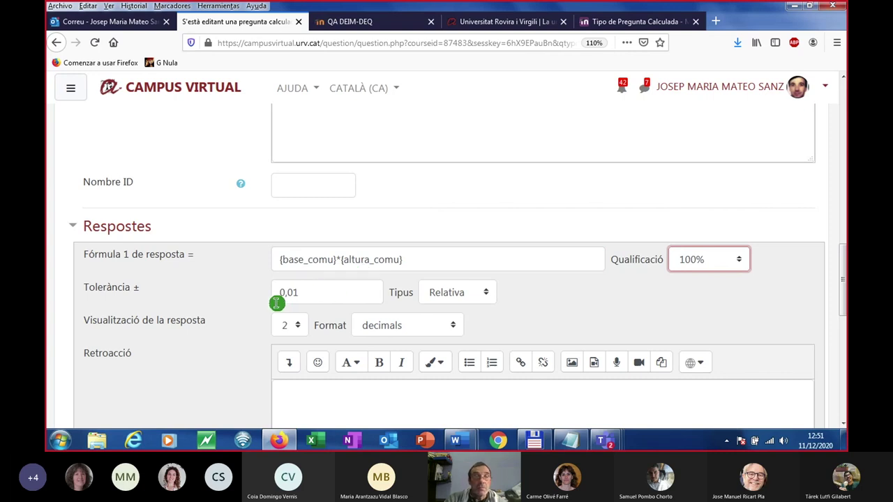
pyautogui.click(485, 293)
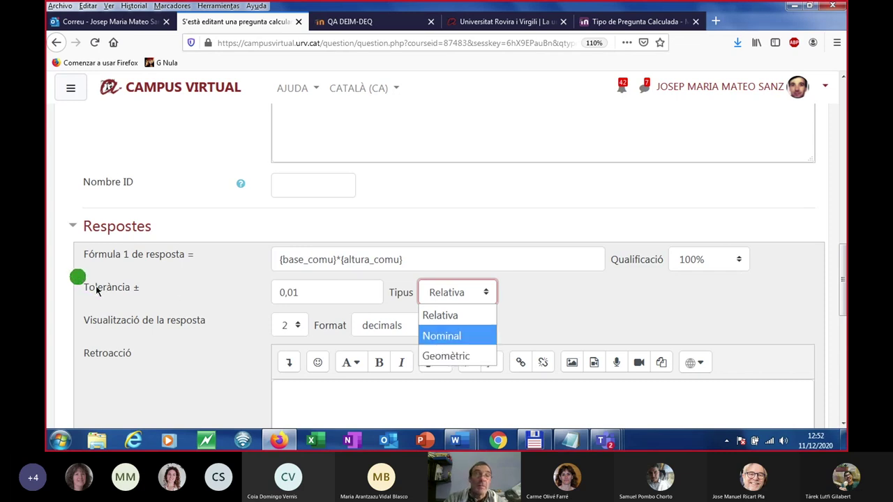
pyautogui.click(447, 339)
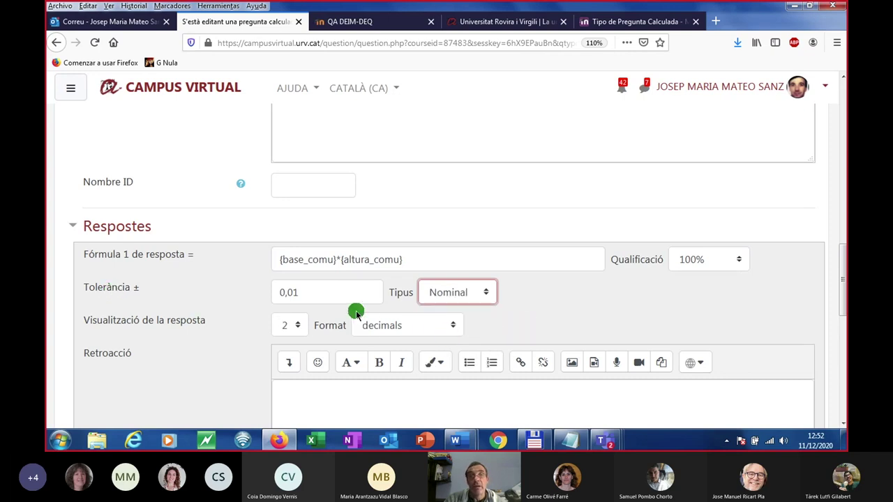
# Browse the Moodle documentation page on calculated questions, then return to the question form and check the available tolerance types.
pyautogui.click(649, 21)
pyautogui.moveTo(843, 362); pyautogui.dragTo(832, 103)
pyautogui.scroll(-10, 319, 244)
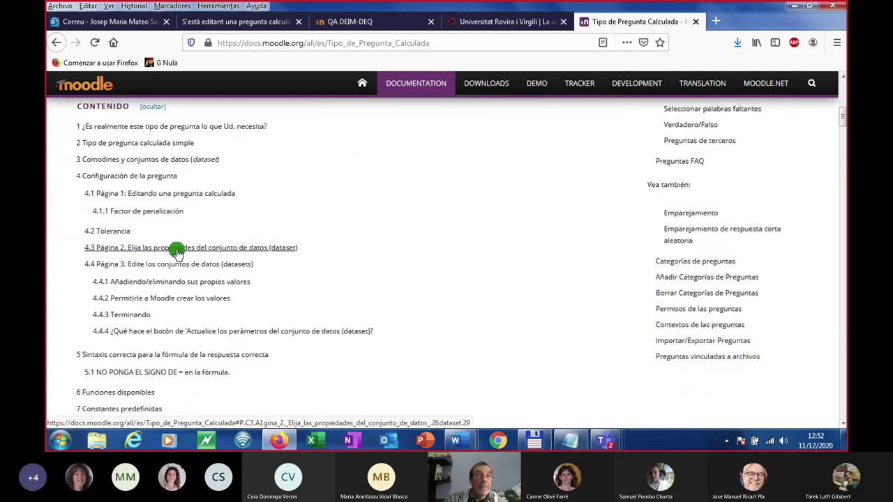
pyautogui.scroll(-5, 176, 250)
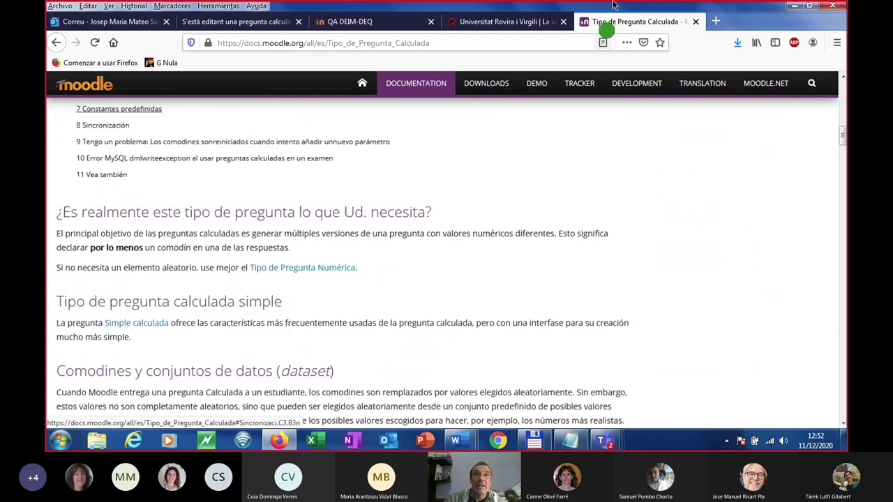
pyautogui.click(279, 21)
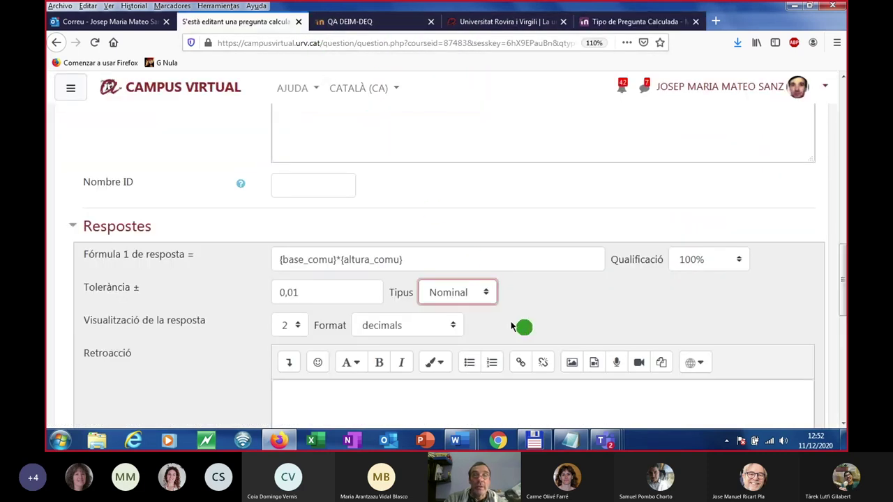
pyautogui.click(486, 292)
pyautogui.click(486, 293)
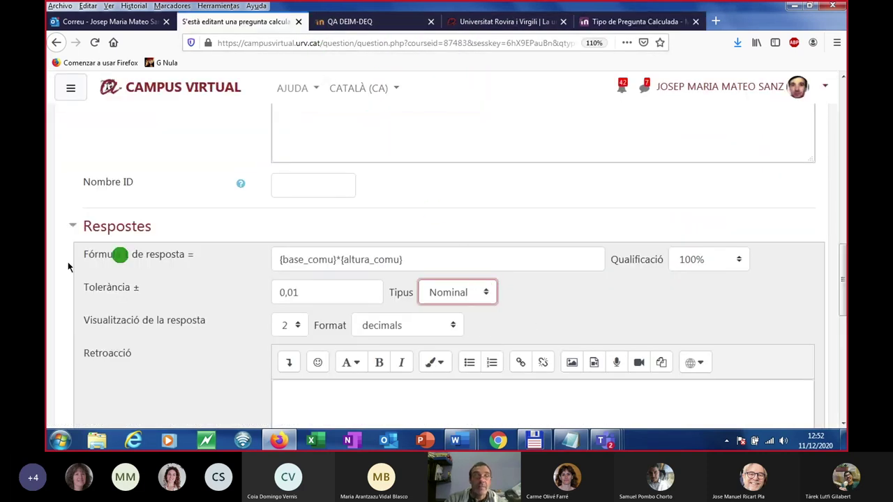
pyautogui.click(179, 300)
# Review the remaining sections of the question form and save the changes to continue to the wildcard dataset properties.
pyautogui.scroll(-3, 189, 279)
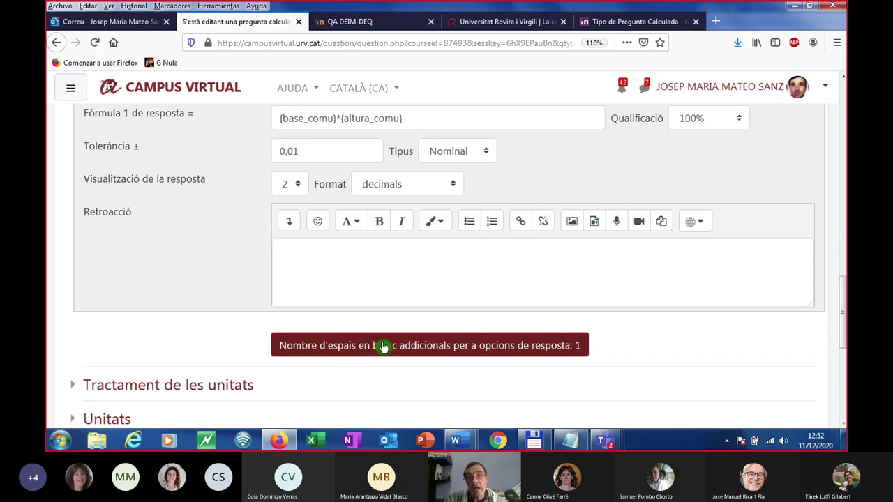
pyautogui.scroll(-3, 199, 236)
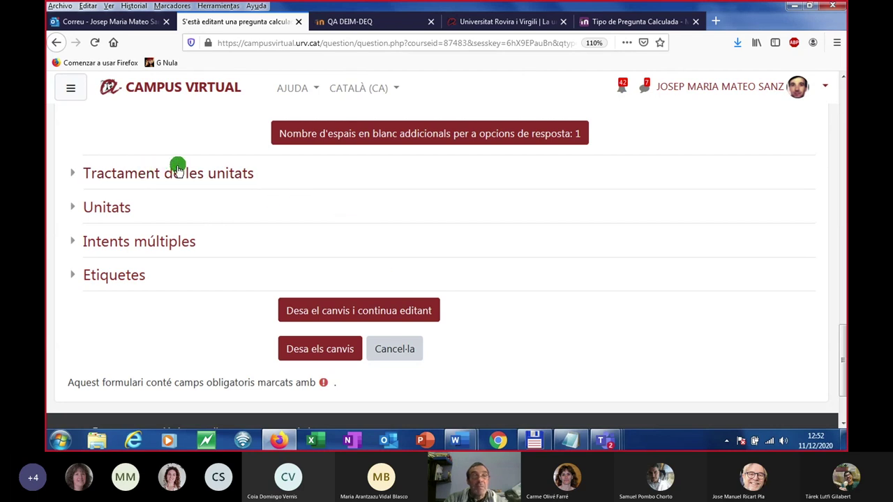
pyautogui.scroll(2, 181, 173)
pyautogui.scroll(-4, 184, 177)
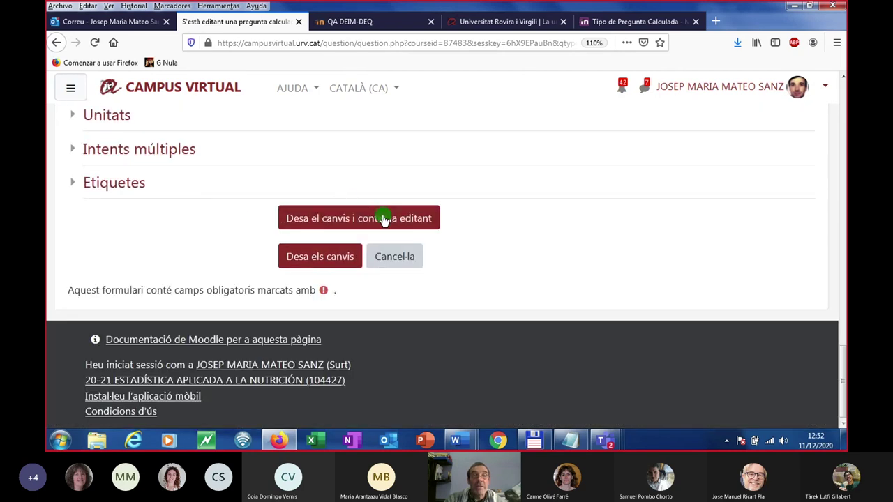
pyautogui.click(309, 263)
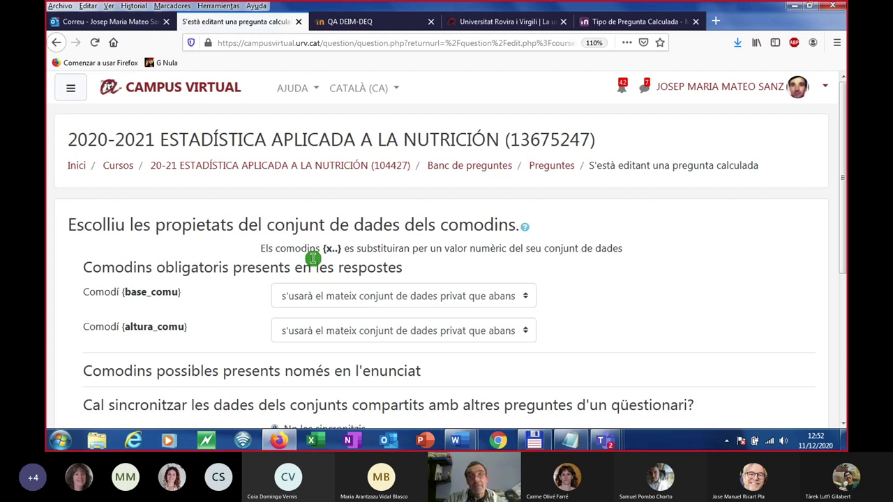
# Review the dataset options for the wildcard base_comu and set it to use a new shared dataset ("s'usarà un nou conjunt de dades compartit").
pyautogui.scroll(-2, 316, 250)
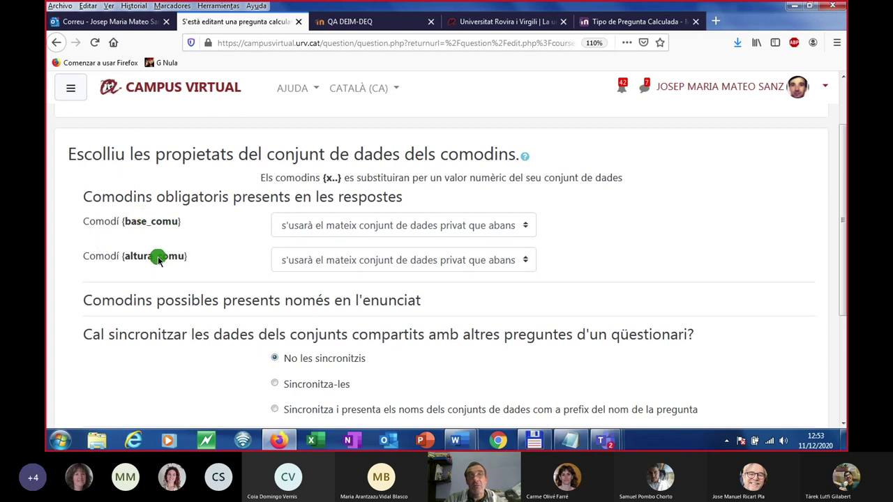
pyautogui.click(527, 226)
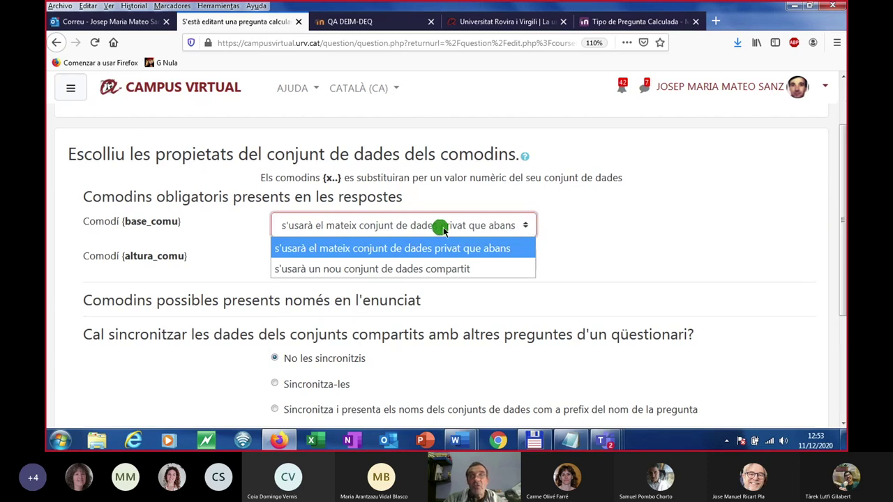
pyautogui.click(500, 228)
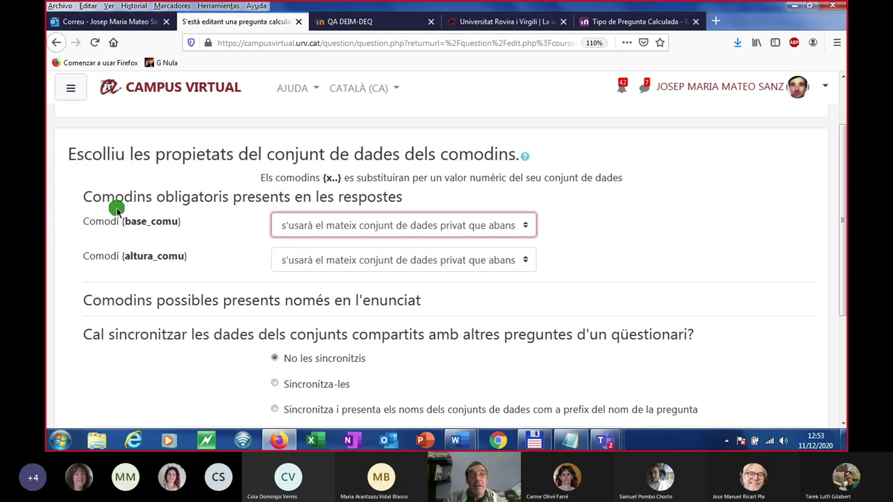
pyautogui.click(137, 222)
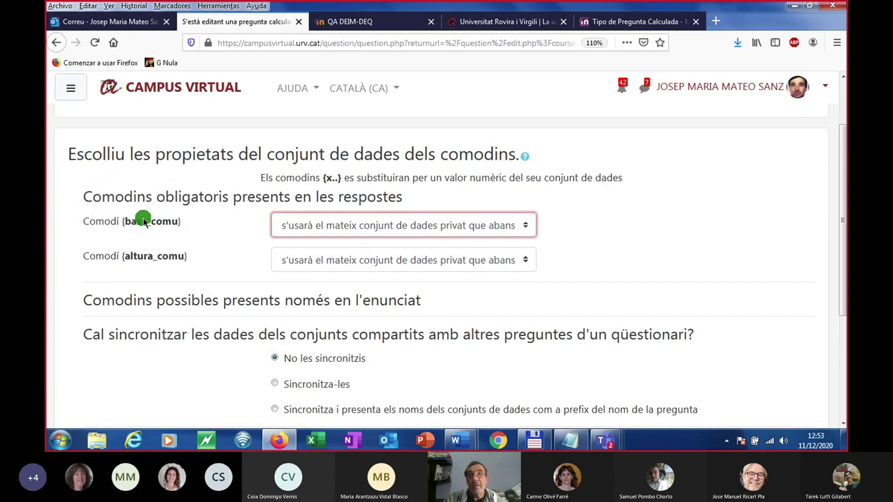
pyautogui.click(446, 229)
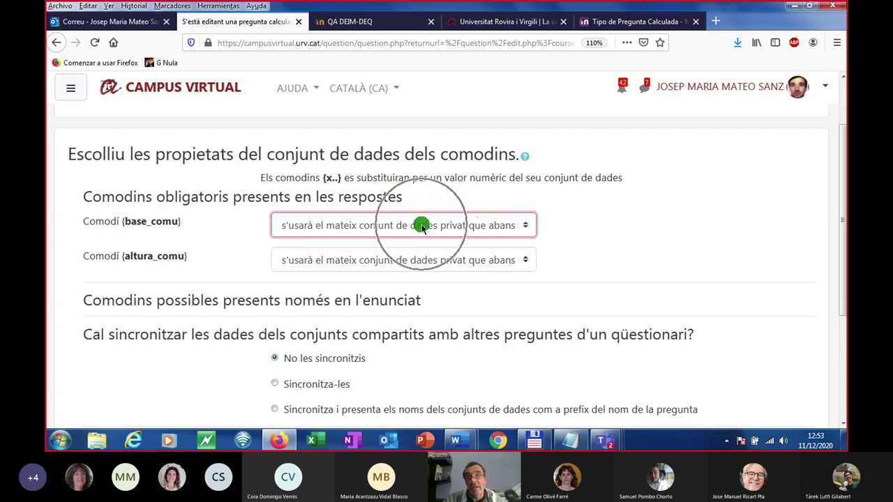
pyautogui.click(525, 230)
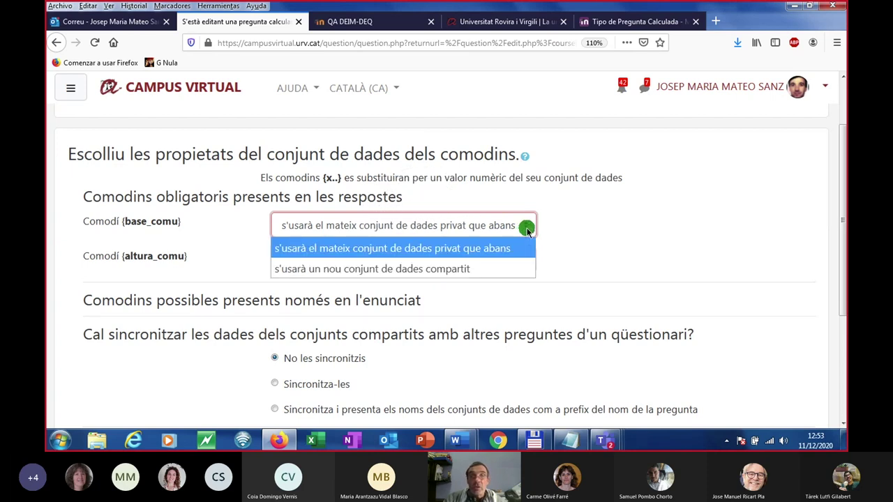
pyautogui.click(400, 270)
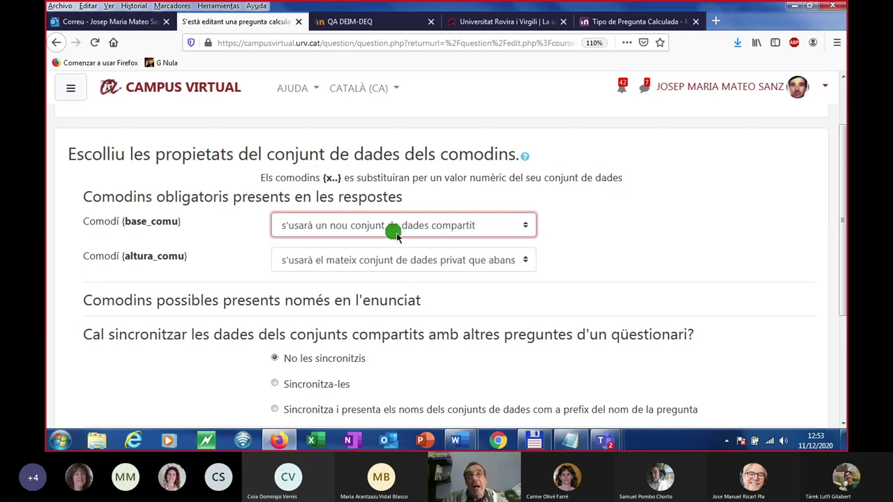